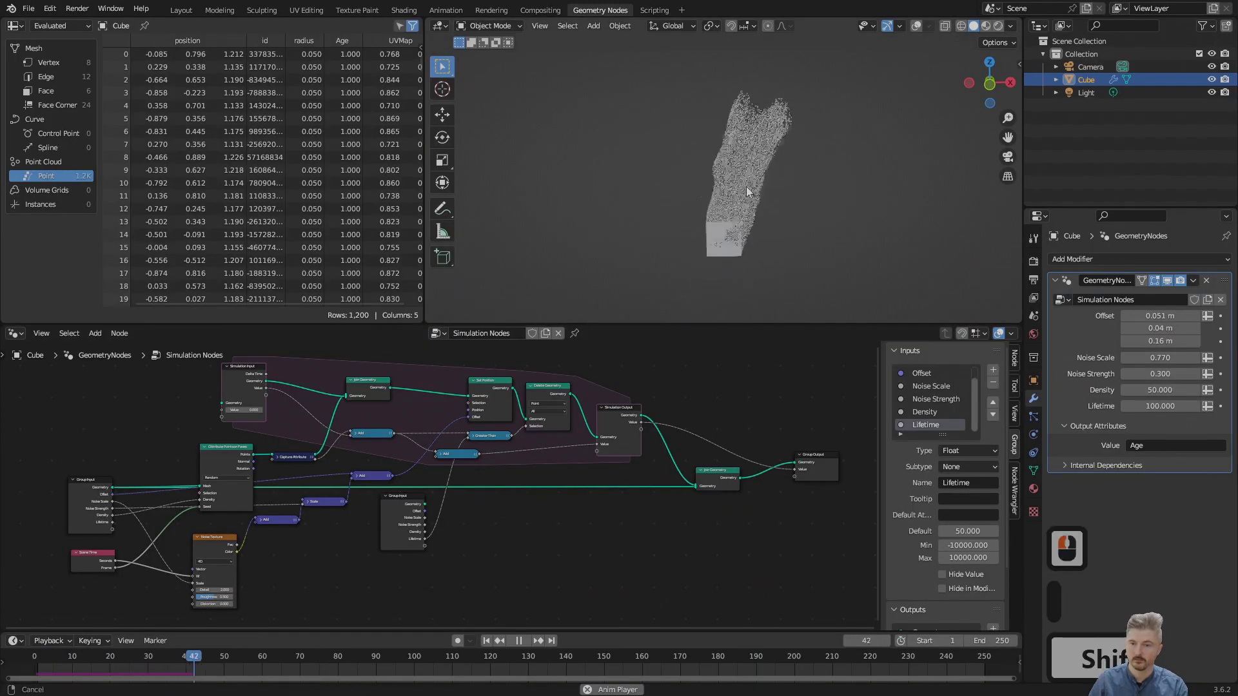
Step: Resume playing the simulation and orbit around the growing point cloud
middle_click_drag(748, 192, 753, 221, "shift")
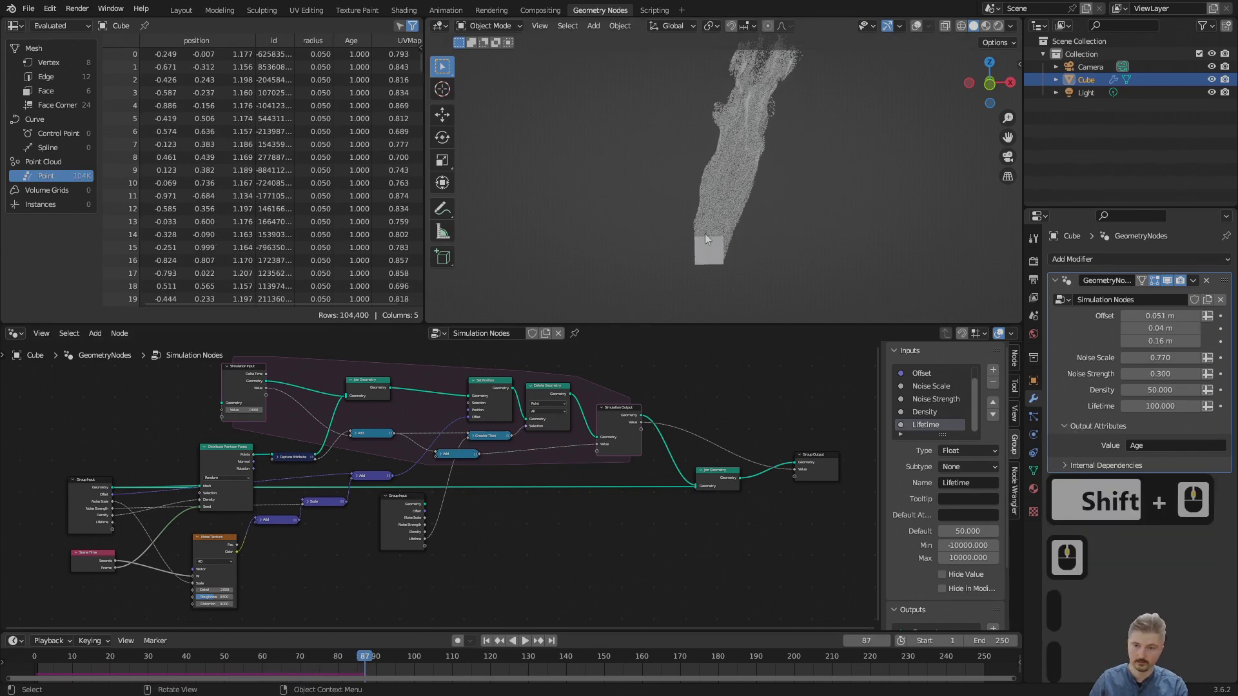
key("space")
middle_click_drag(705, 234, 801, 260)
scroll(802, 258, "up", 3)
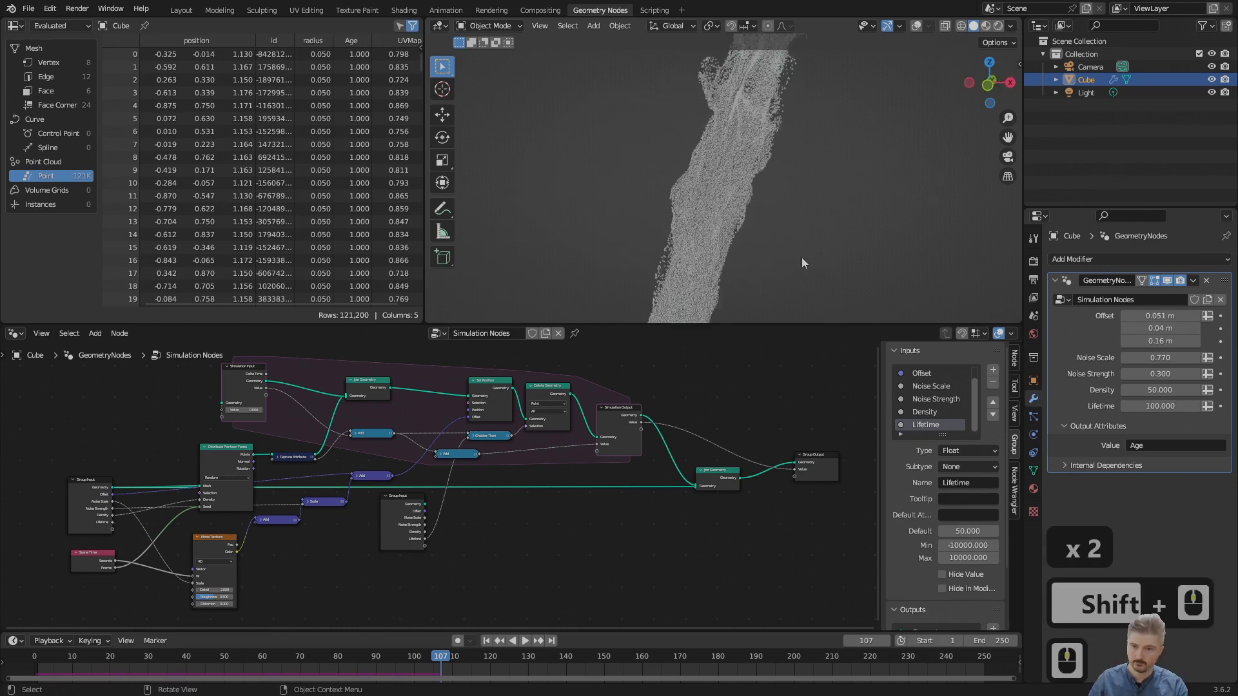
scroll(798, 264, "down", 3)
scroll(736, 485, "up", 5)
Step: Pan the node editor across Distribute Points, Noise Texture, the Simulation zone and output nodes
middle_click_drag(713, 505, 443, 431)
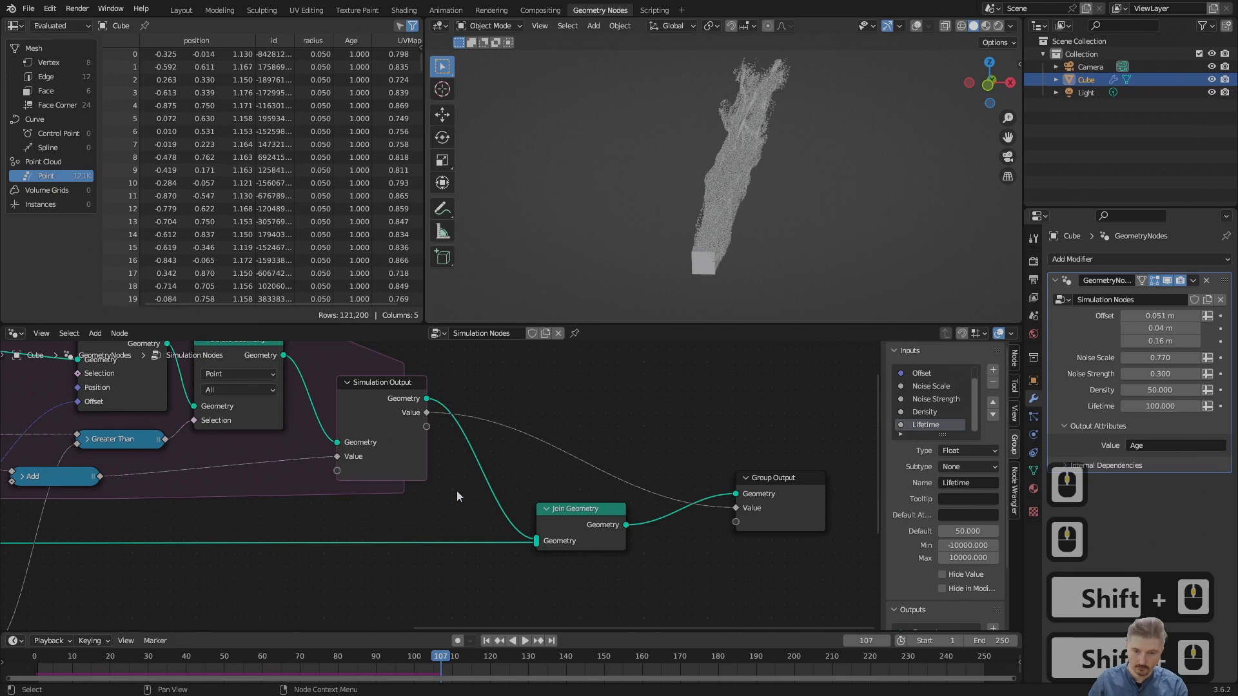
scroll(457, 490, "down", 2)
middle_click_drag(369, 499, 269, 407)
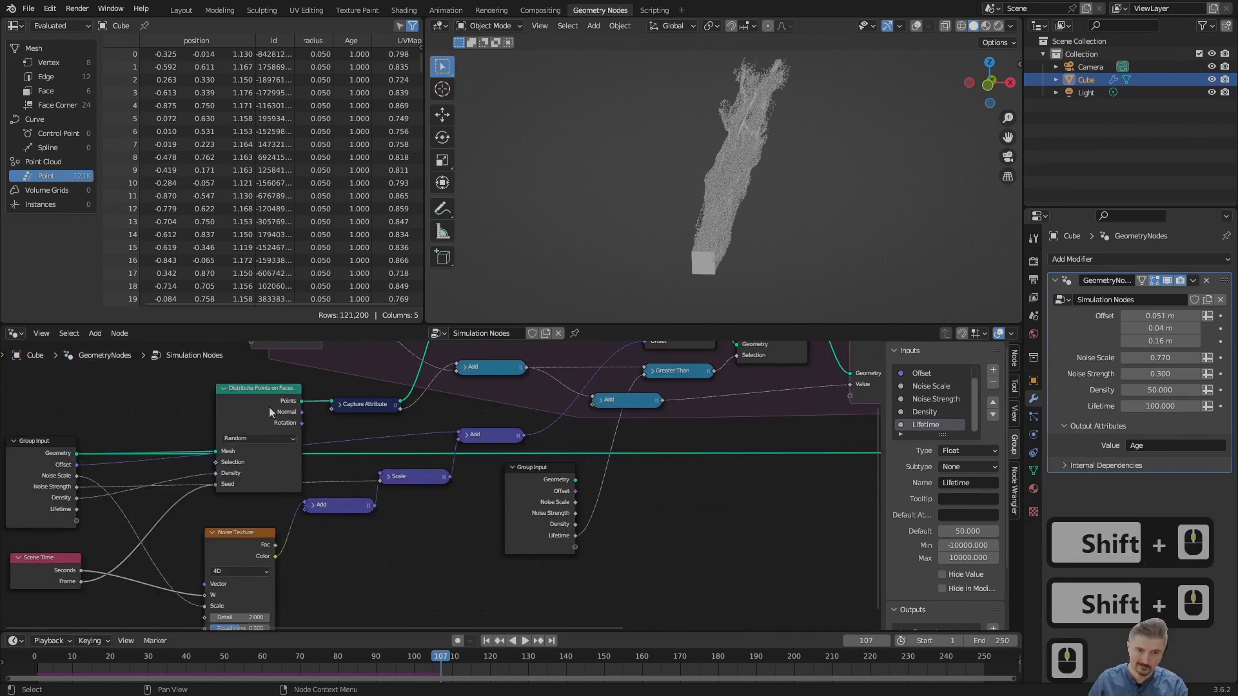
scroll(268, 408, "up", 4)
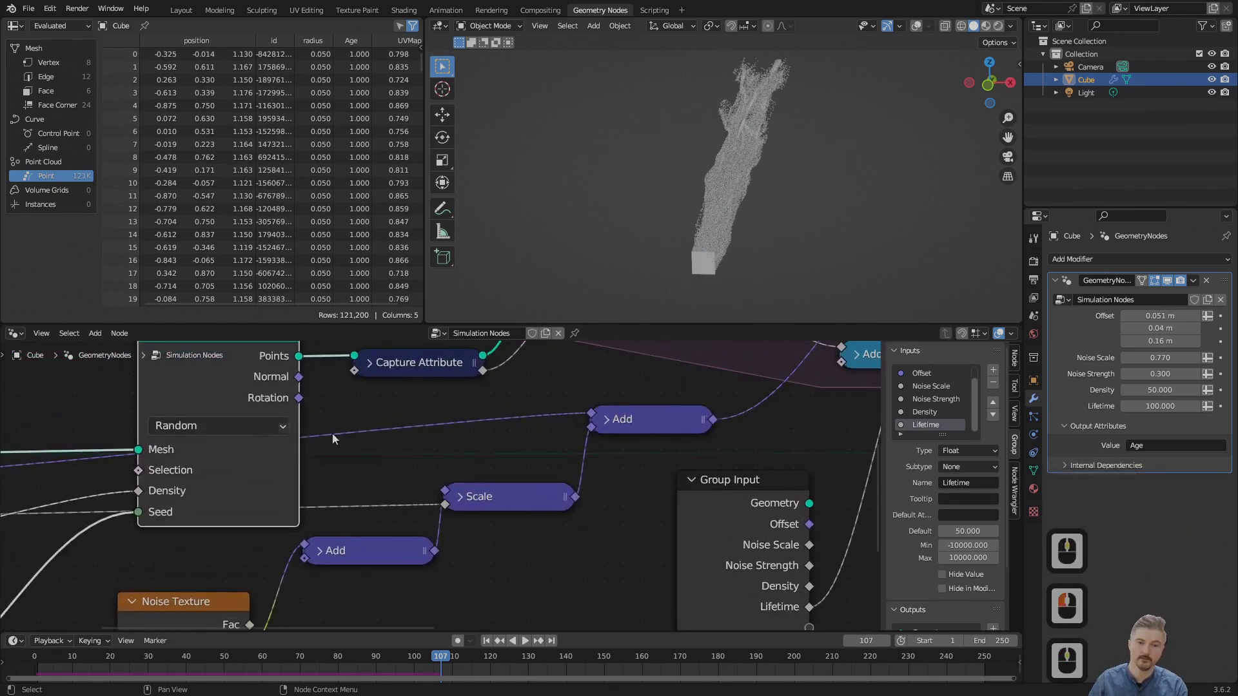
scroll(635, 440, "down", 4)
middle_click_drag(801, 451, 402, 468)
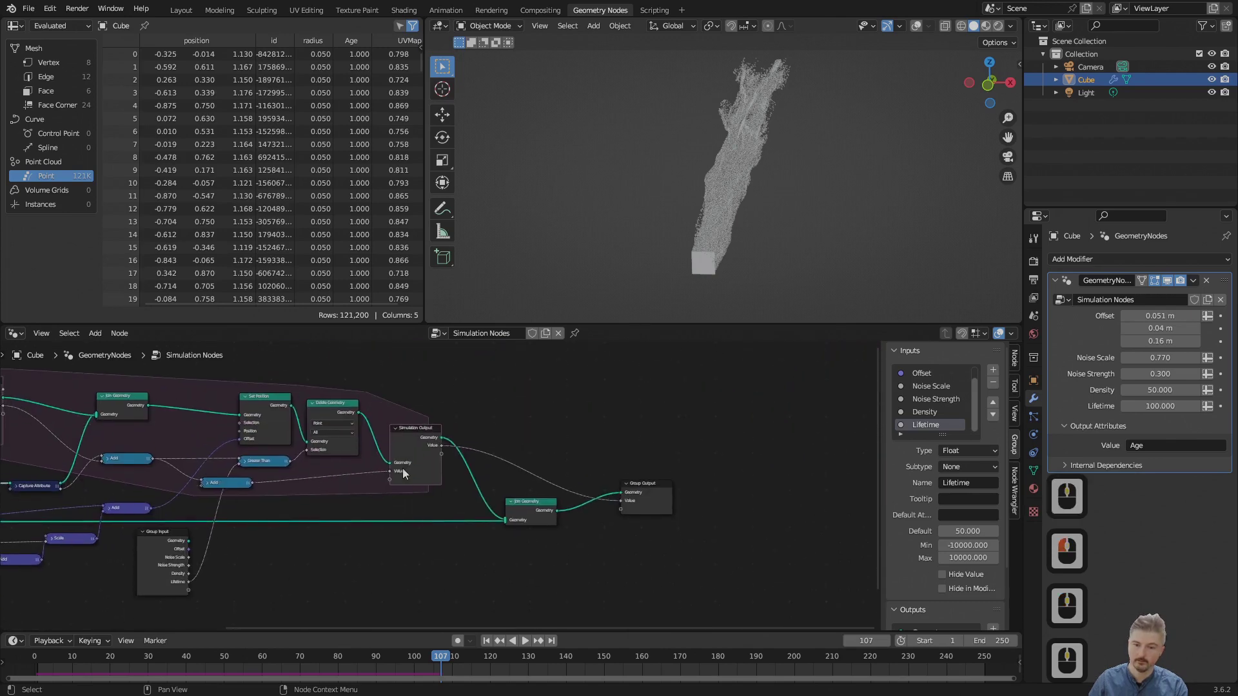
scroll(400, 477, "up", 4)
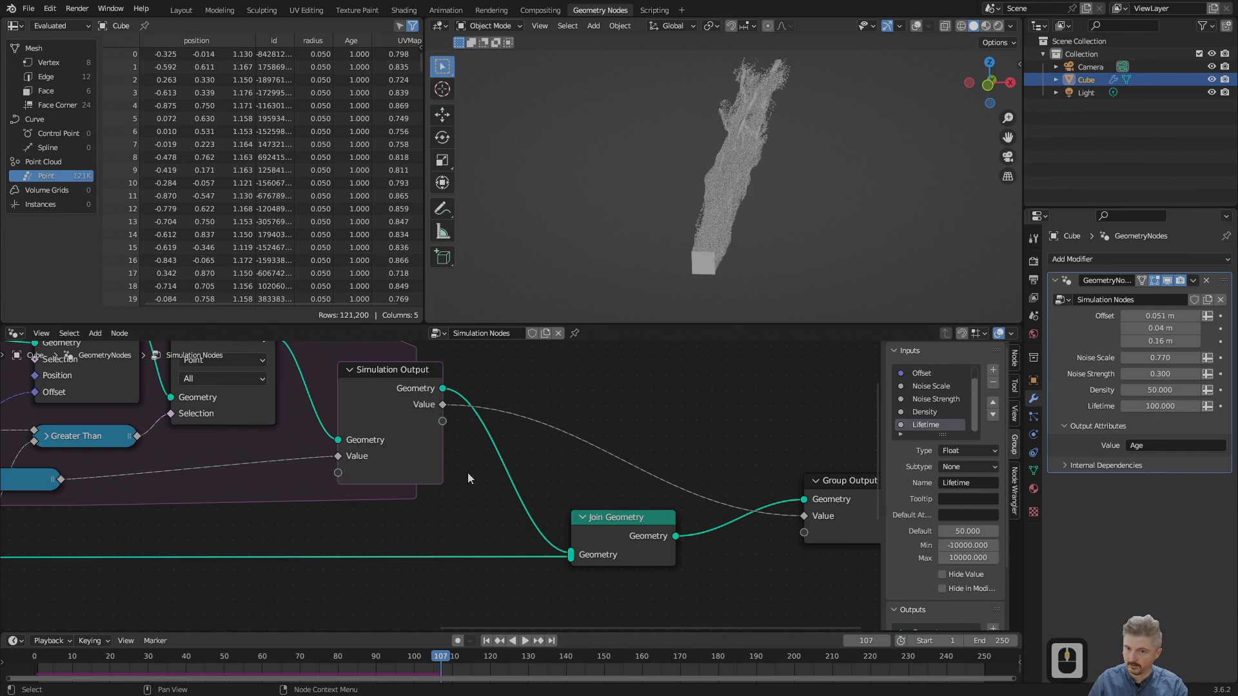
Step: Switch the viewport to rendered shading and set the render engine to Cycles with GPU Compute
left_click(998, 25)
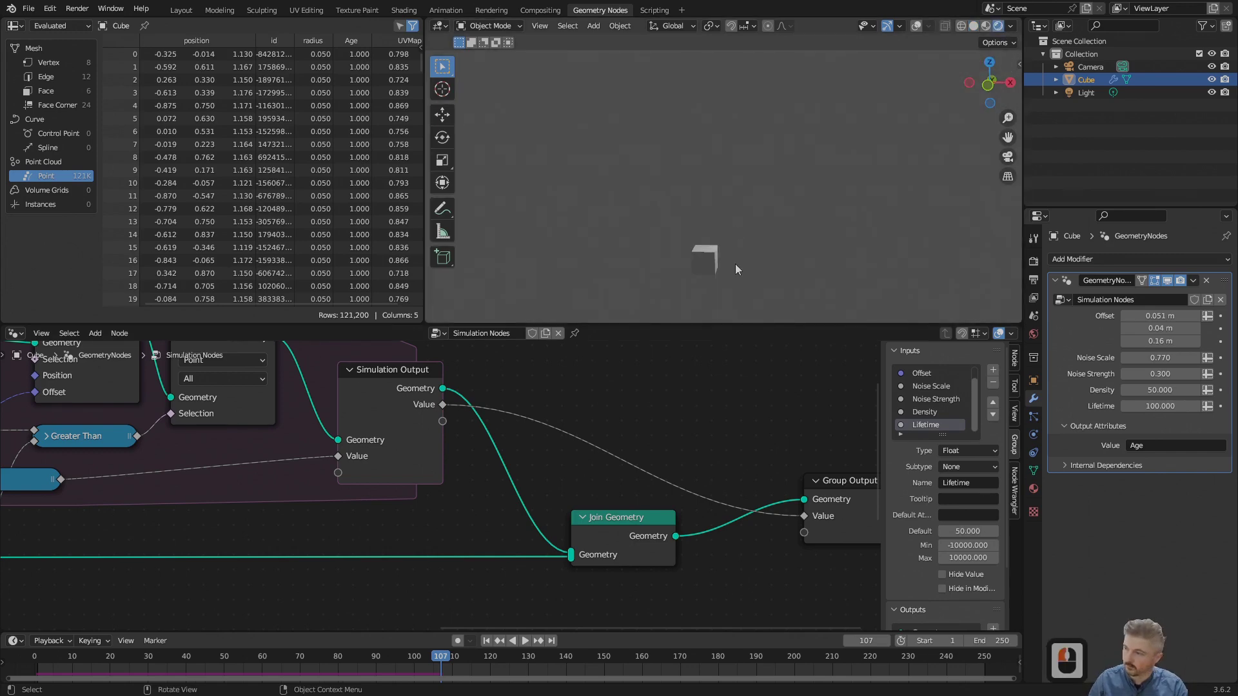
left_click(1033, 261)
left_click(1147, 262)
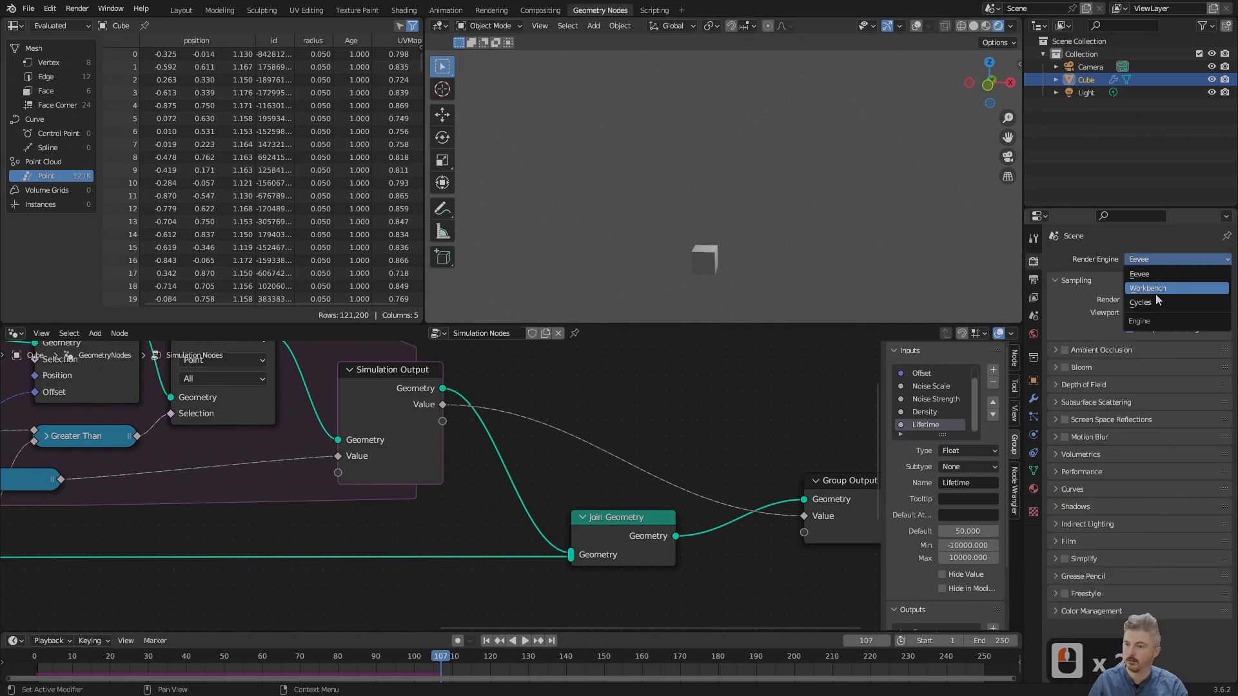
left_click(1153, 303)
left_click(1155, 292)
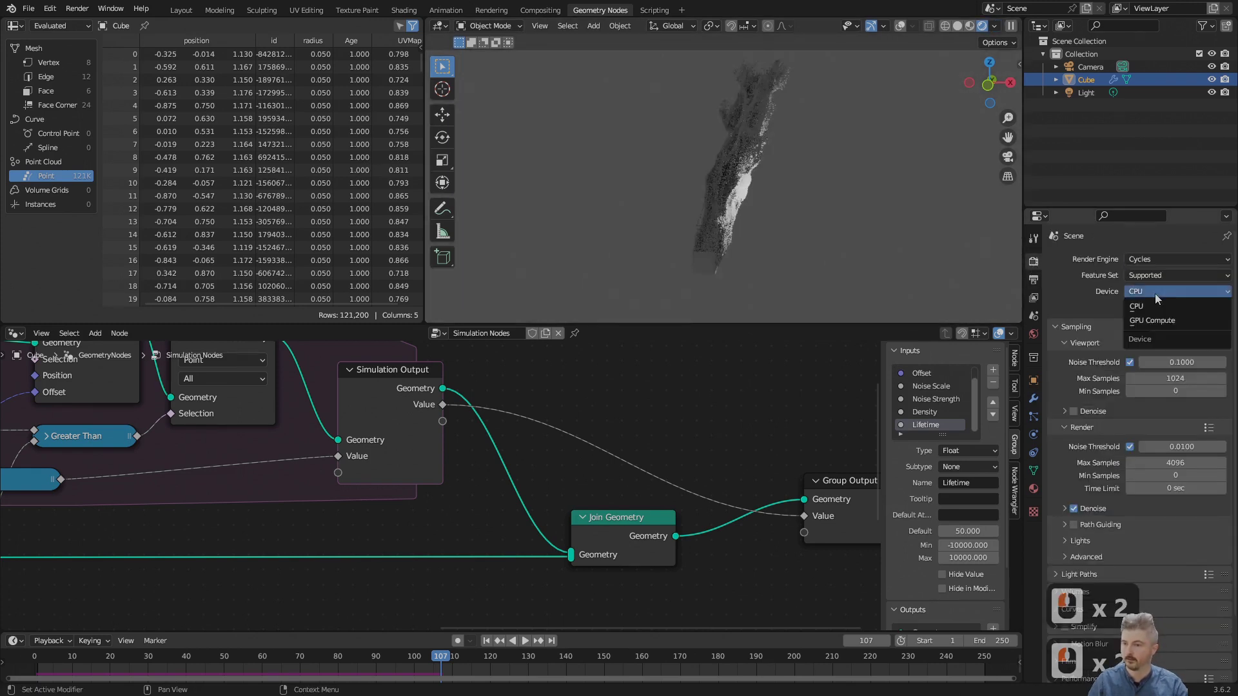
left_click(1154, 322)
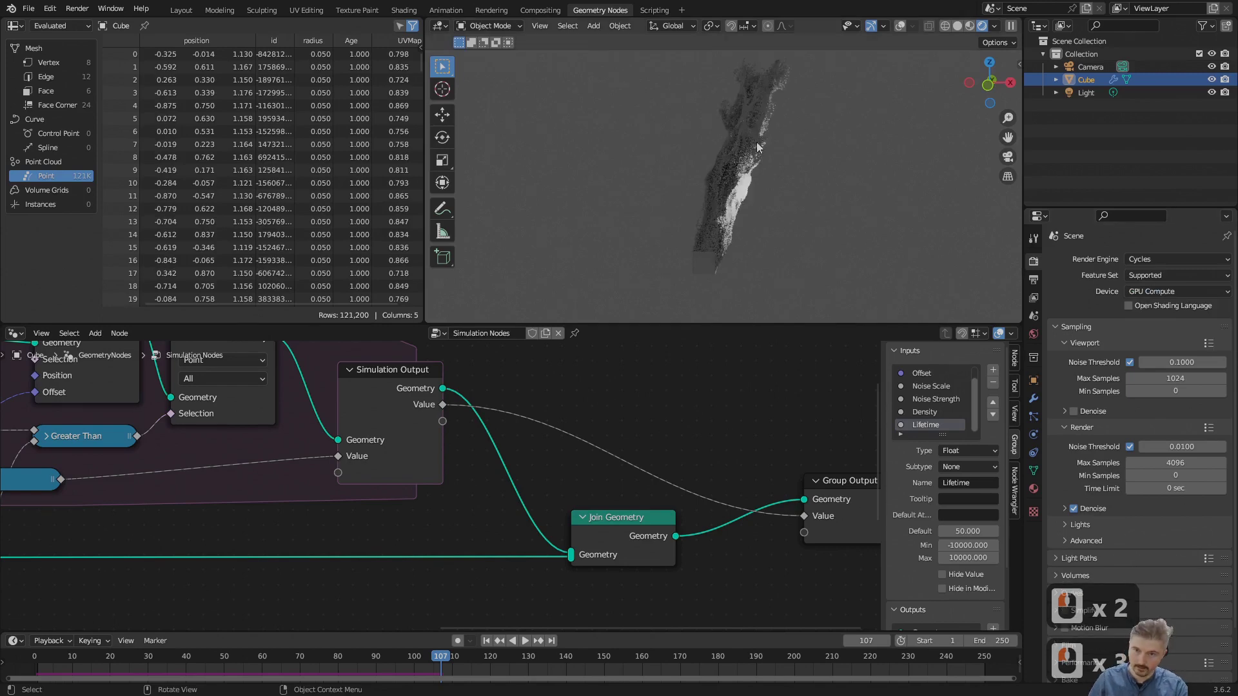
scroll(777, 155, "up", 2)
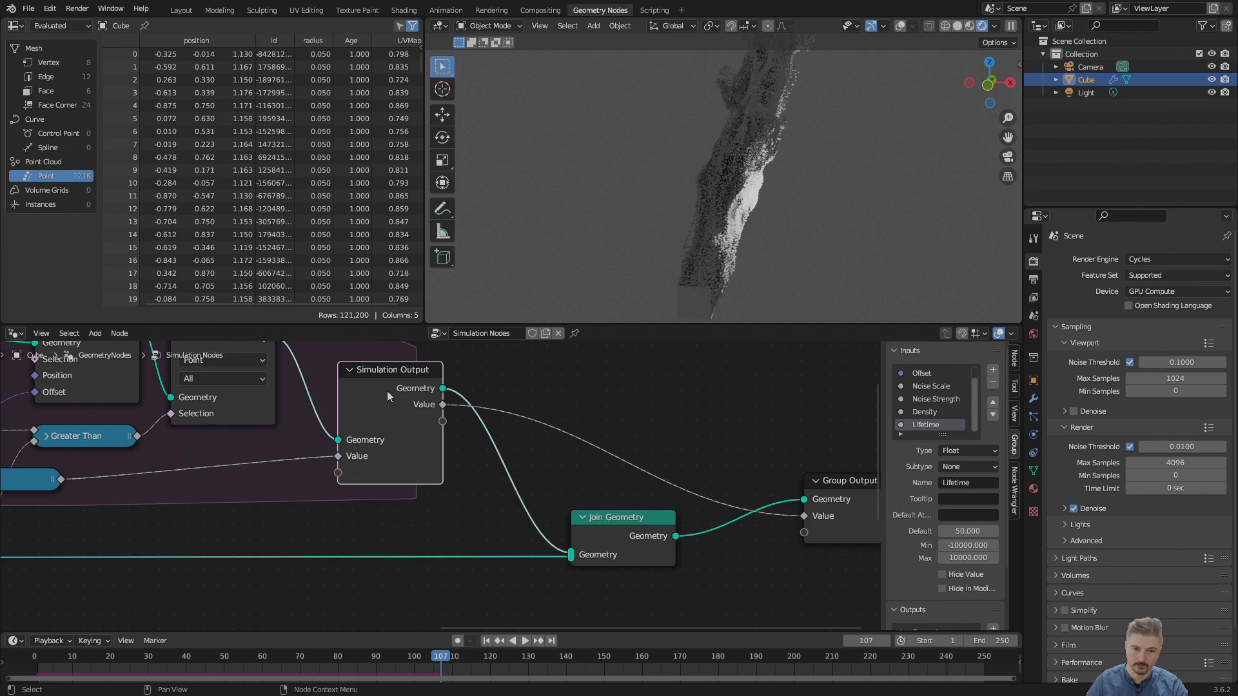
Step: Add a Set Material node onto the link between Simulation Output and Join Geometry
scroll(386, 390, "down", 4)
middle_click_drag(300, 431, 313, 420)
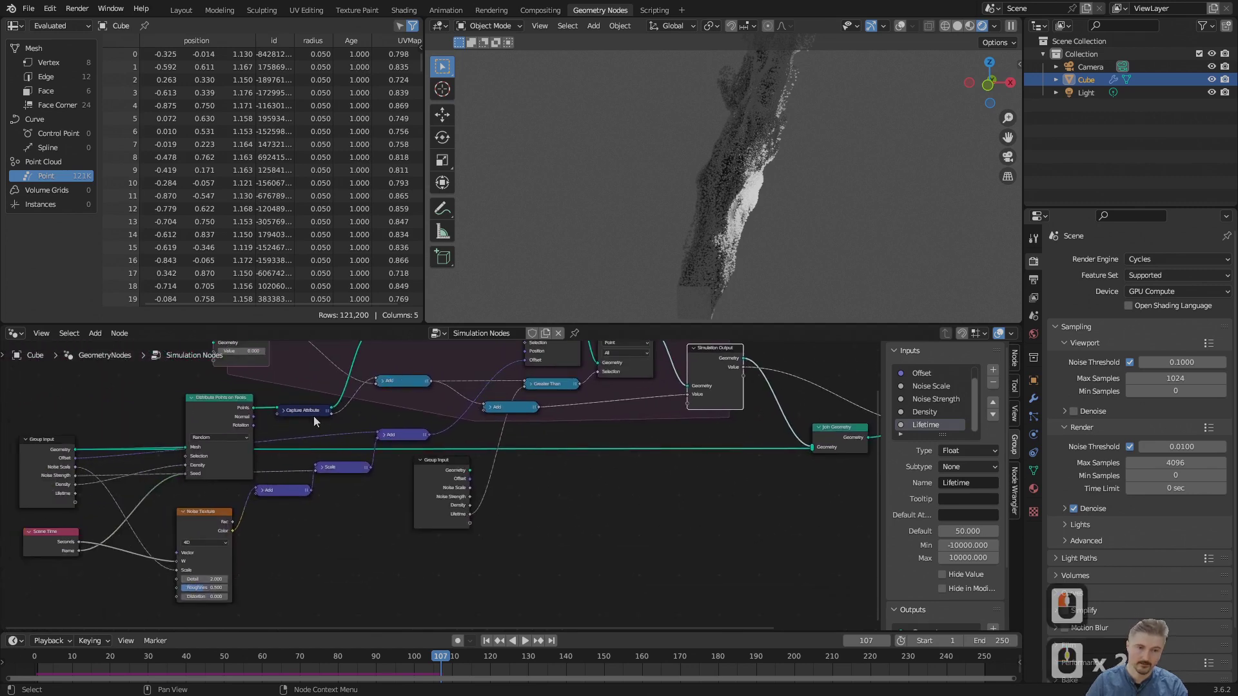
middle_click_drag(586, 422, 370, 491)
scroll(377, 485, "up", 4)
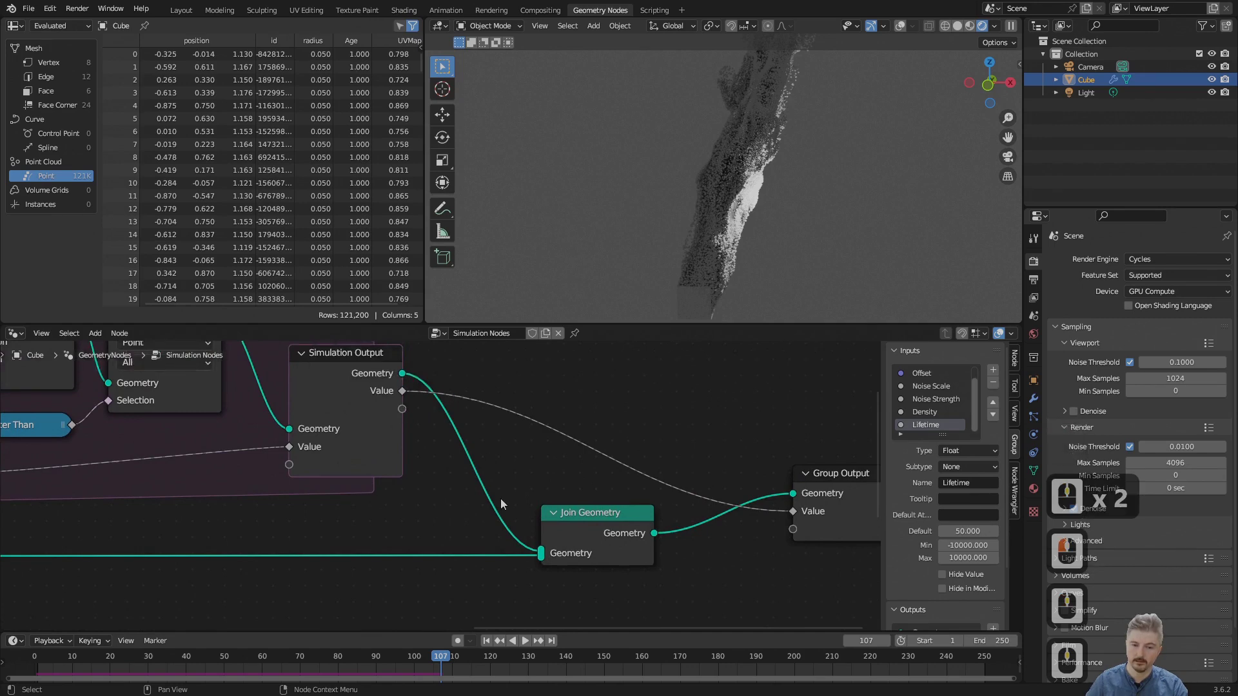
key("shift+a")
type("se")
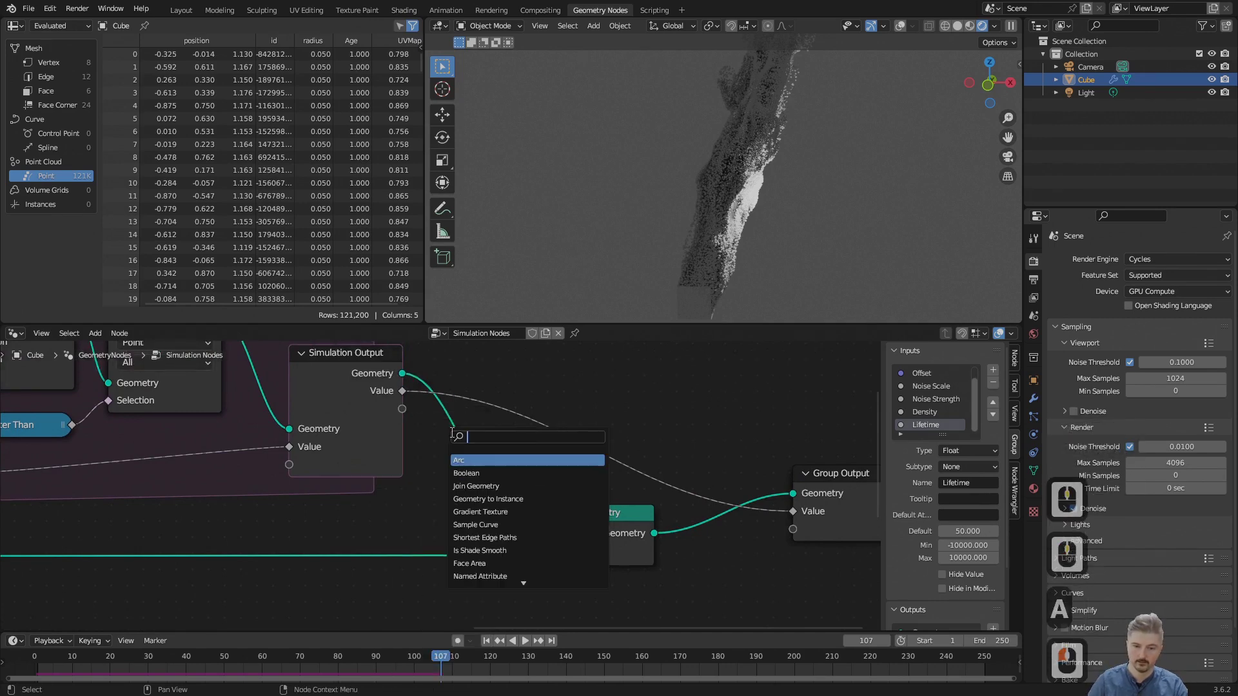
type("t ma")
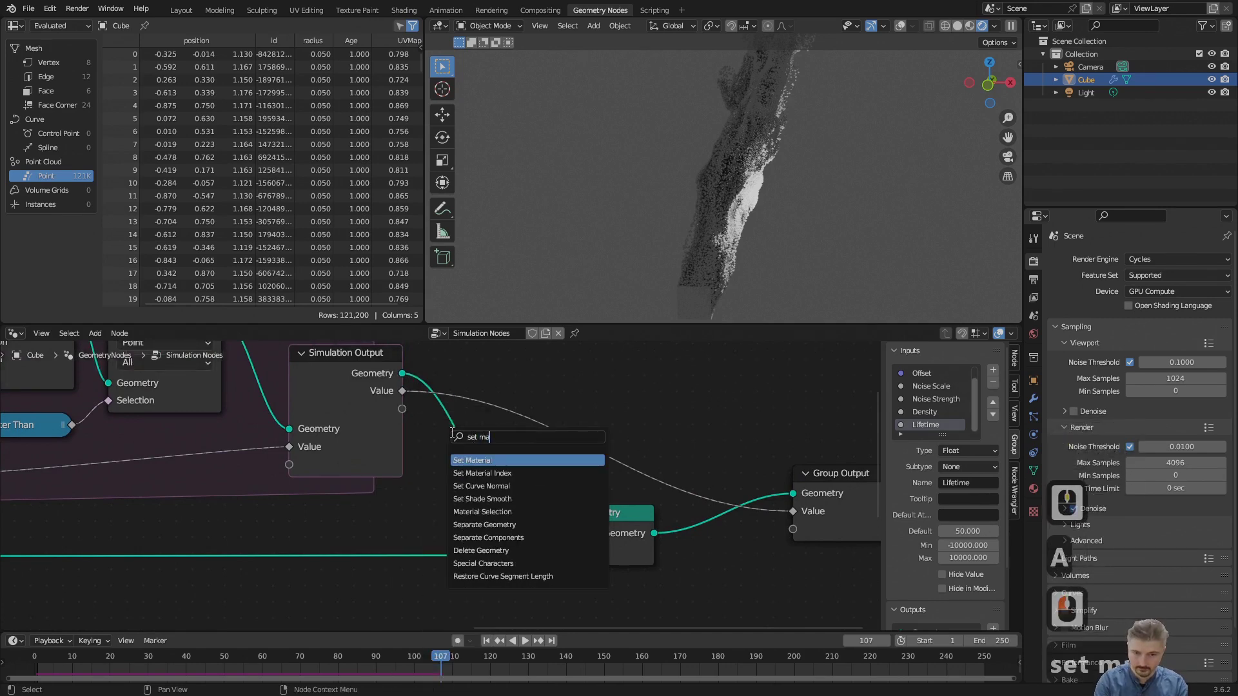
left_click(475, 460)
left_click(531, 445)
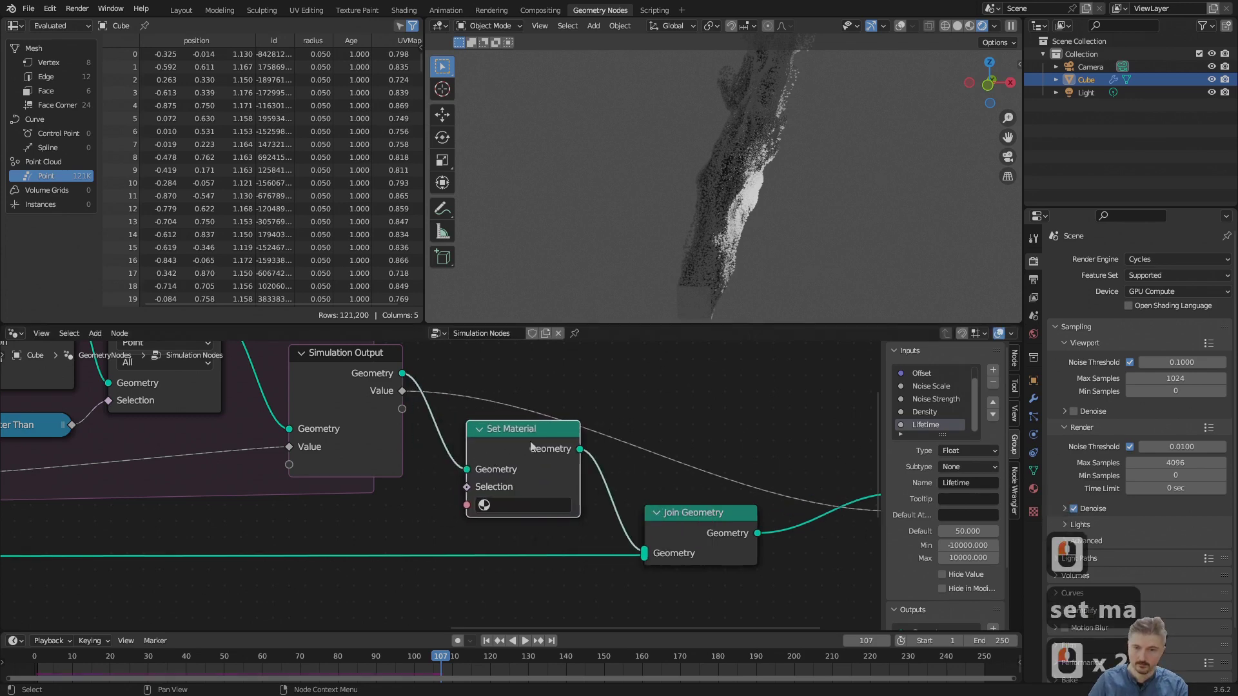
Step: Nudge the Set Material node into place and check its material list without choosing one
left_click_drag(554, 426, 568, 427)
left_click(568, 427)
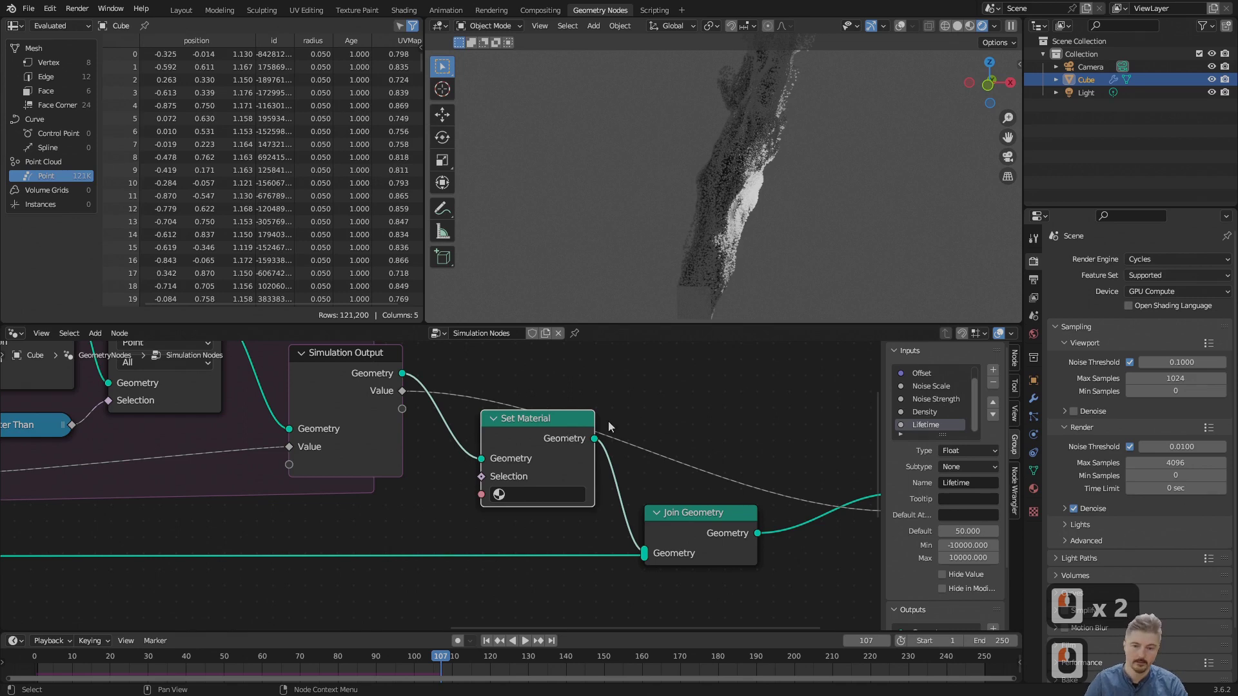
left_click(542, 498)
key("Escape")
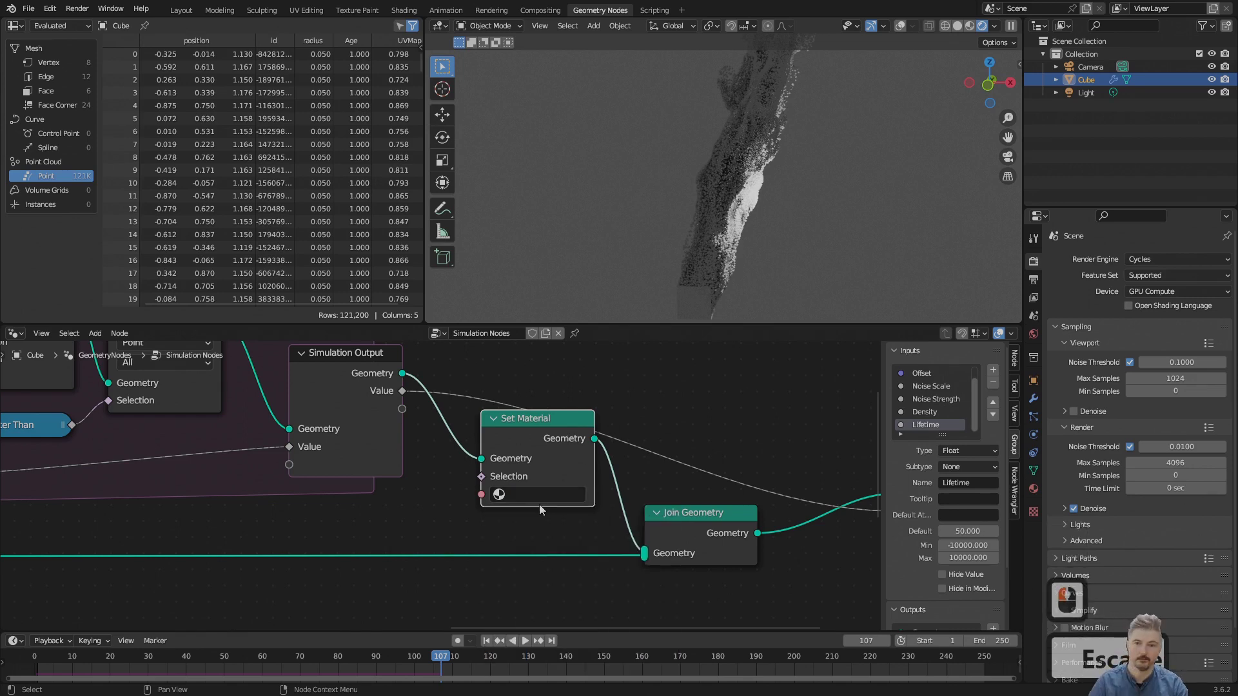
Step: Add a second material slot to the cube with a new material 'Particles', and assign it in Set Material
left_click(1033, 490)
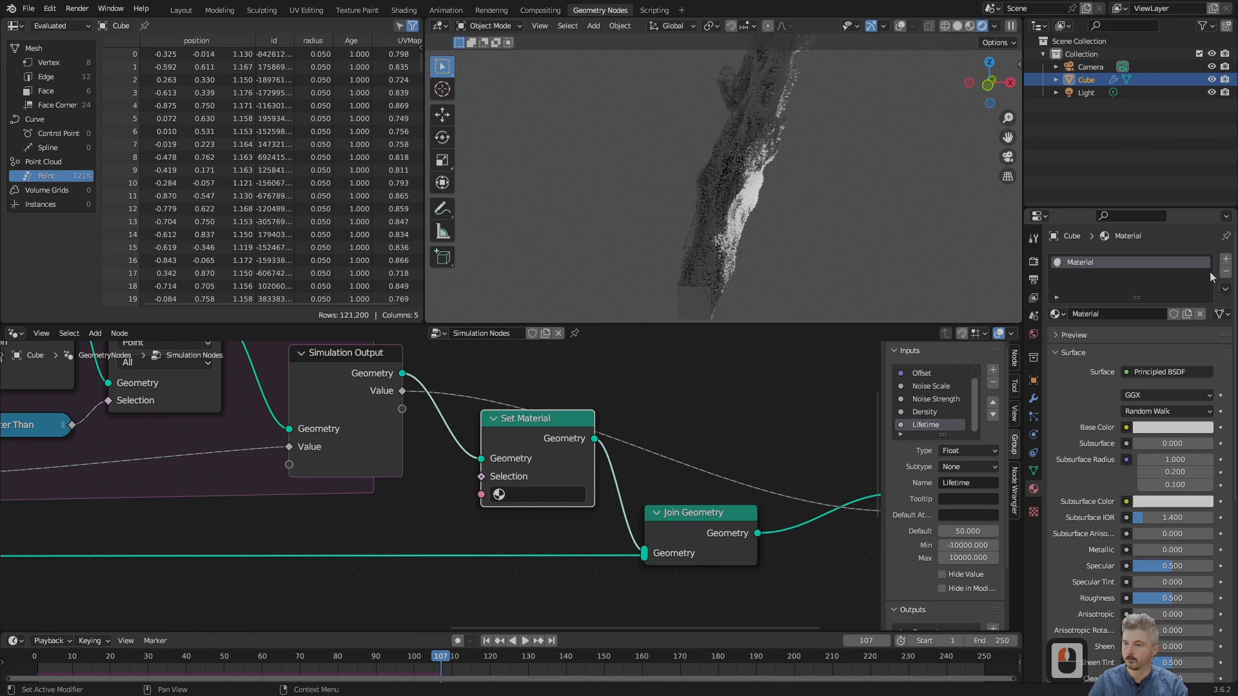
middle_click_drag(751, 278, 780, 244, "shift")
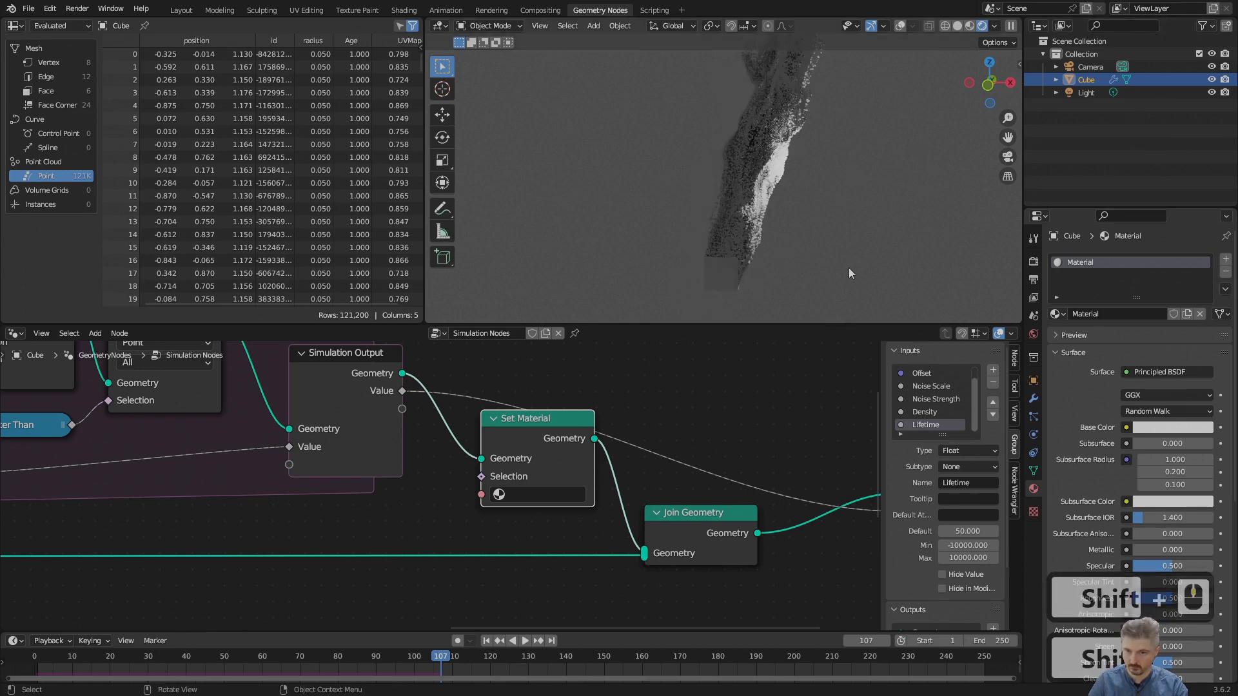
left_click(1225, 258)
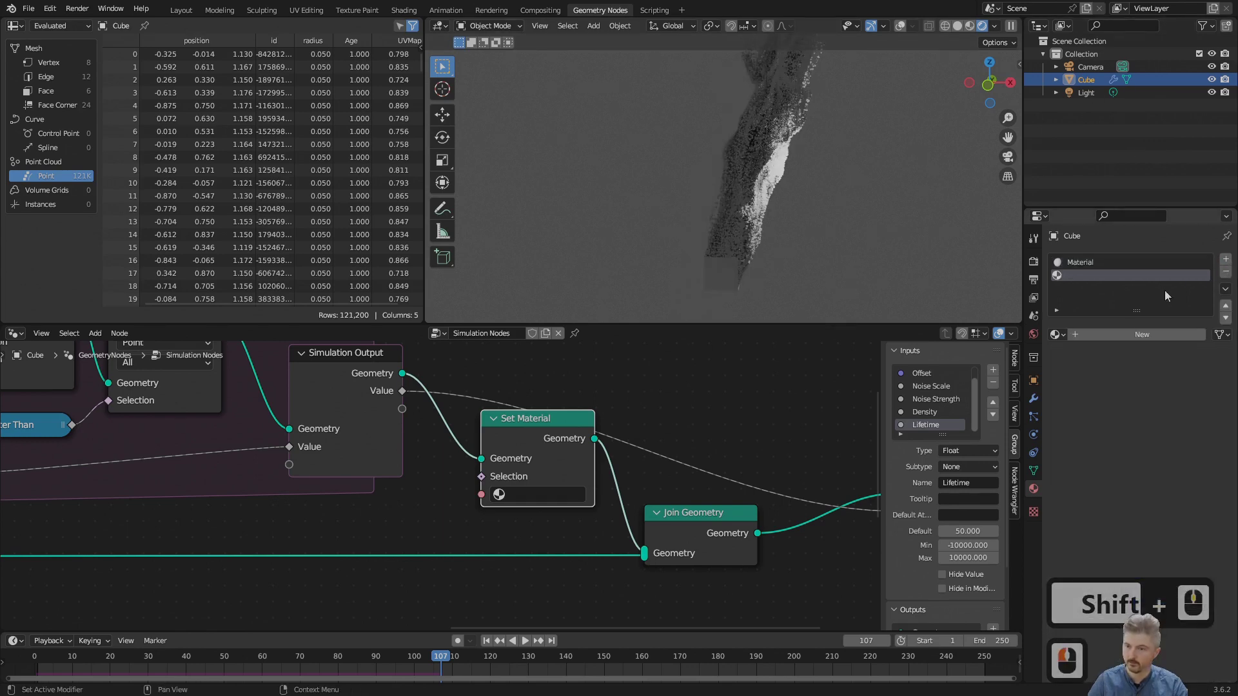
left_click(1127, 332)
left_click(1127, 332)
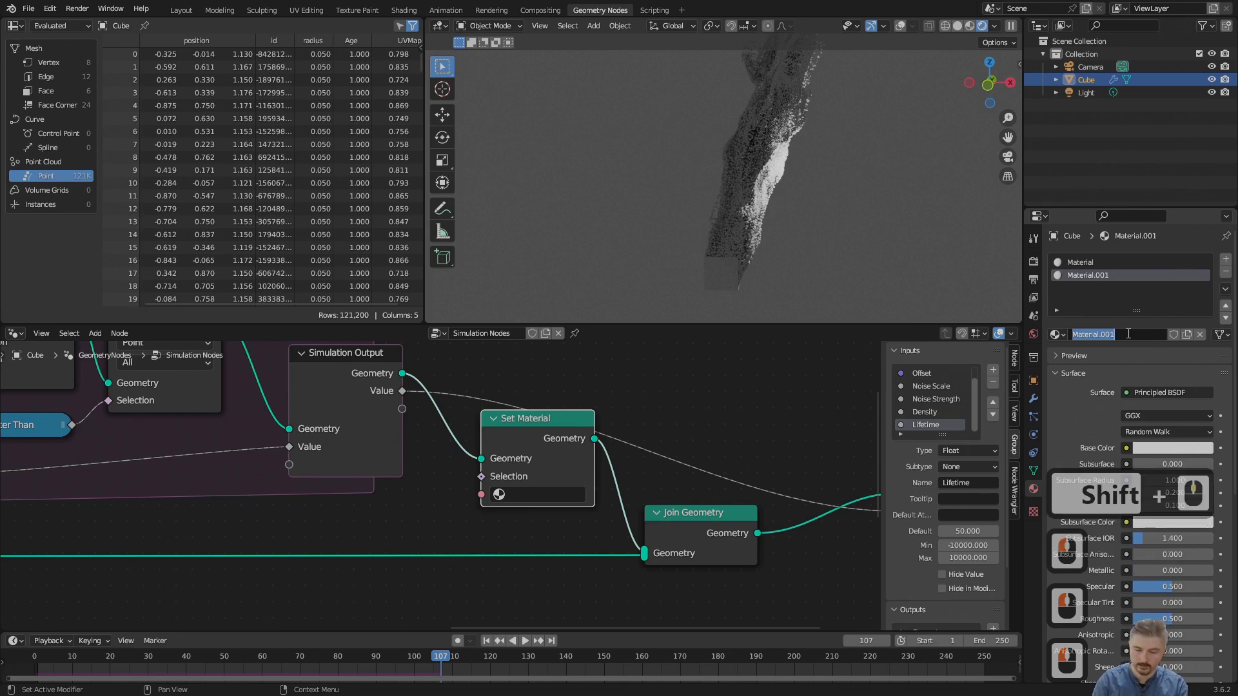
type("Particles")
key("Return")
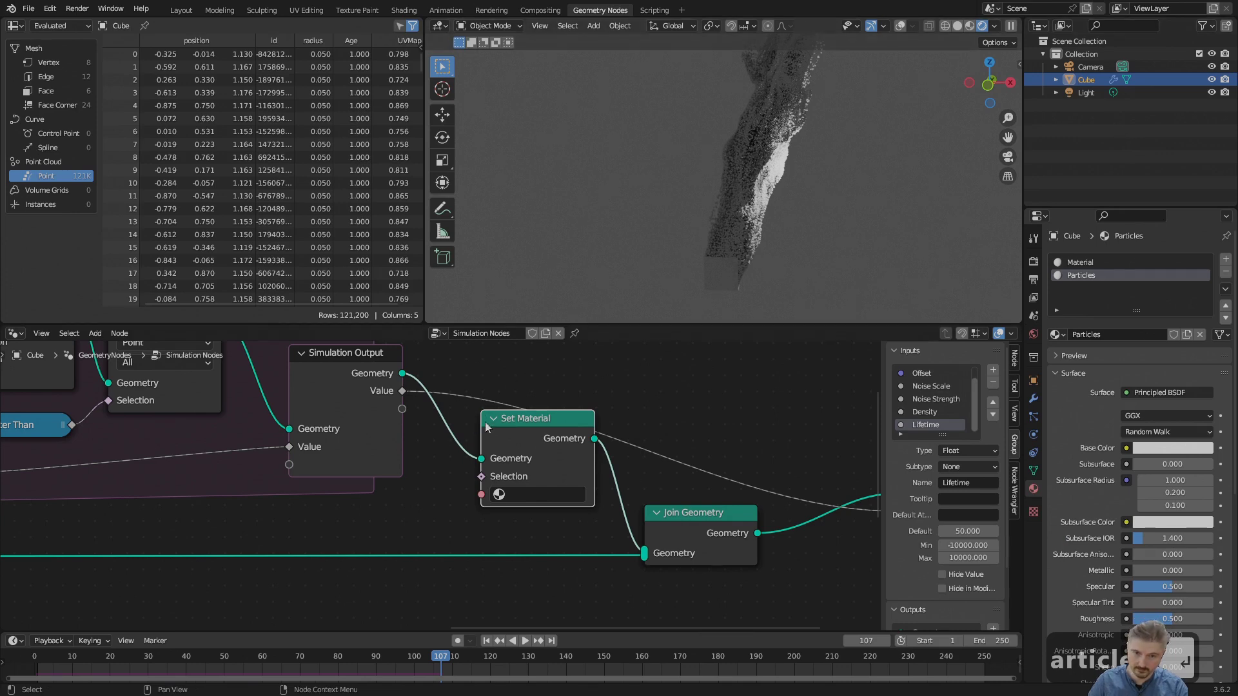
left_click(522, 493)
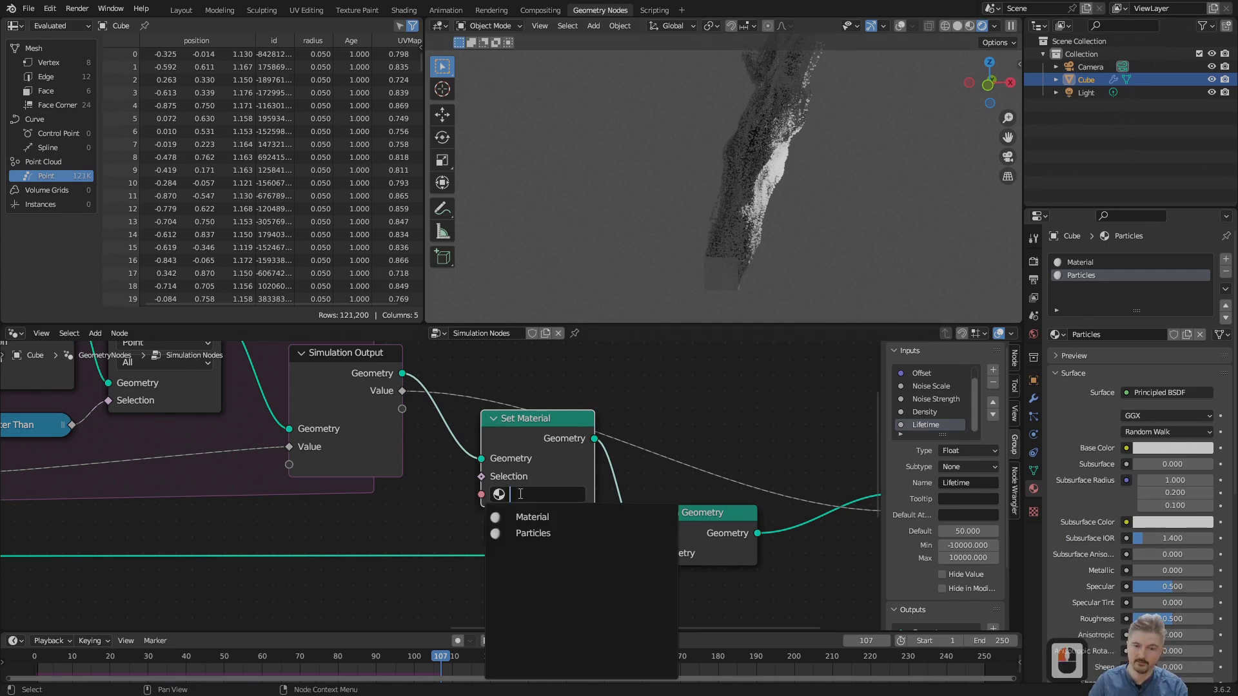
left_click(533, 534)
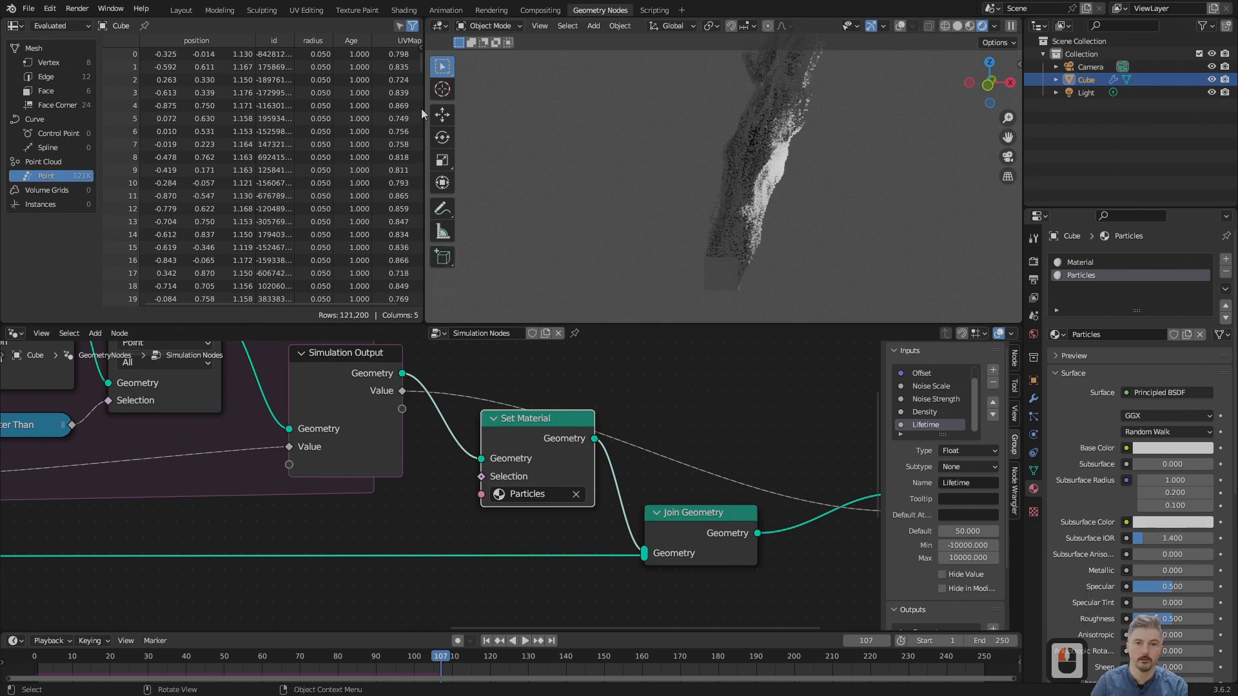
Step: Preview the particles in the Shading workspace's rendered view and show the Cube's modifier settings
left_click(401, 10)
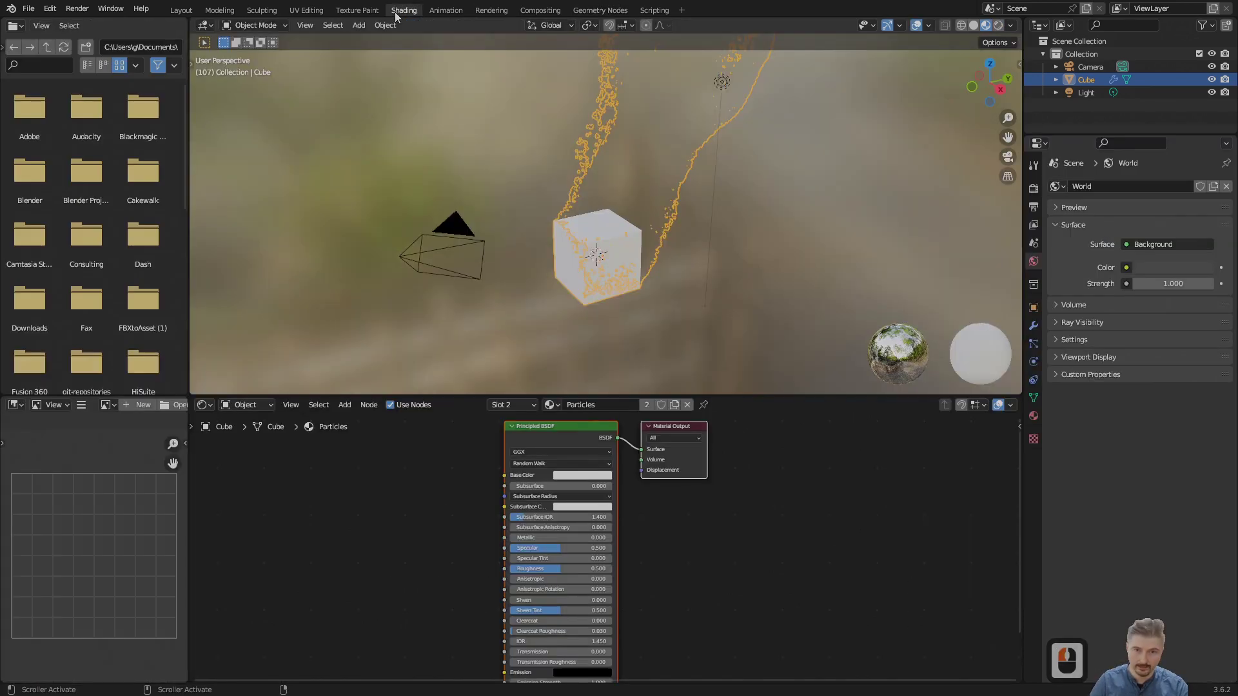
left_click(998, 25)
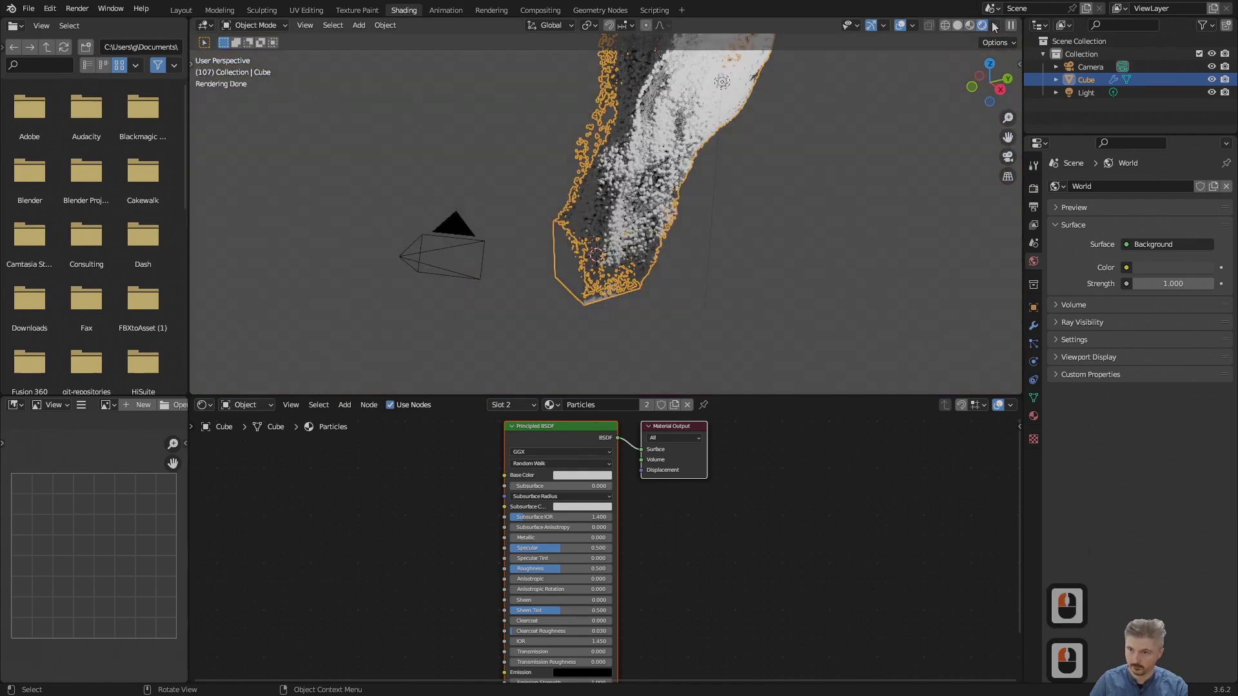
middle_click_drag(847, 254, 789, 323)
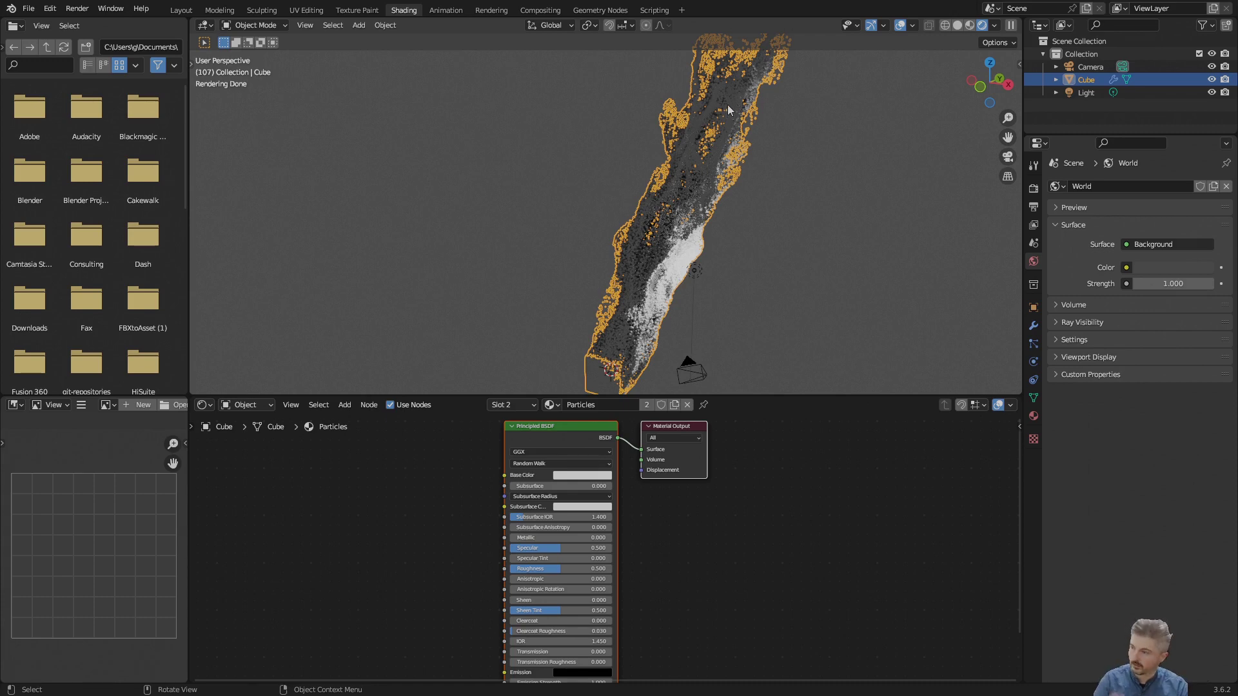
scroll(464, 556, "up", 1)
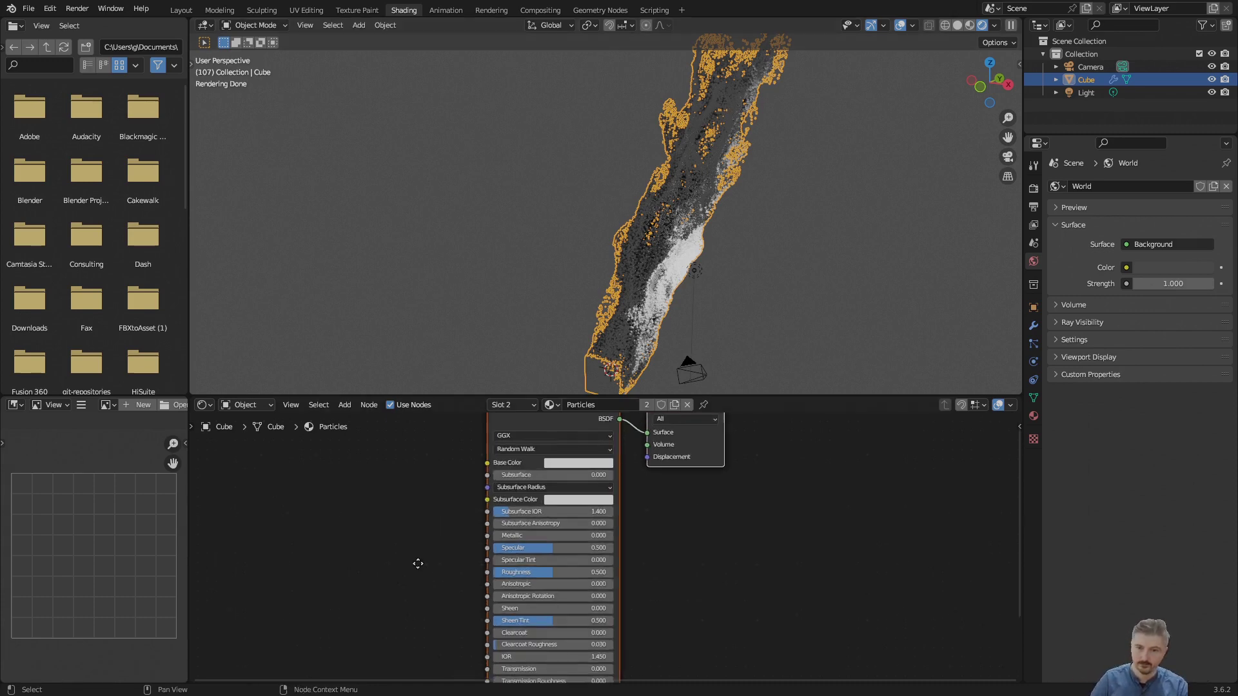
middle_click_drag(414, 567, 595, 574)
left_click(1033, 325)
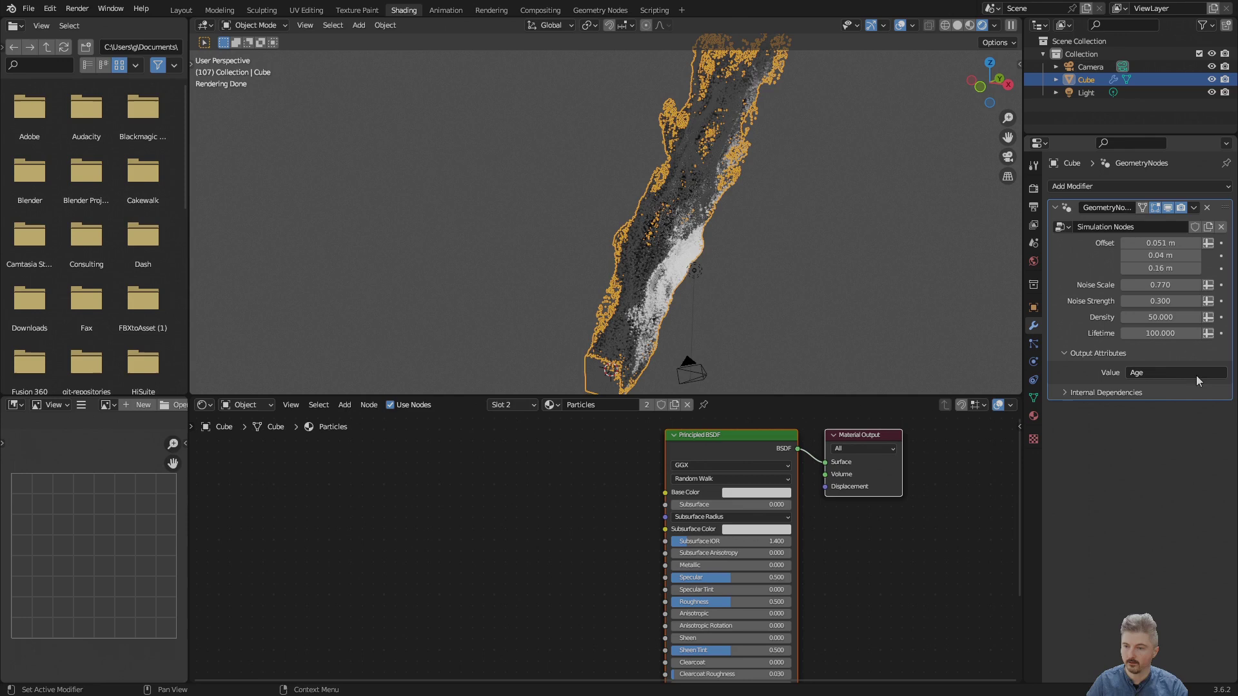
Step: Copy the Age attribute name and add an Attribute node to the Particles material
key("ctrl+c")
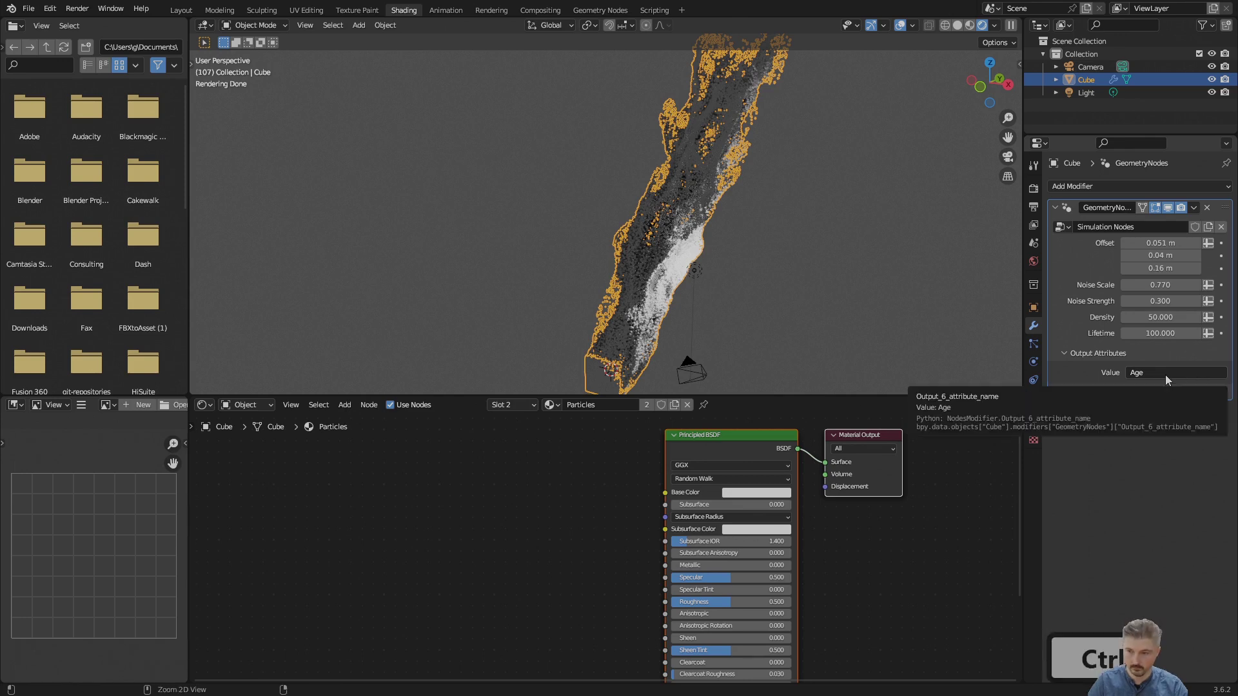
scroll(580, 539, "up", 2)
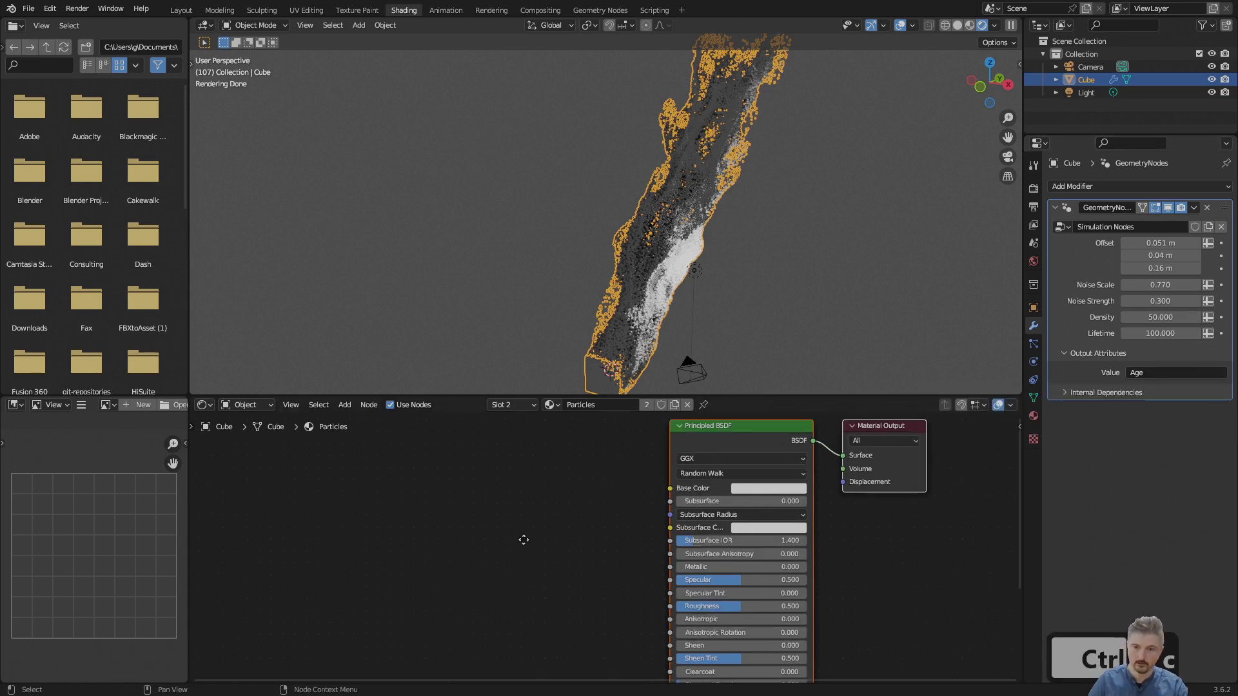
key("shift+a")
left_click(468, 530)
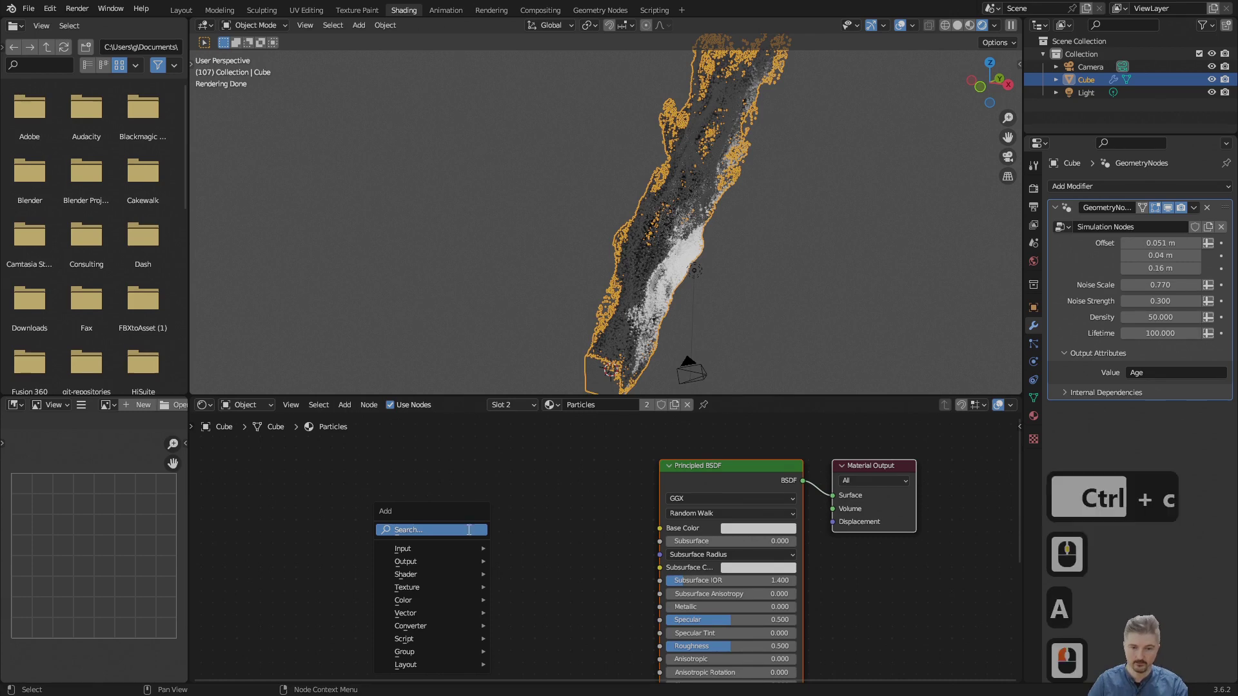
type("attri")
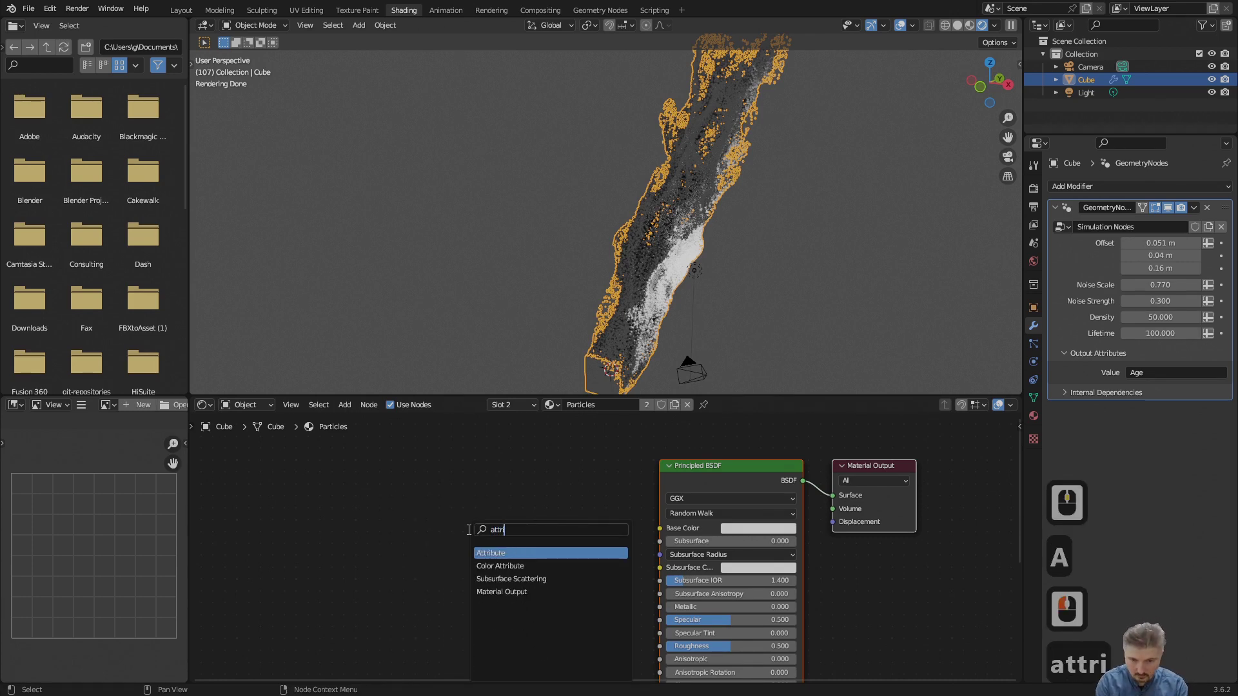
key("Return")
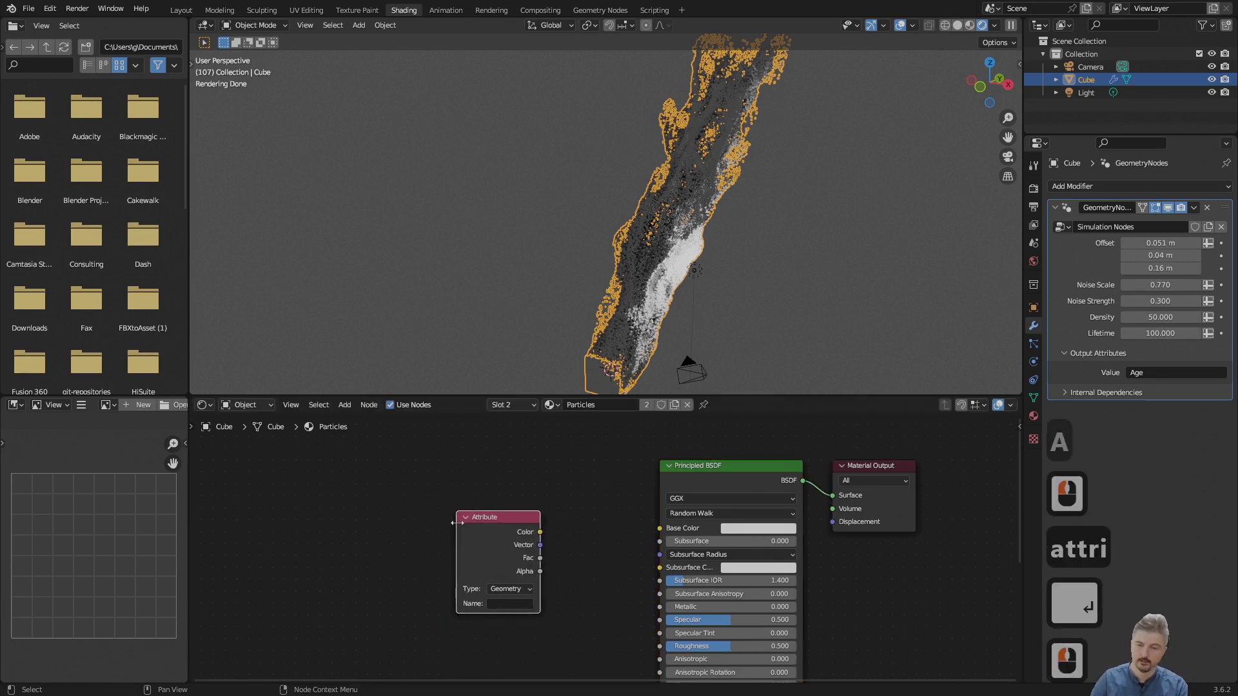
left_click(492, 524)
Step: Paste Age as the Attribute node's name and position it, with Fac feeding Base Color
scroll(446, 518, "up", 2)
left_click_drag(447, 518, 429, 486)
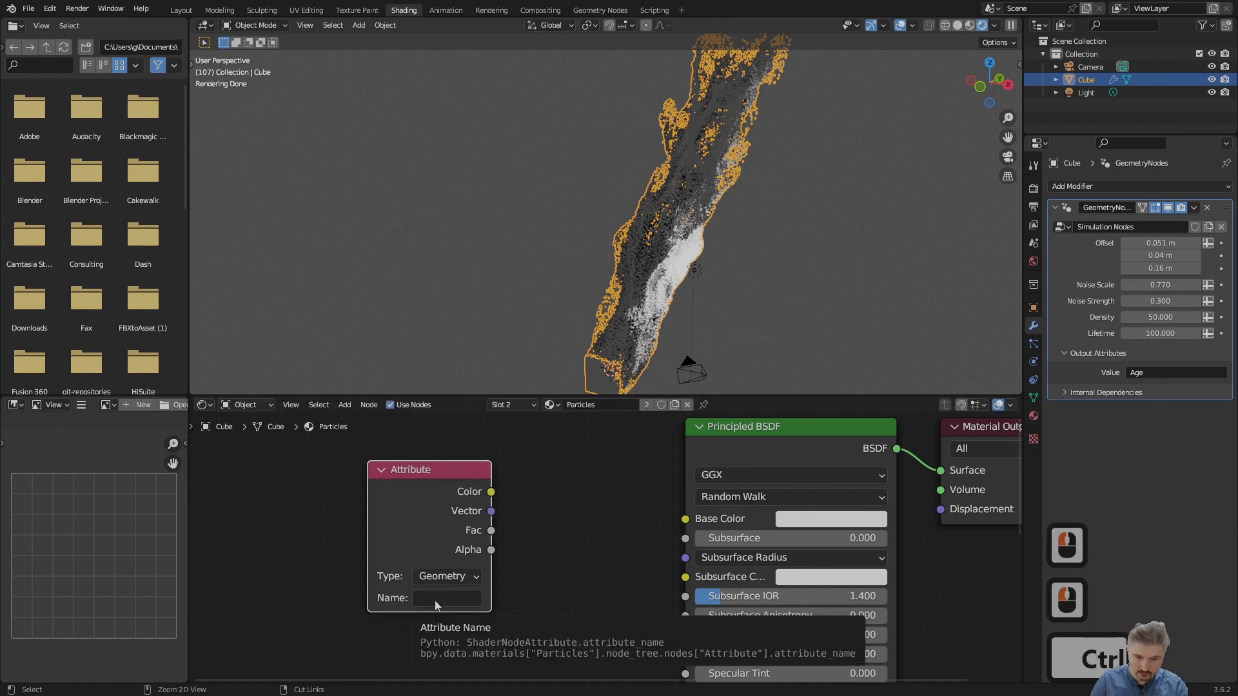
key("ctrl+v")
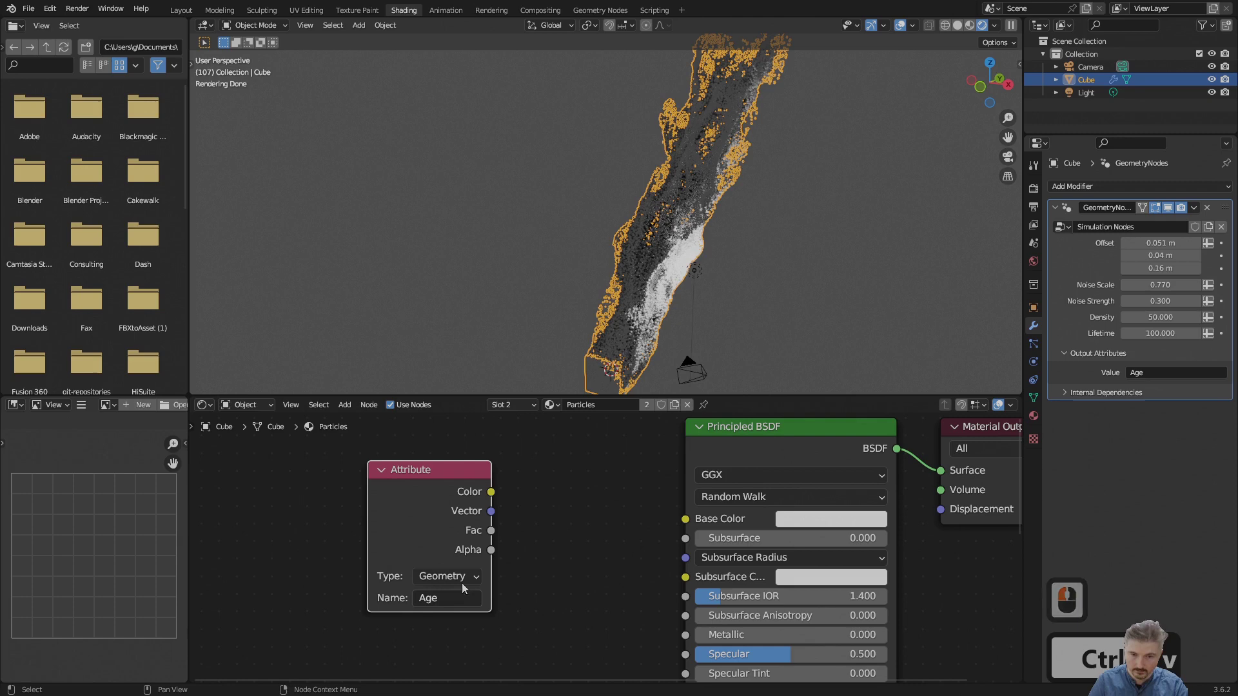
left_click_drag(462, 500, 687, 524)
mouse_move(713, 299)
middle_mouse_down()
mouse_move(733, 246)
mouse_move(720, 308)
middle_mouse_up()
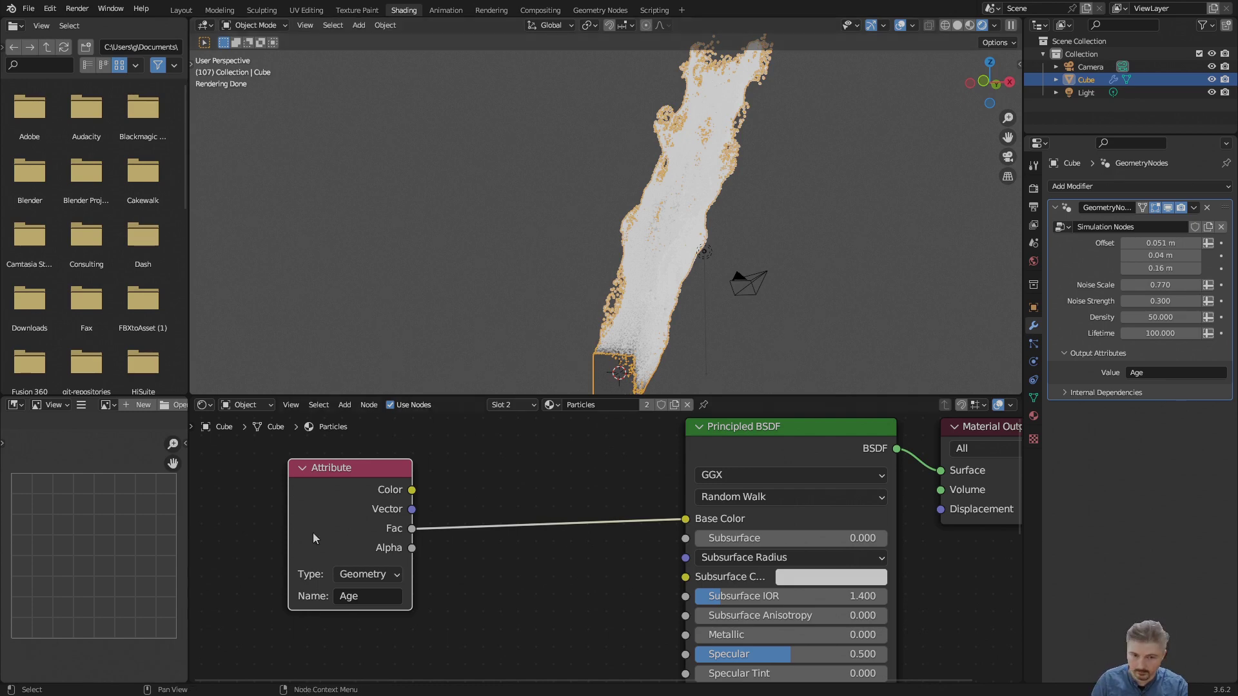
left_click_drag(314, 466, 269, 485)
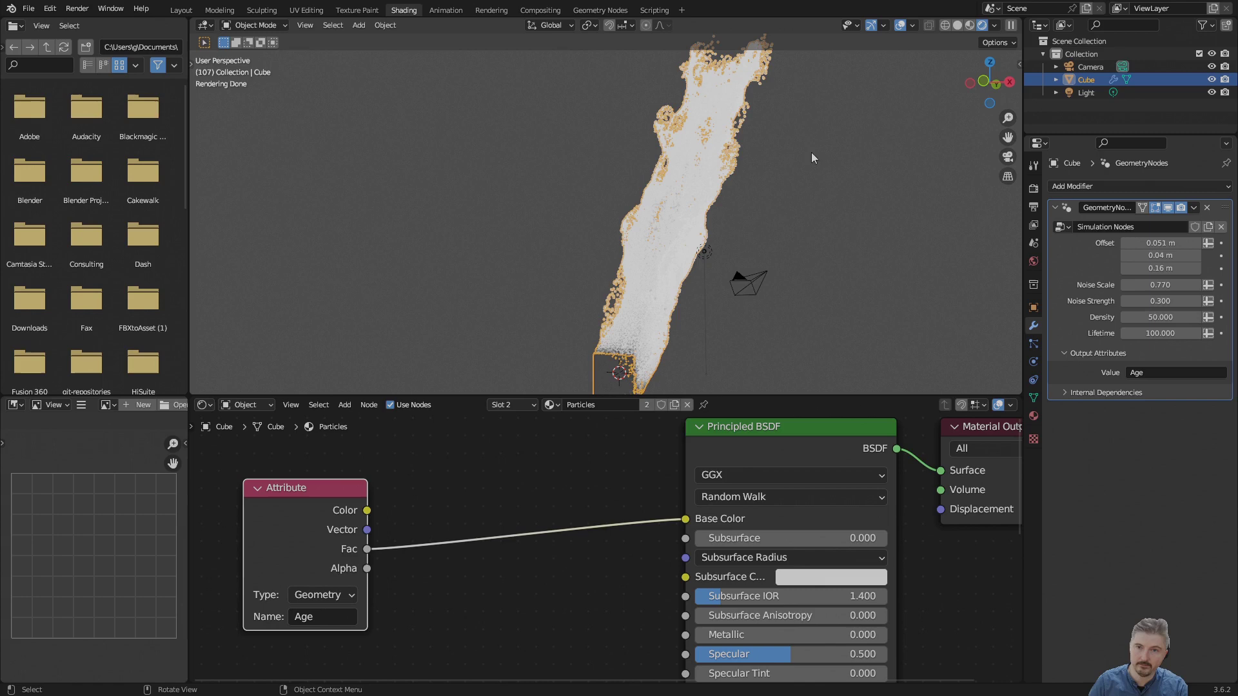
Step: In Geometry Nodes, select Simulation Output, inspect spreadsheet Age values, and show its node settings
left_click(602, 10)
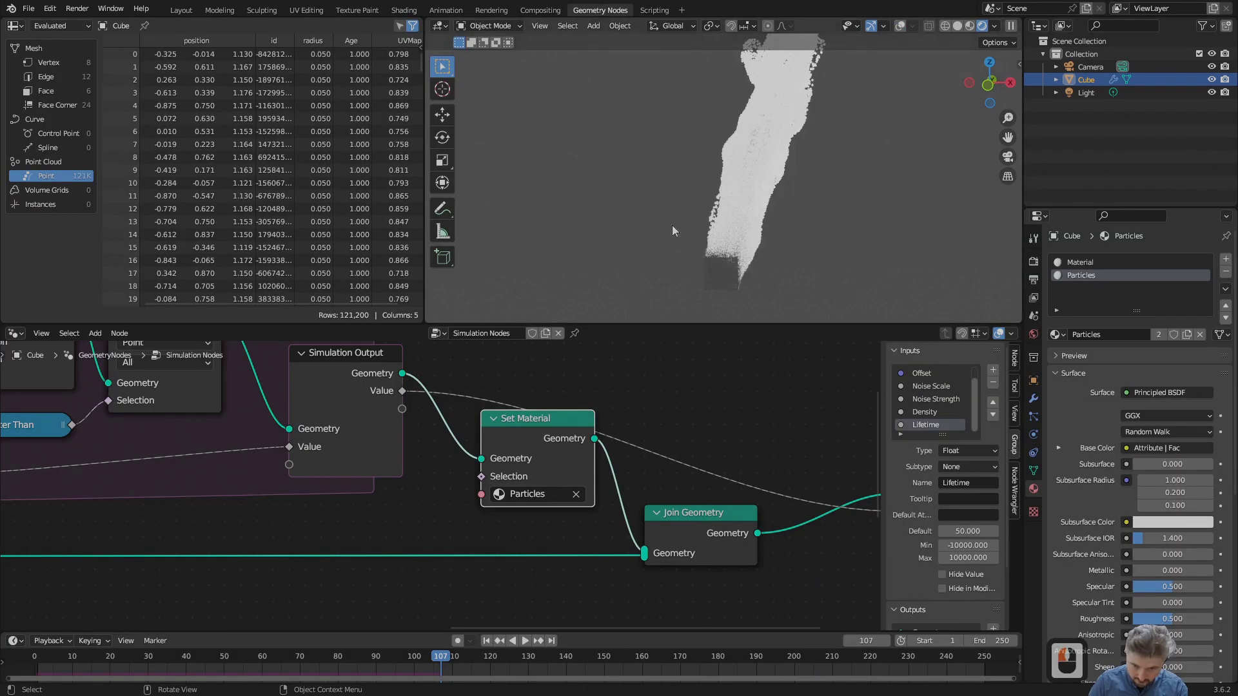
scroll(486, 430, "down", 3)
left_click(304, 405)
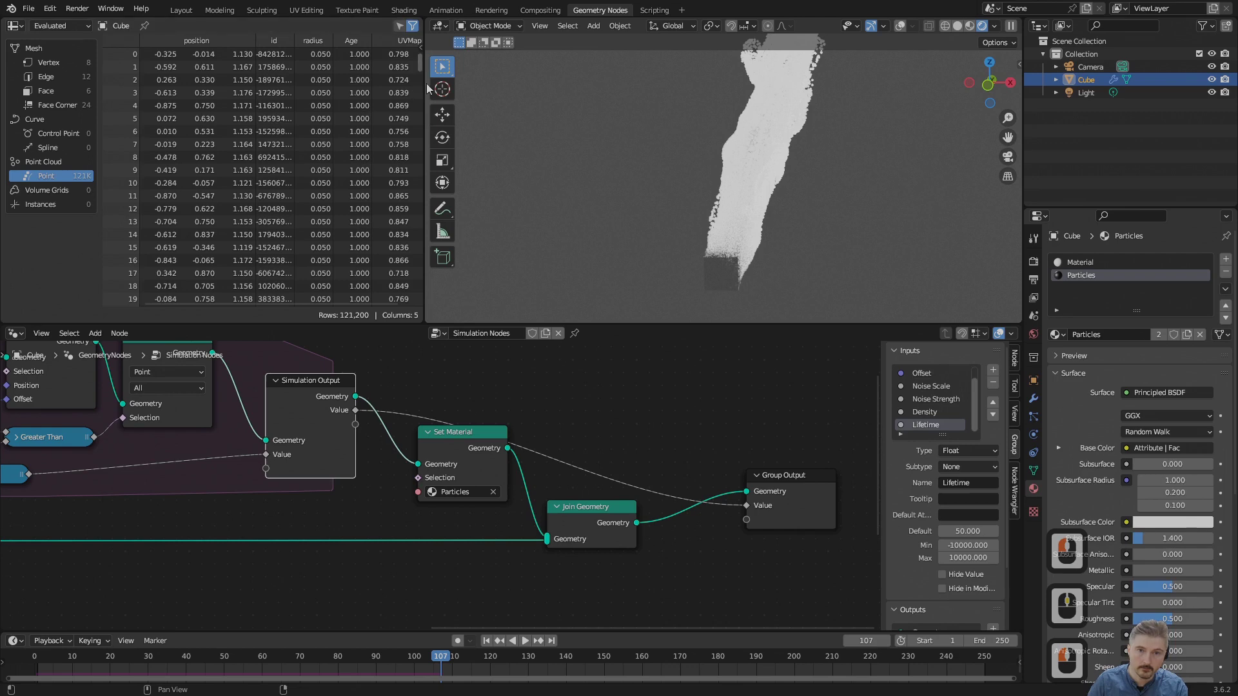
left_click_drag(420, 61, 477, 103)
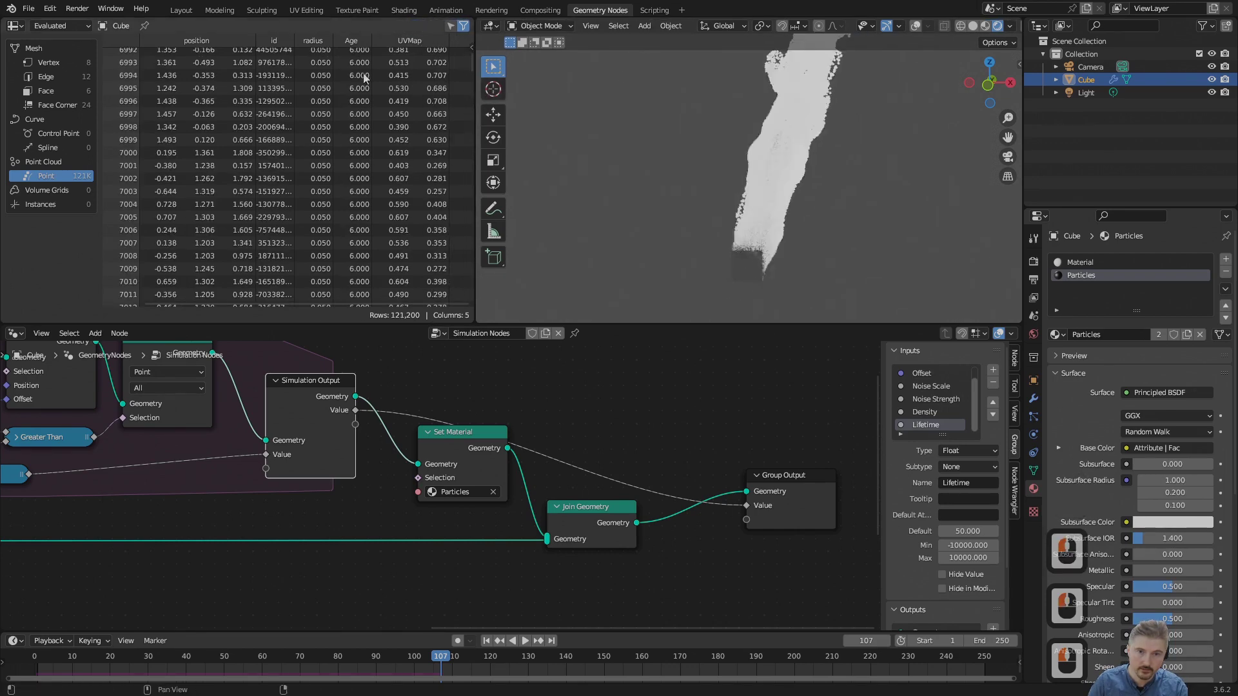
scroll(367, 154, "up", 5)
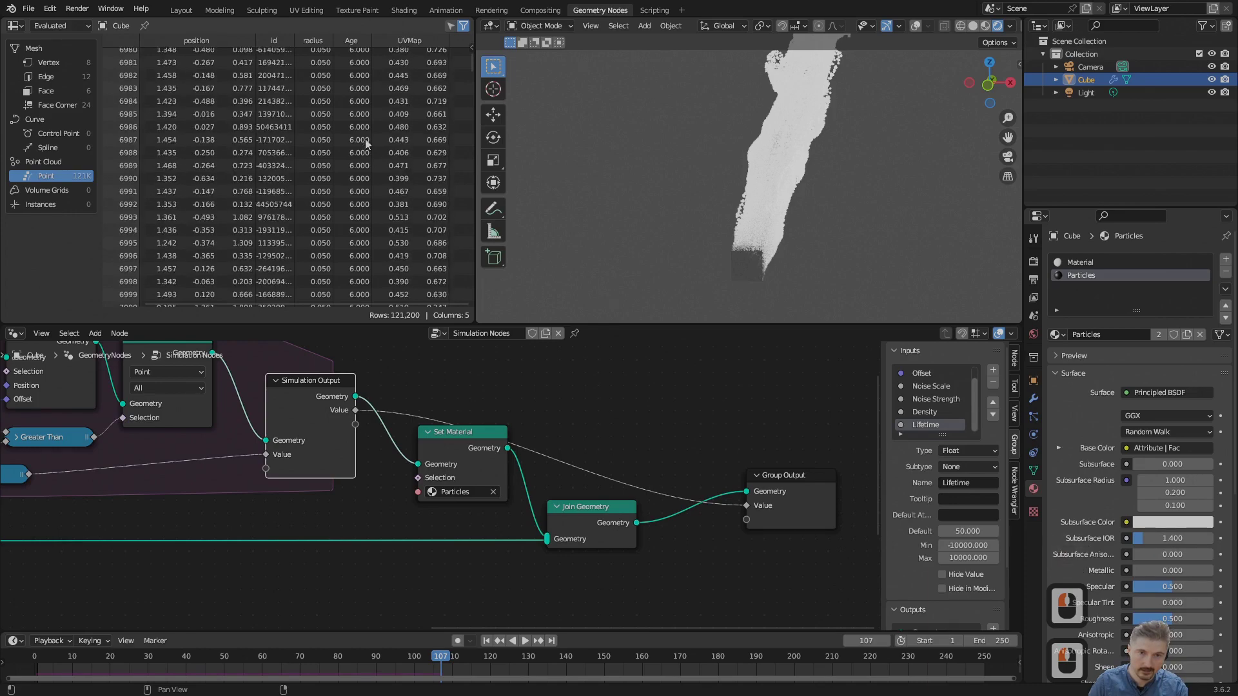
left_click_drag(473, 70, 455, 26)
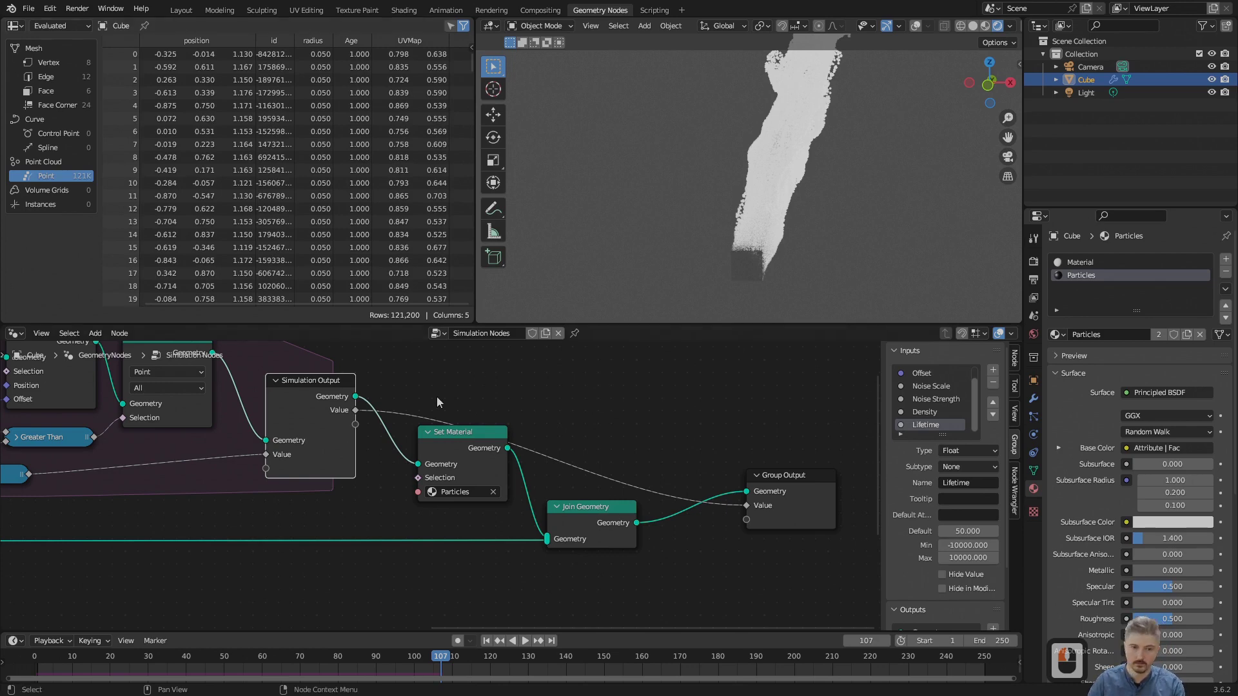
scroll(374, 433, "down", 2)
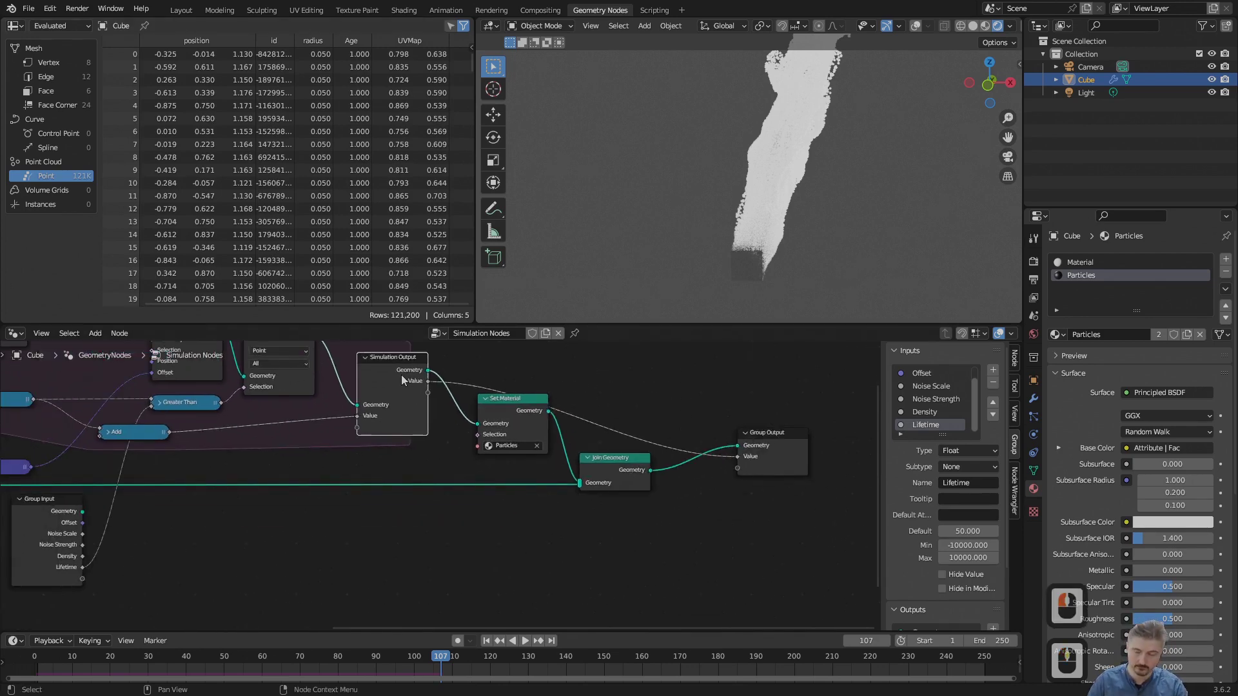
left_click(401, 379)
left_click(396, 376)
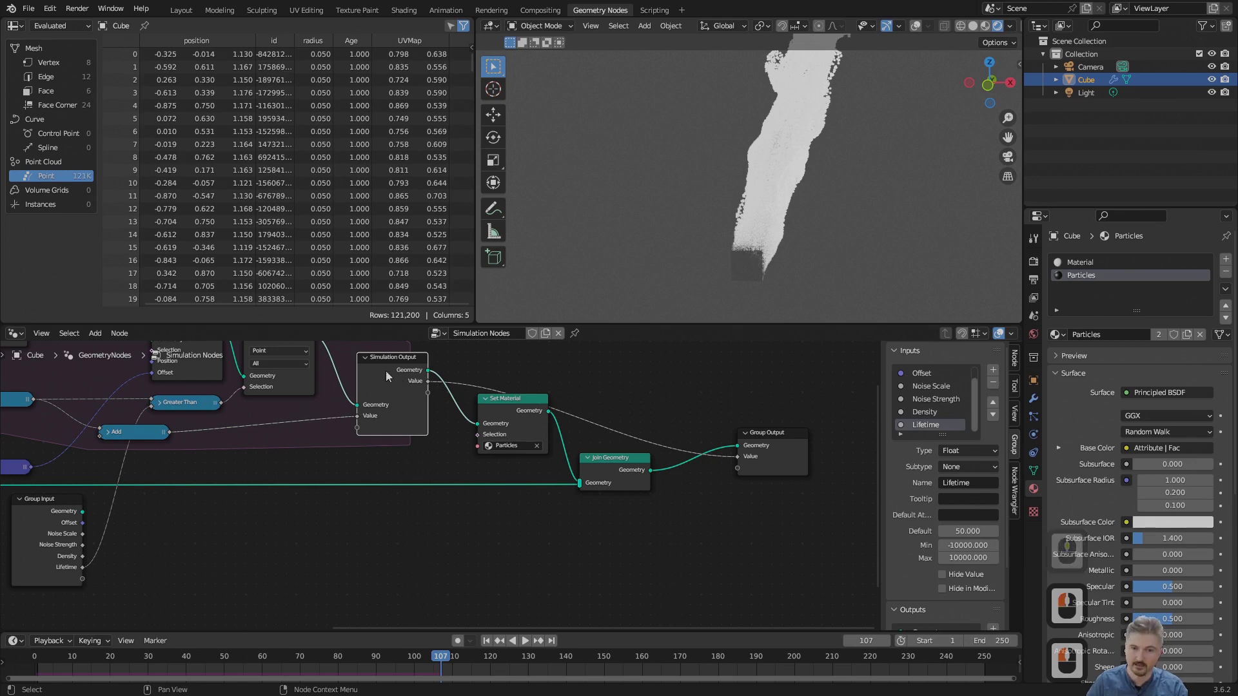
left_click(1015, 361)
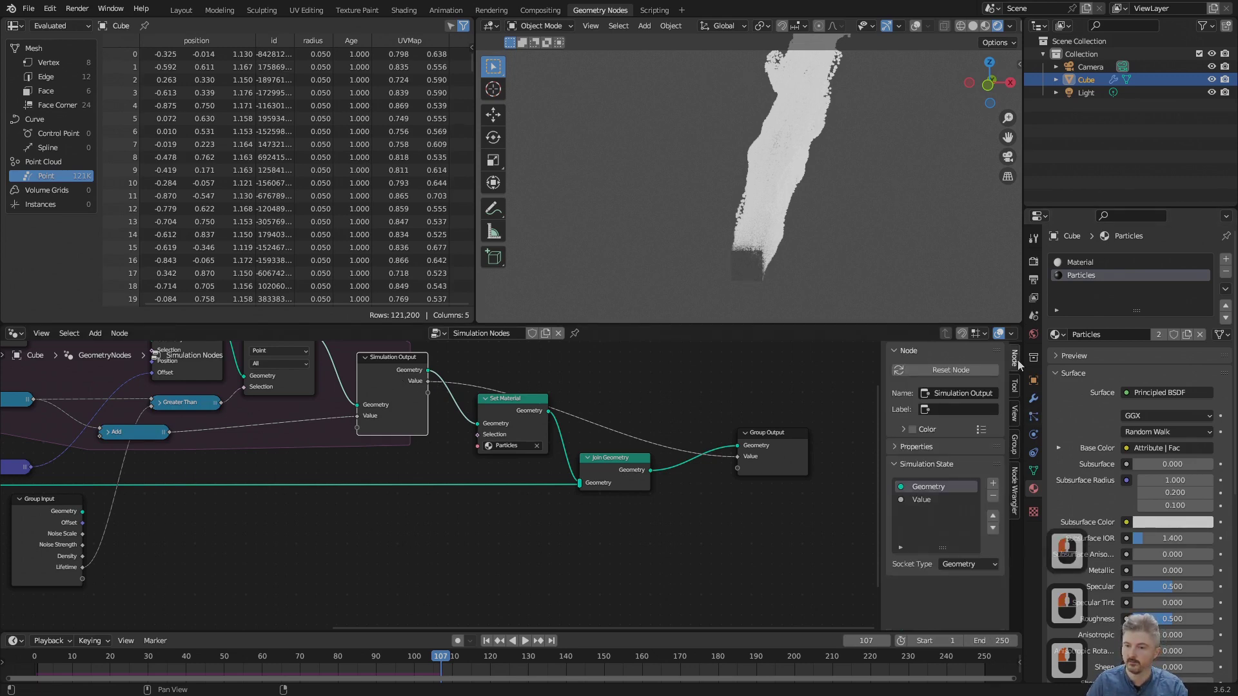
Step: Rename the Value simulation state item to Age
double_click(926, 500)
type("Age")
key("Return")
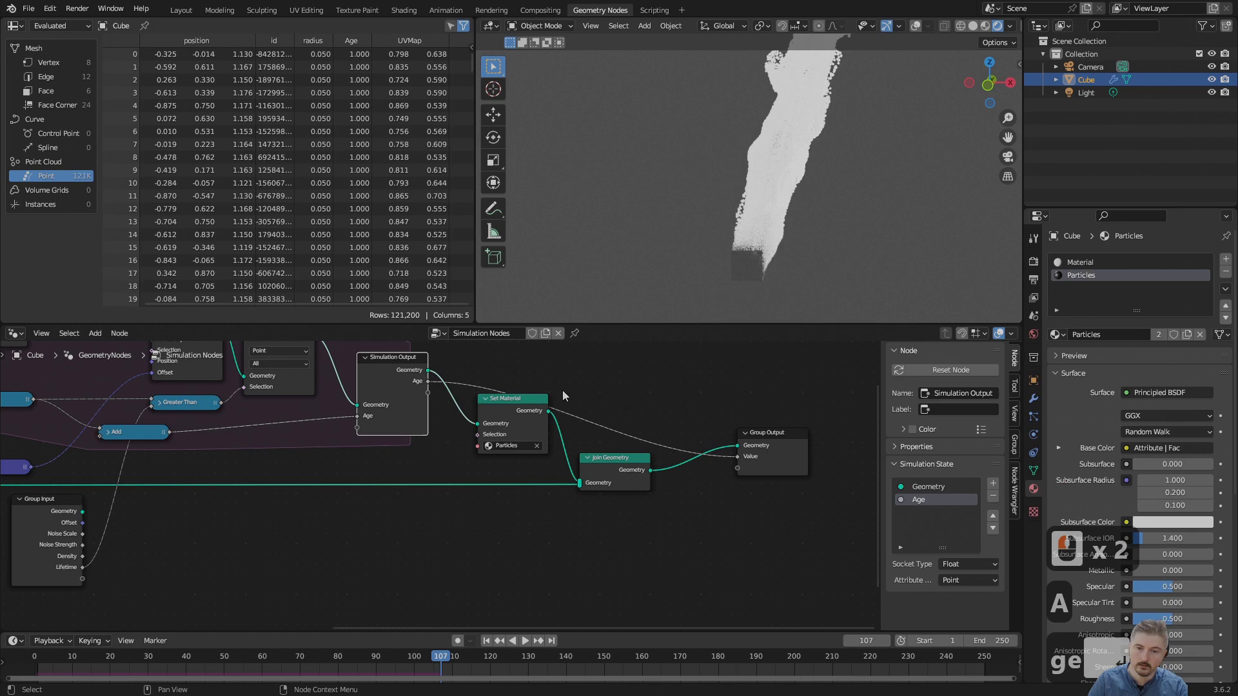
Step: Insert a Divide Math node dividing Age by Lifetime, collapsed onto the output link
key("shift+a")
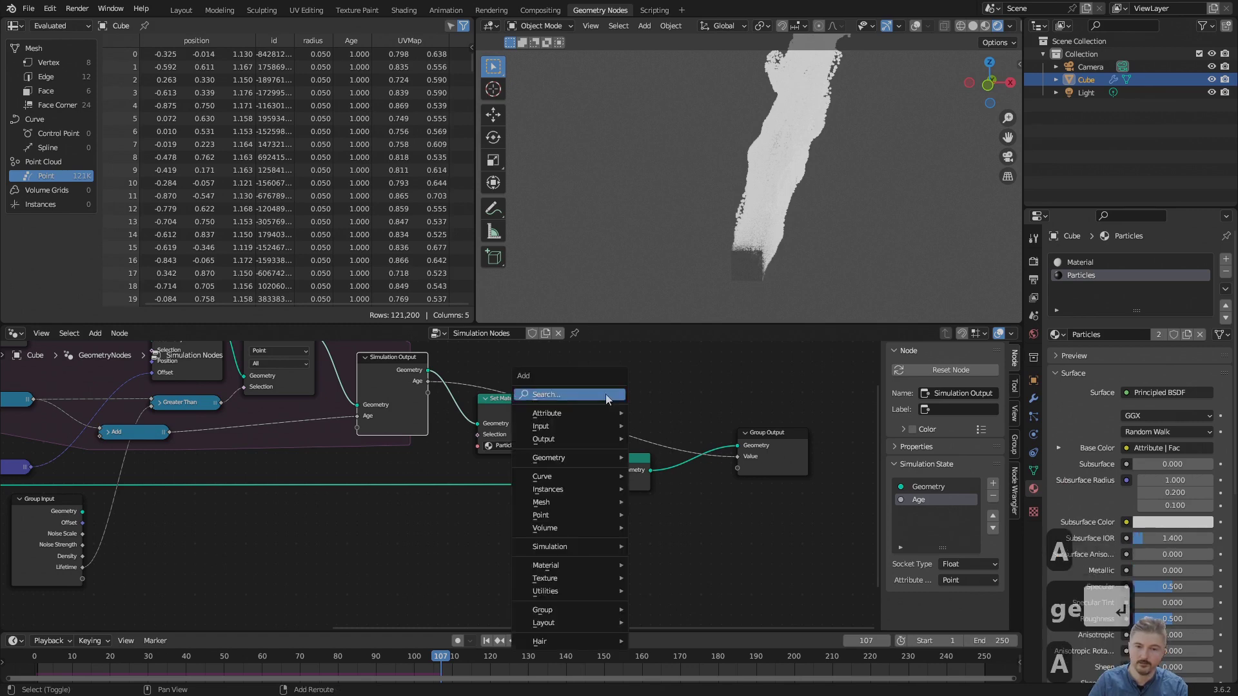
mouse_move(578, 600)
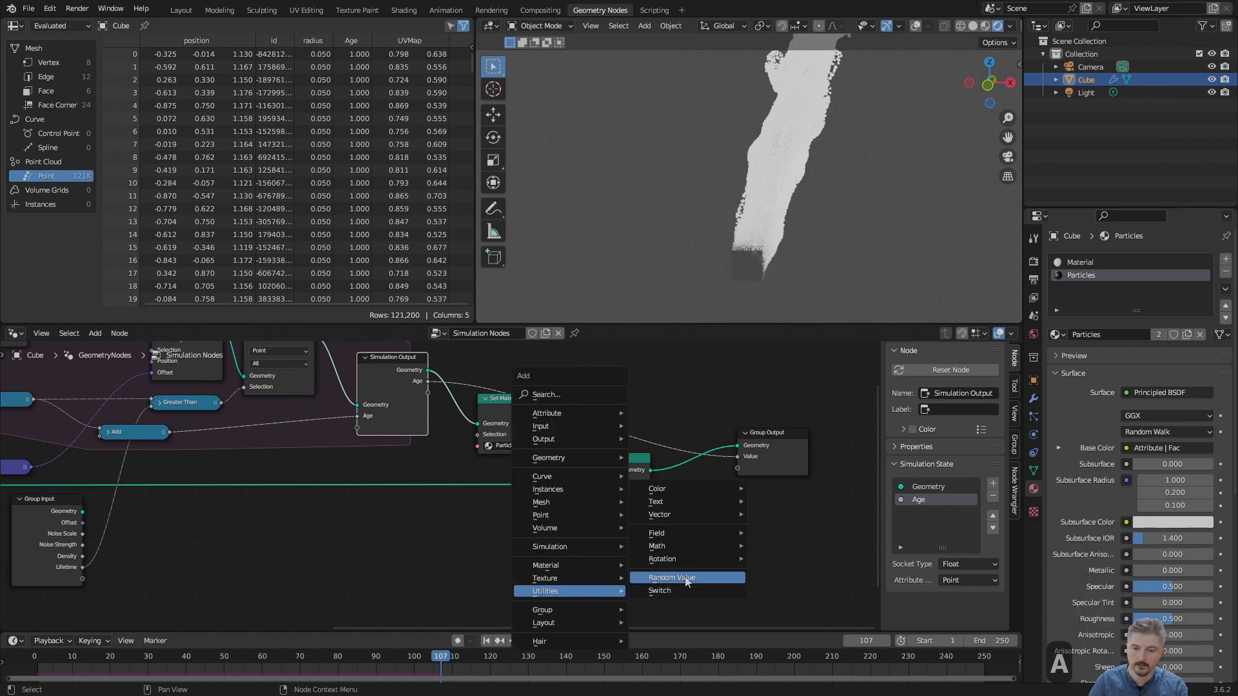
mouse_move(695, 548)
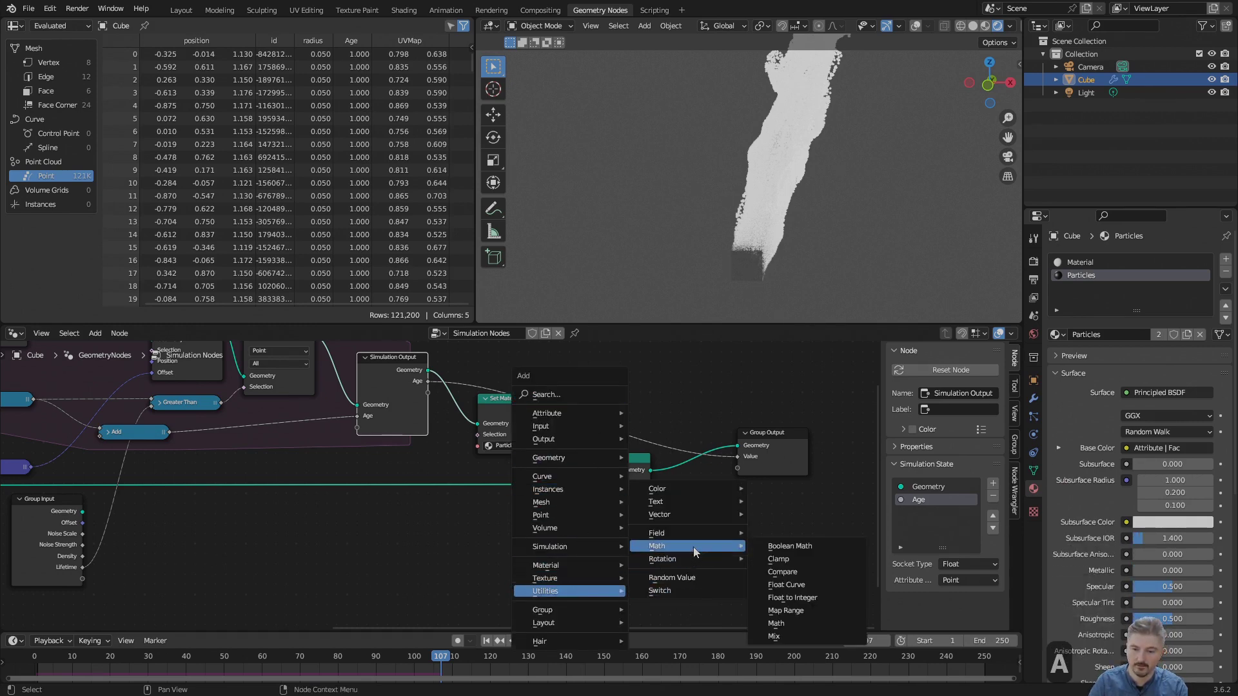
left_click(777, 624)
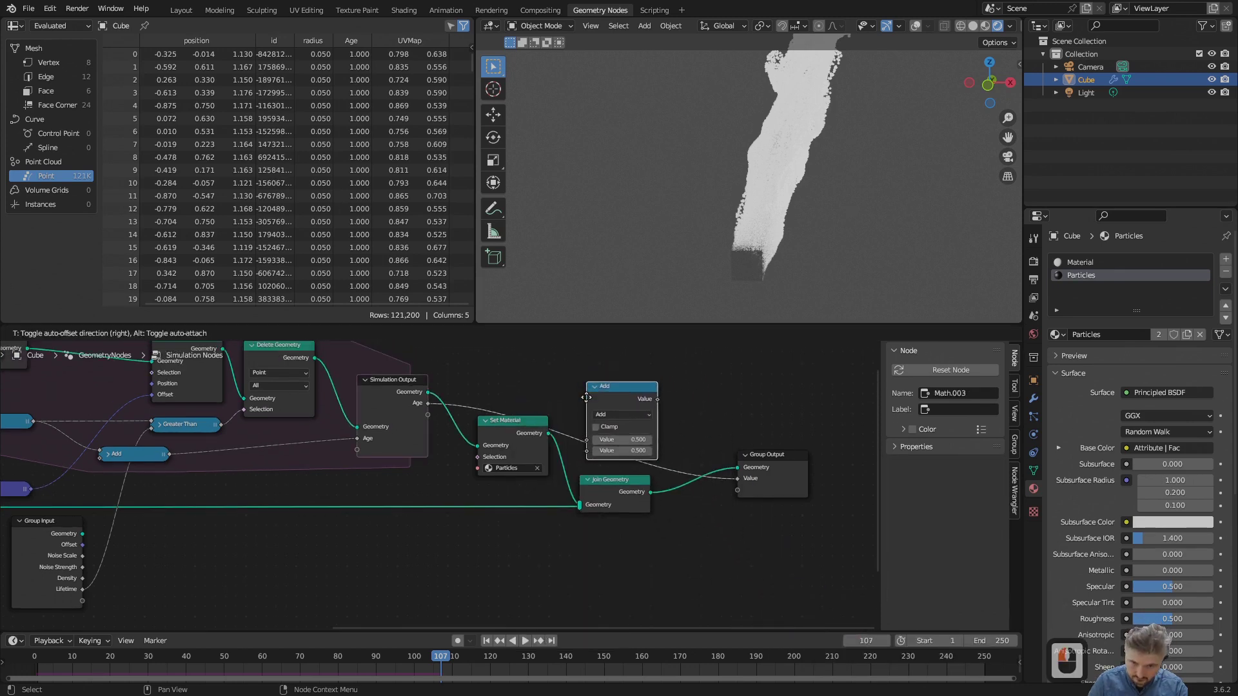
left_click(635, 426)
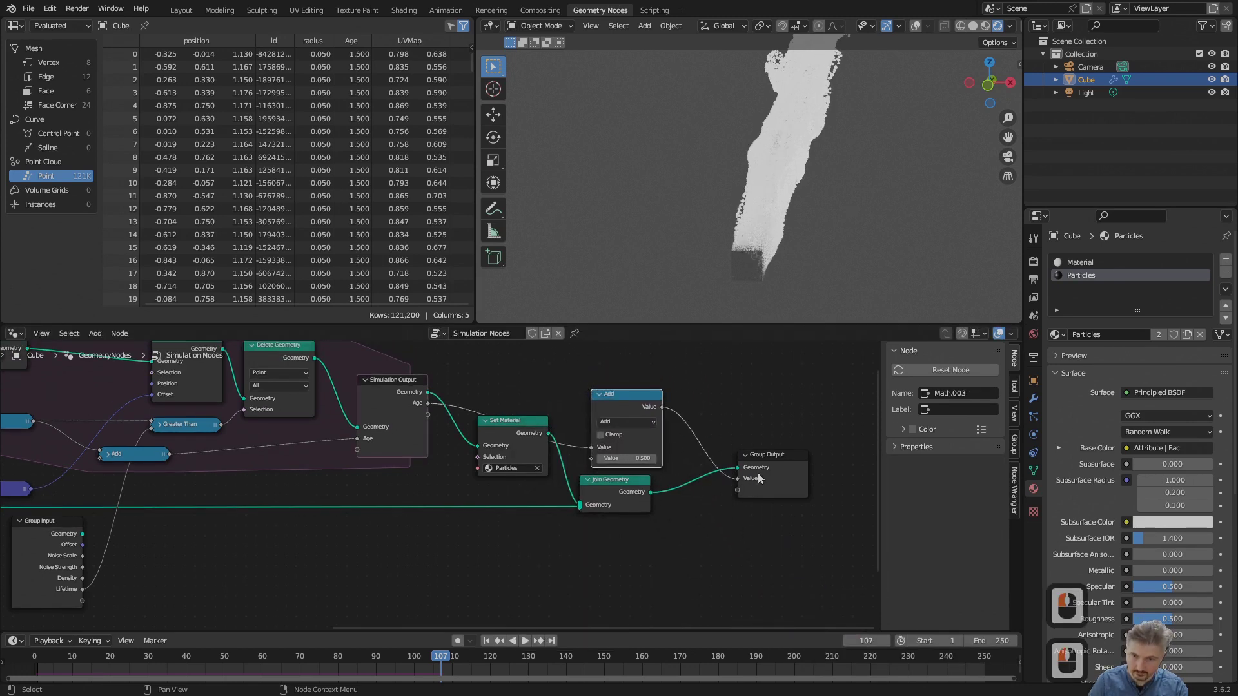
left_click(629, 421)
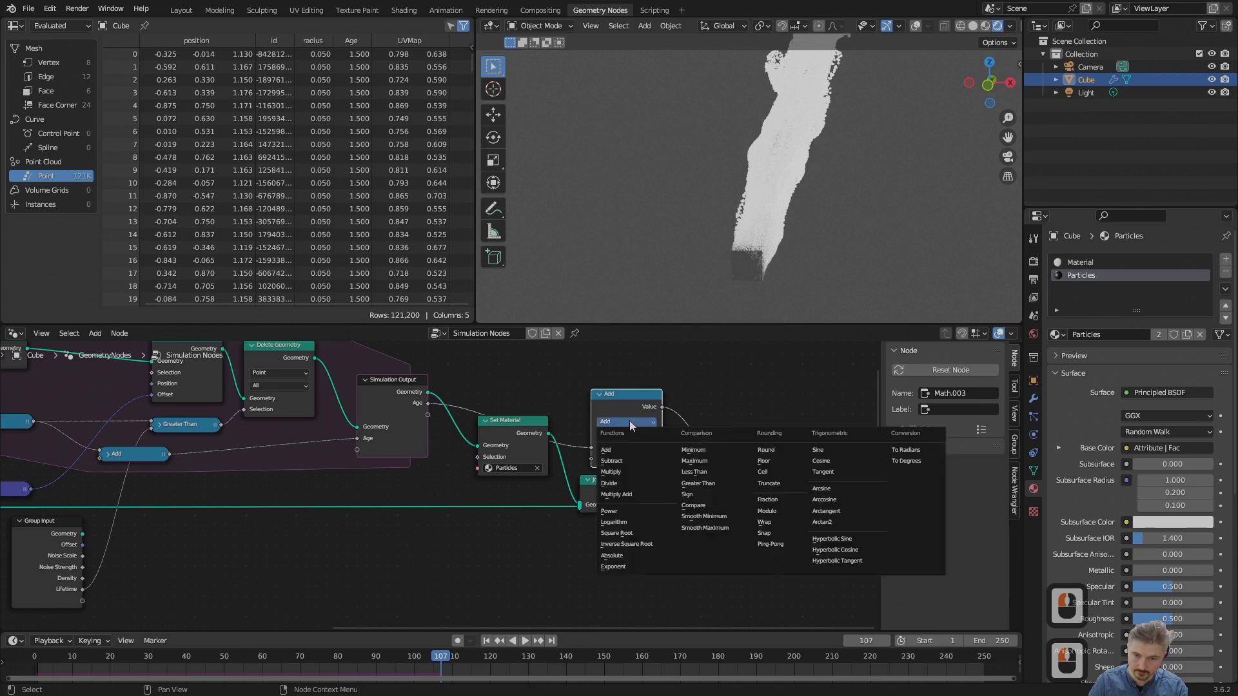
left_click(624, 474)
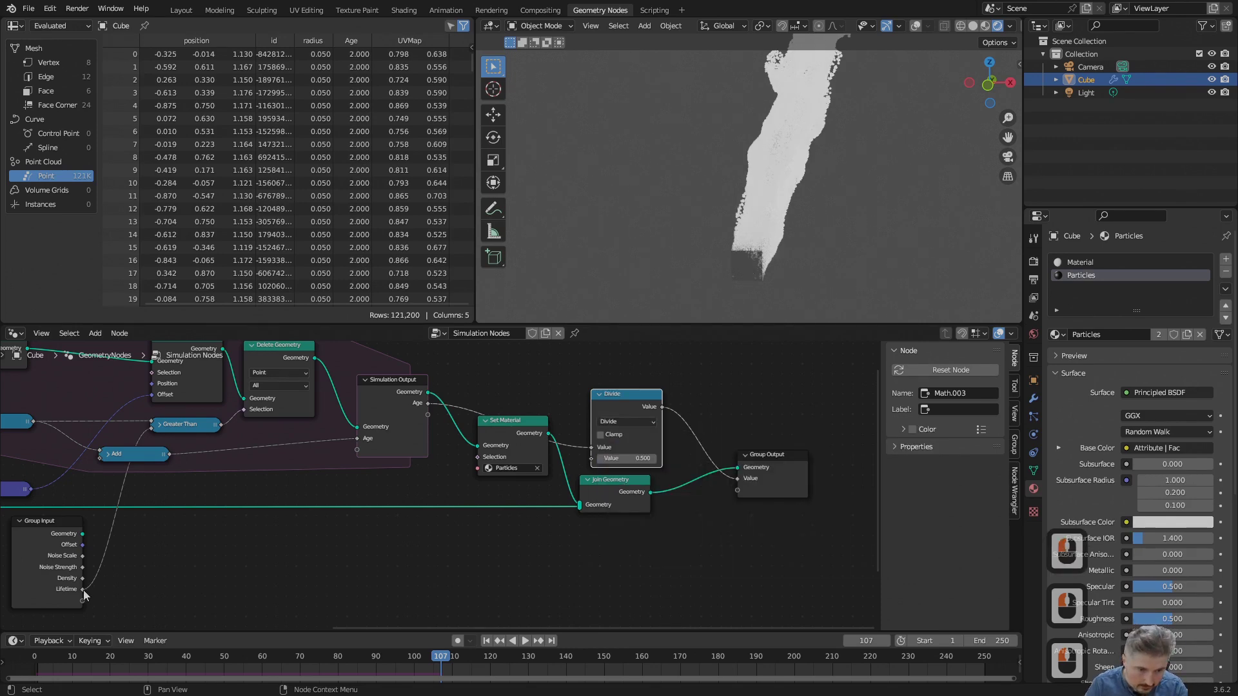
left_click_drag(82, 590, 598, 457)
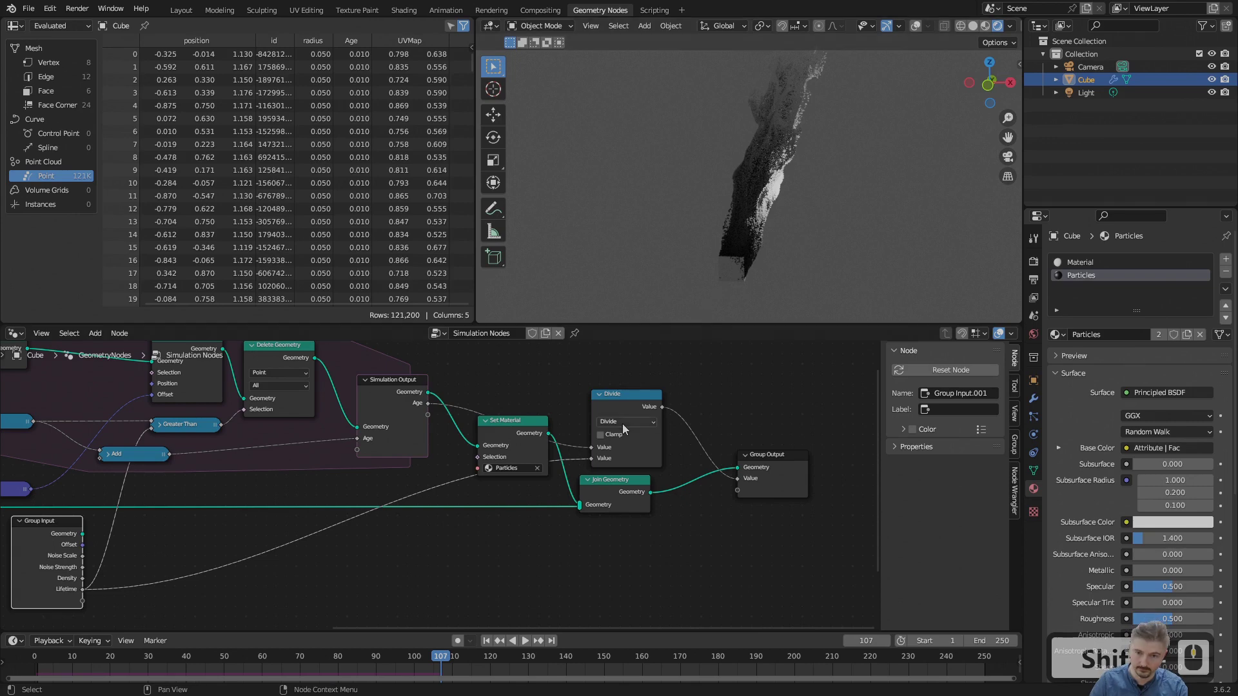
left_click(599, 394)
left_click_drag(625, 397, 628, 469)
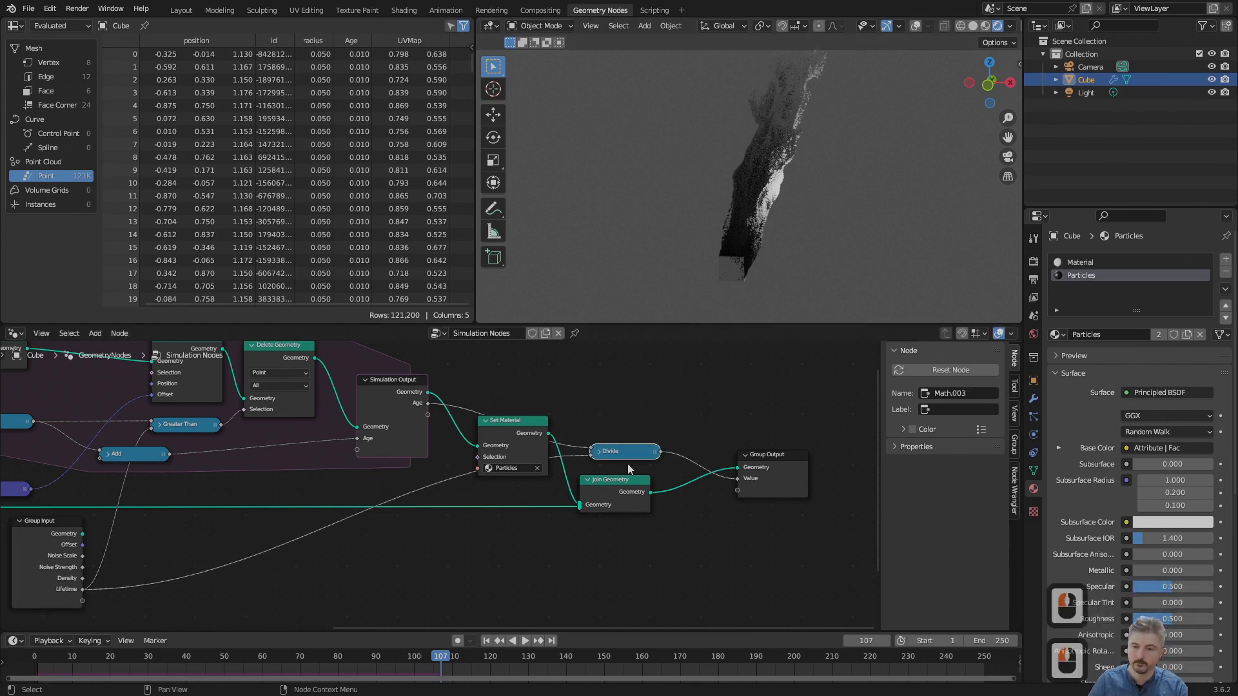
Step: Rename the node group's Value output to 'Age 0-1'
left_click(780, 459)
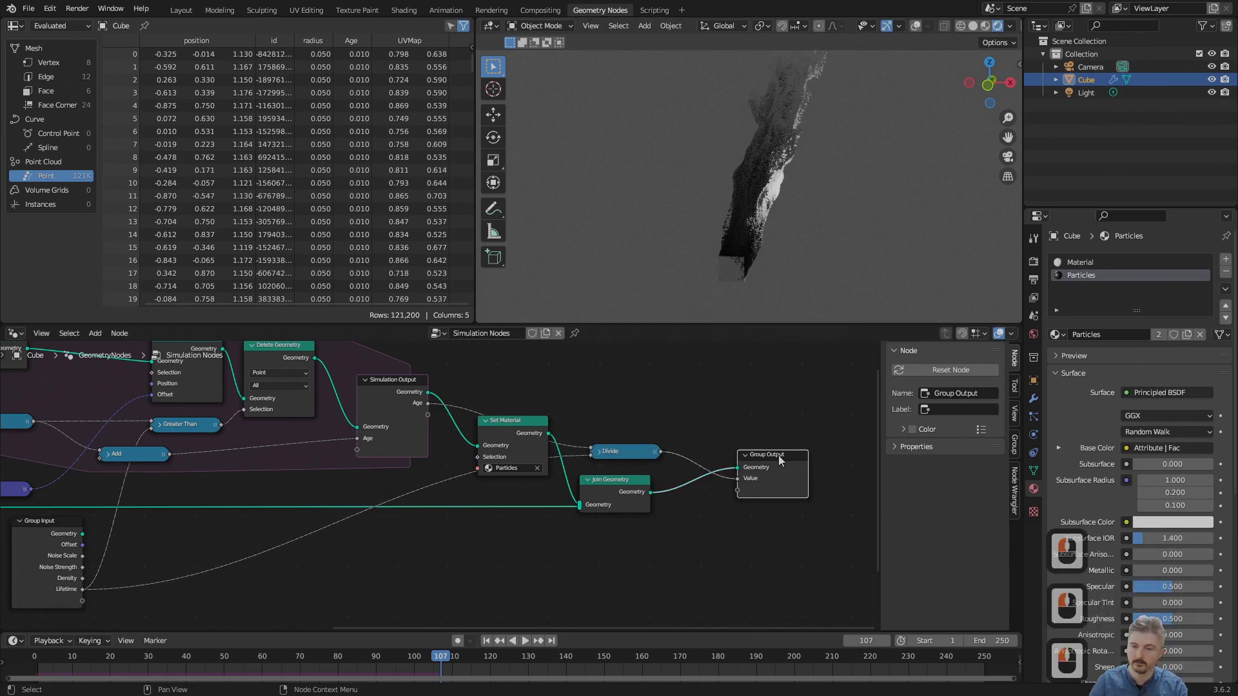
left_click(1014, 444)
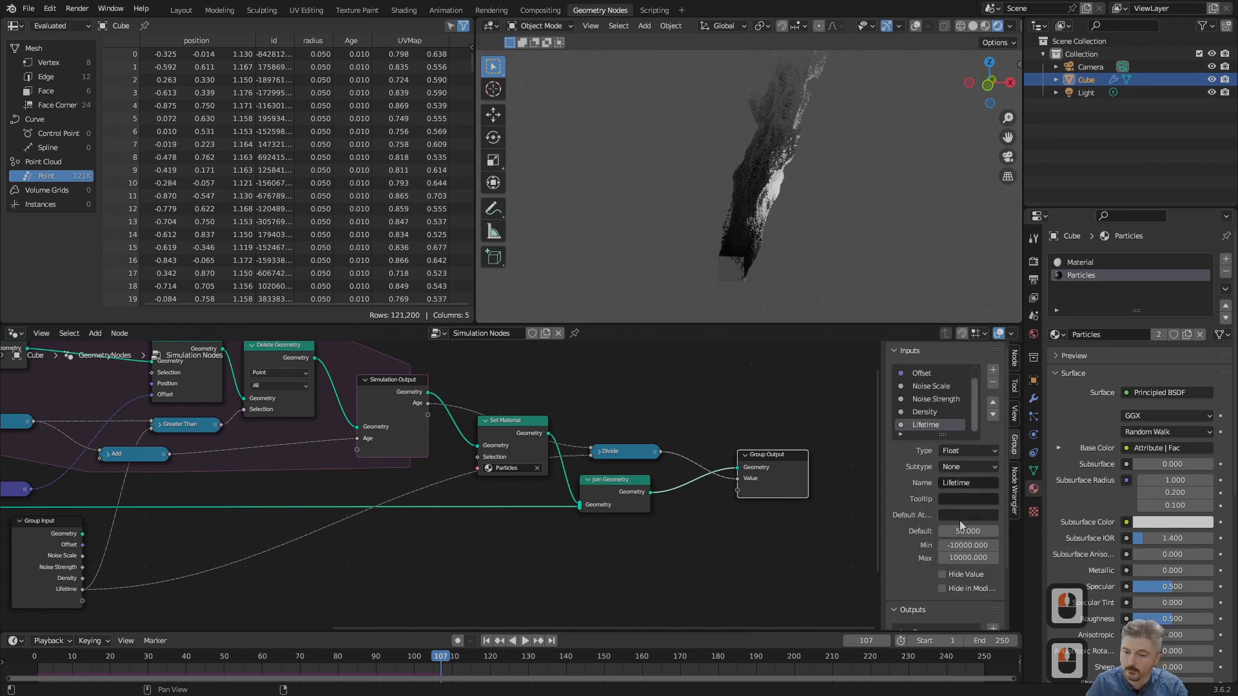
scroll(960, 523, "down", 3)
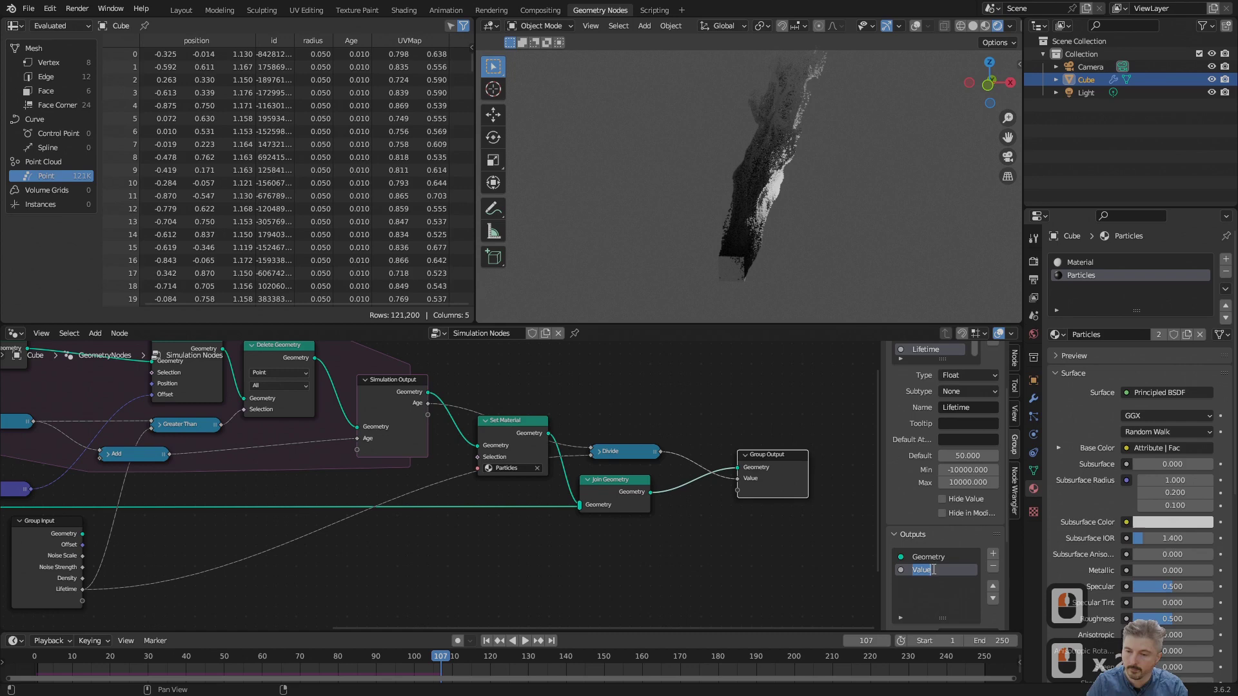
double_click(936, 570)
type("A")
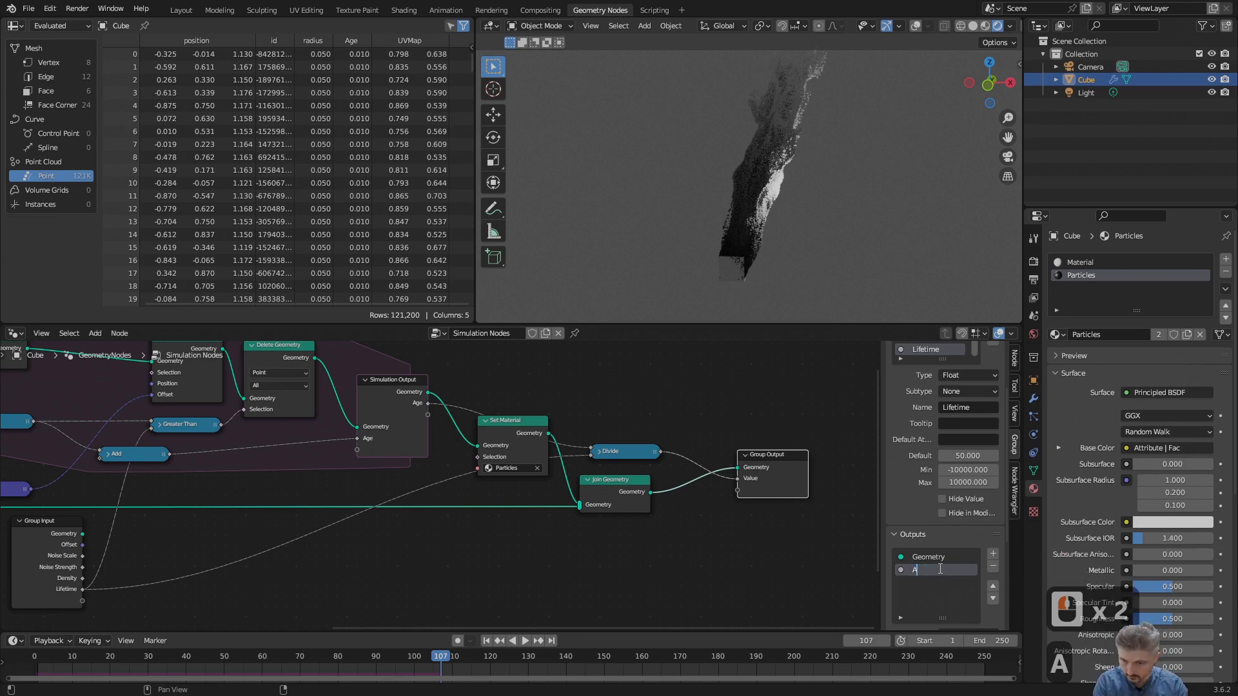
type("ge 0-1")
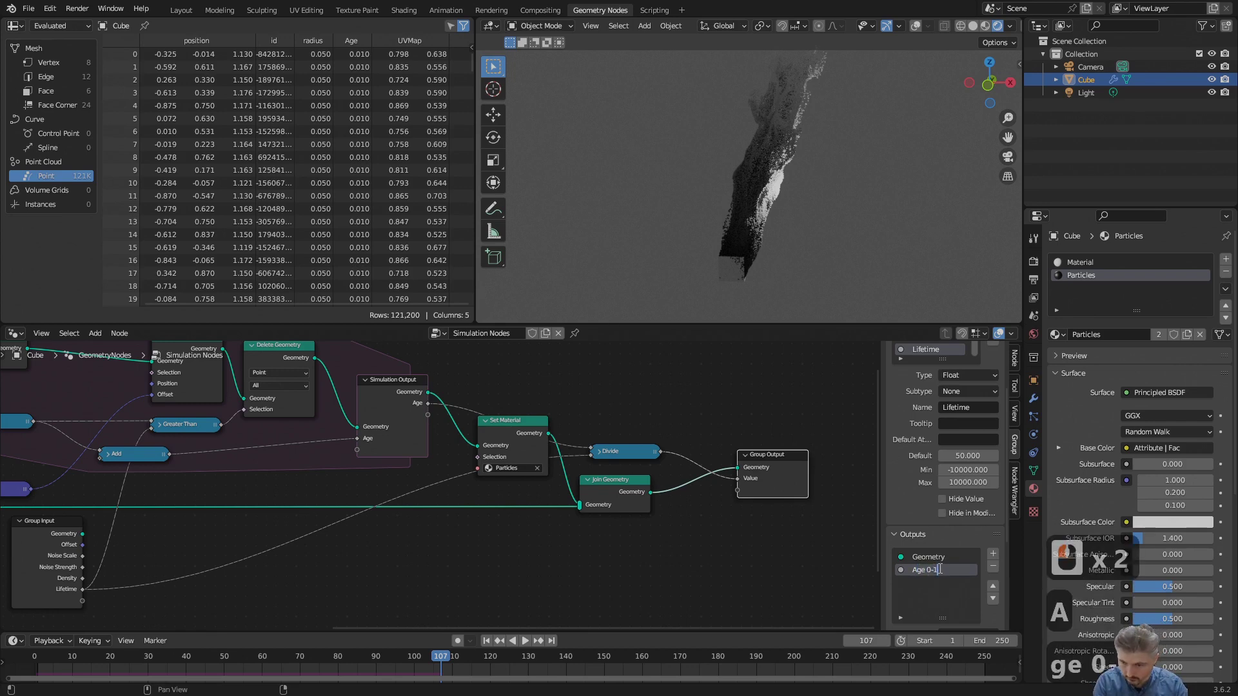
key("Return")
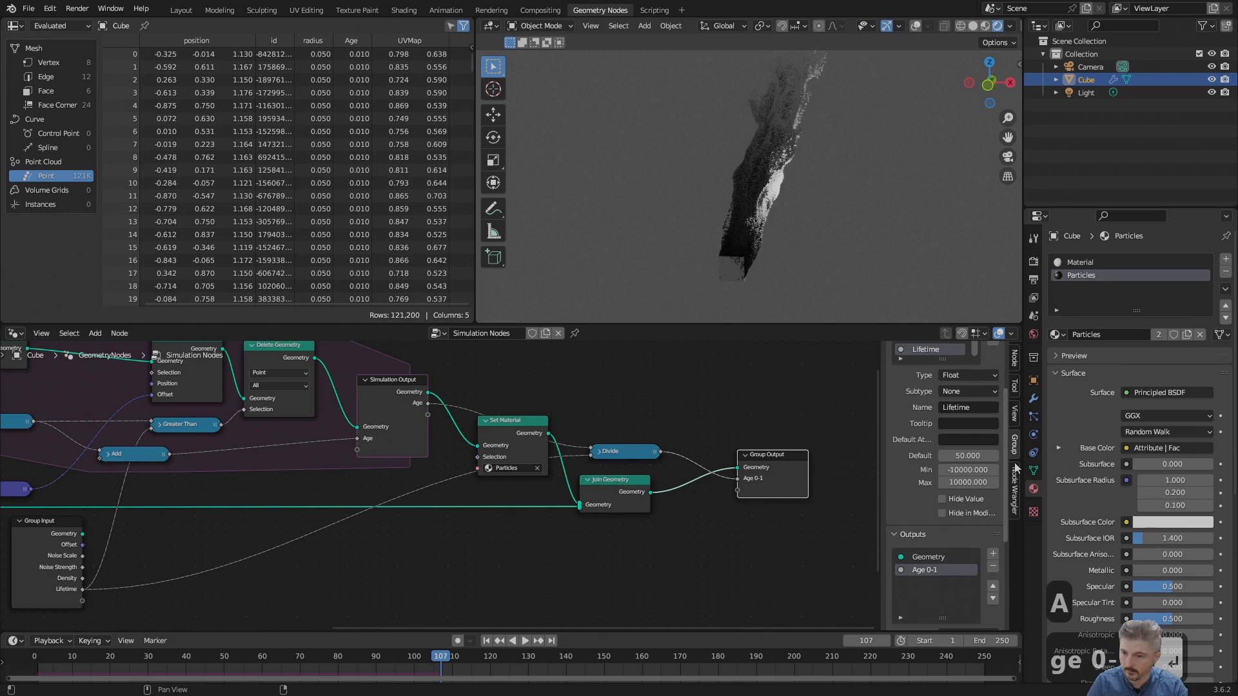
Step: Set the Age 0-1 output's default attribute name to 'Age' in the modifier settings
left_click(1034, 400)
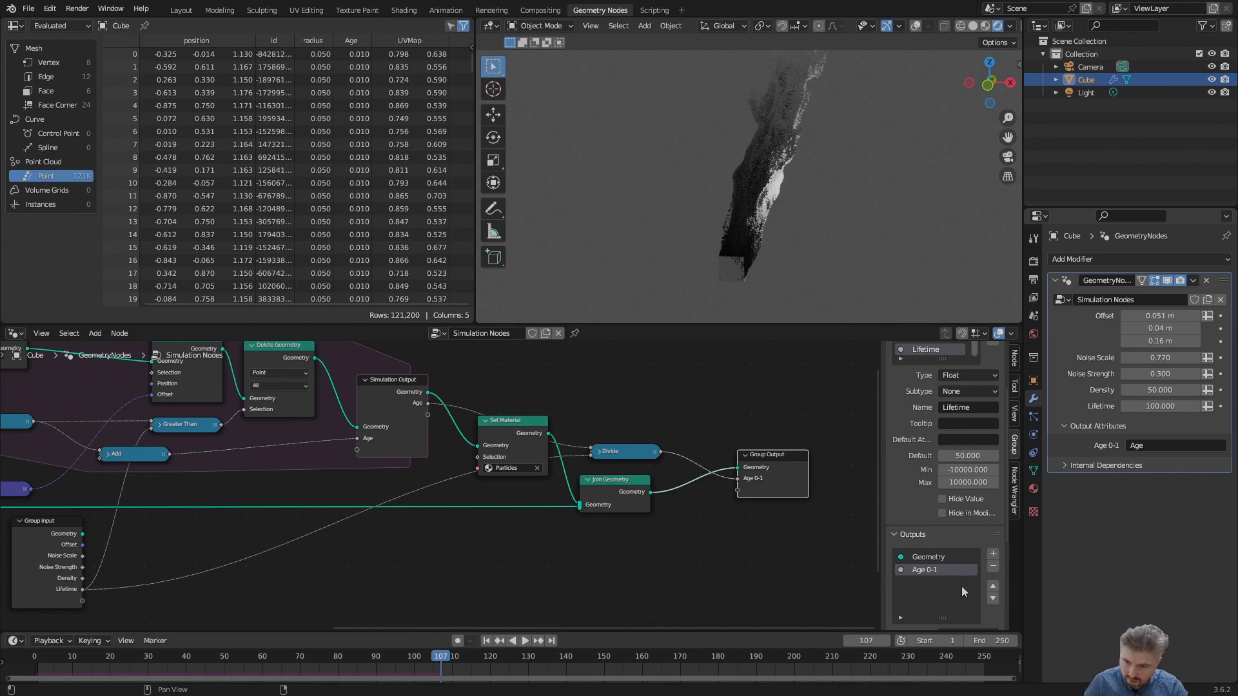
scroll(961, 586, "down", 5)
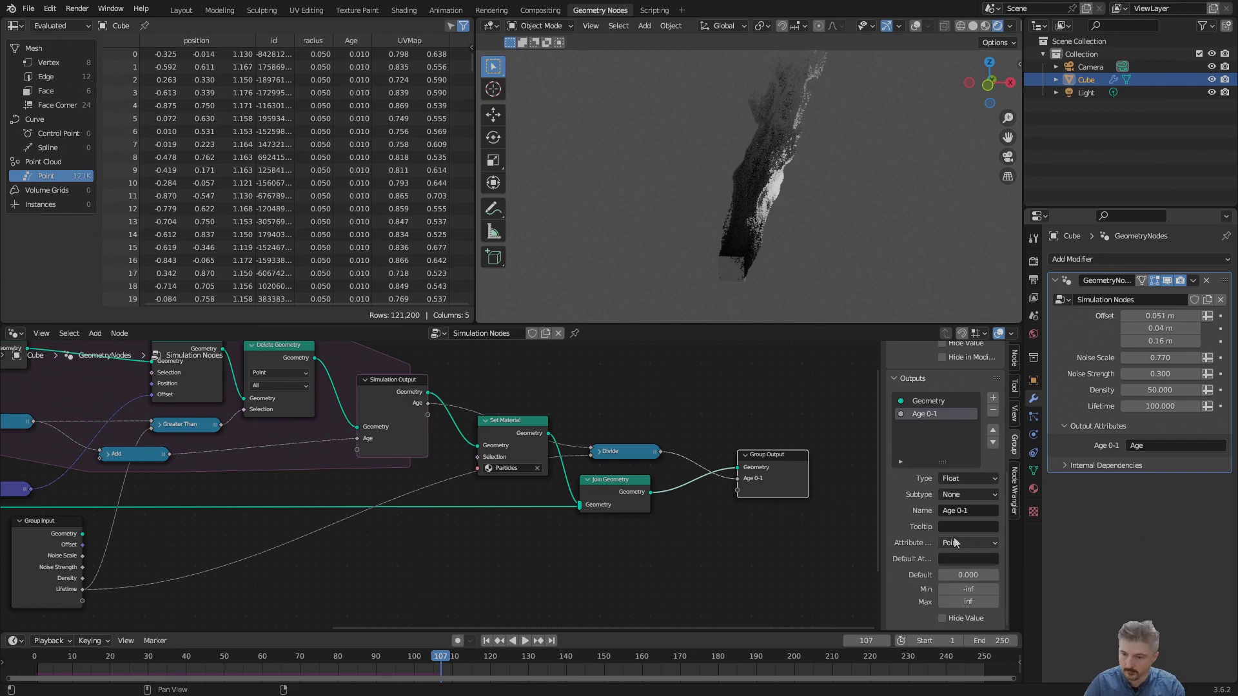
left_click(955, 560)
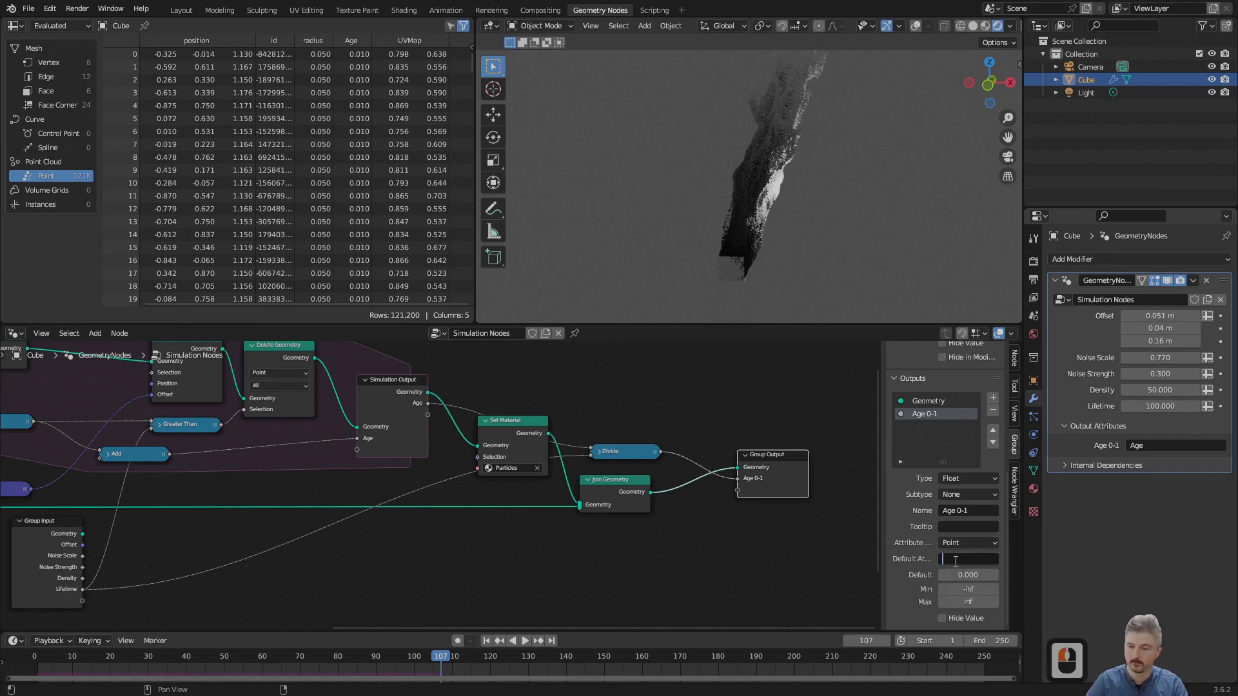
type("Age")
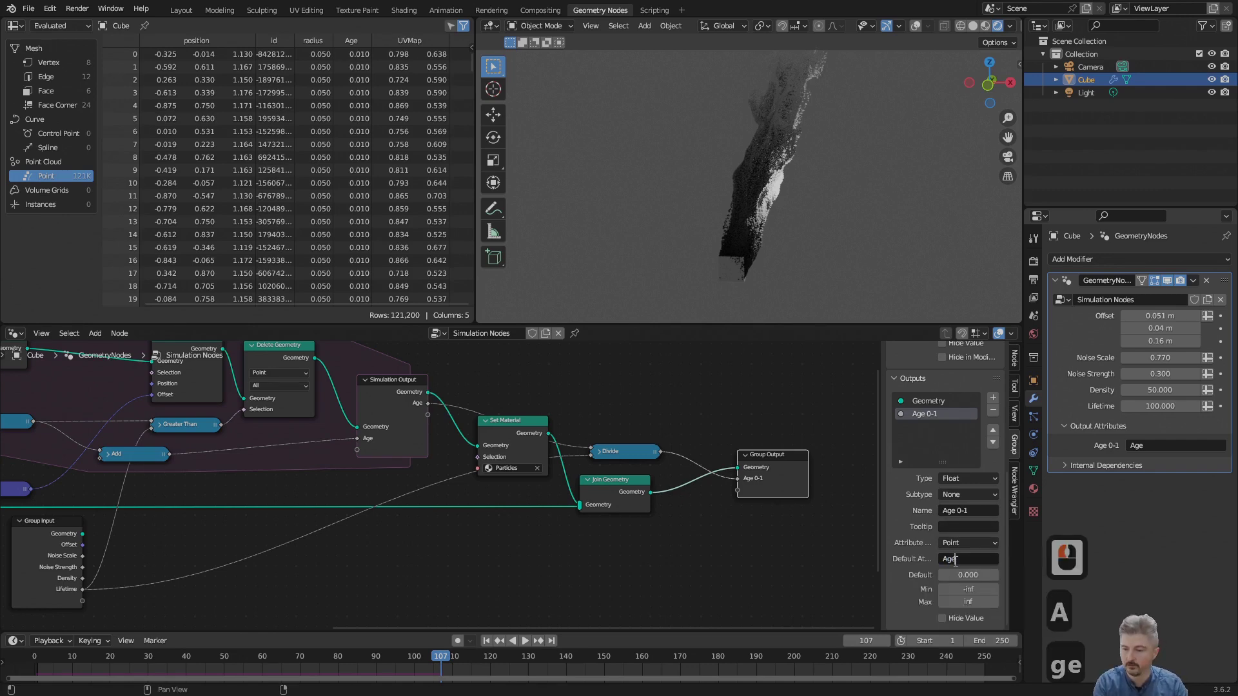
key("Return")
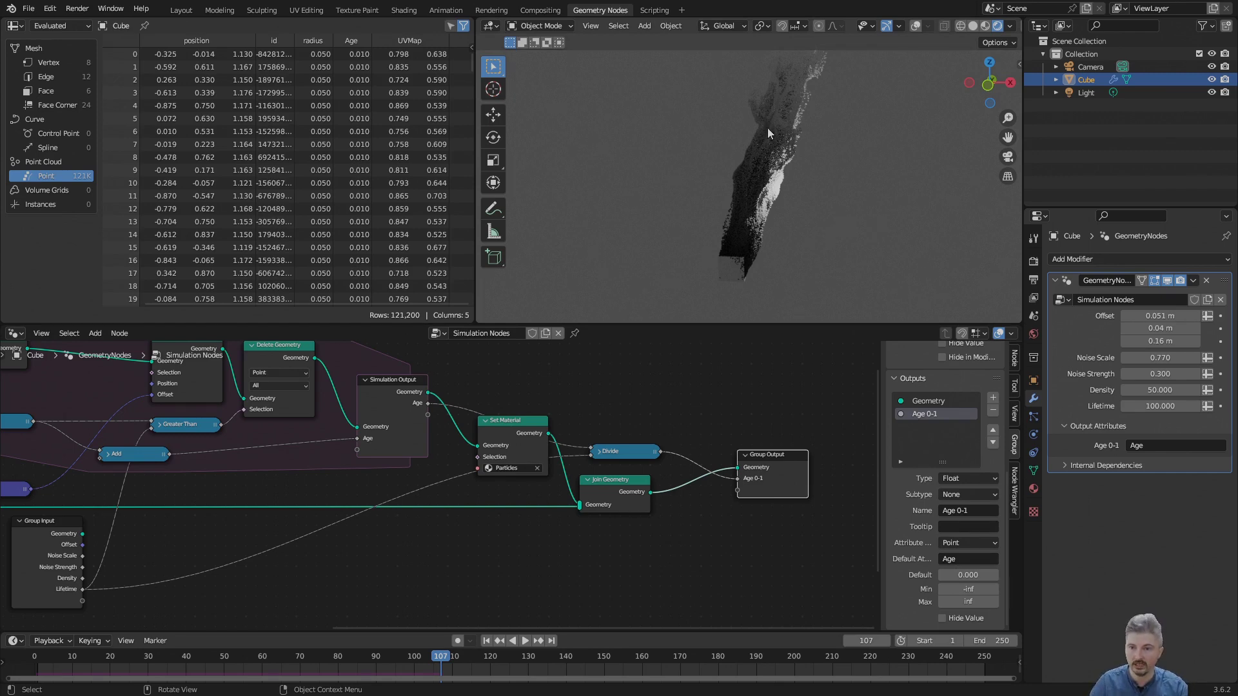
Step: In the Shading workspace, insert a Color Ramp between the Attribute Fac and Base Color
left_click(407, 11)
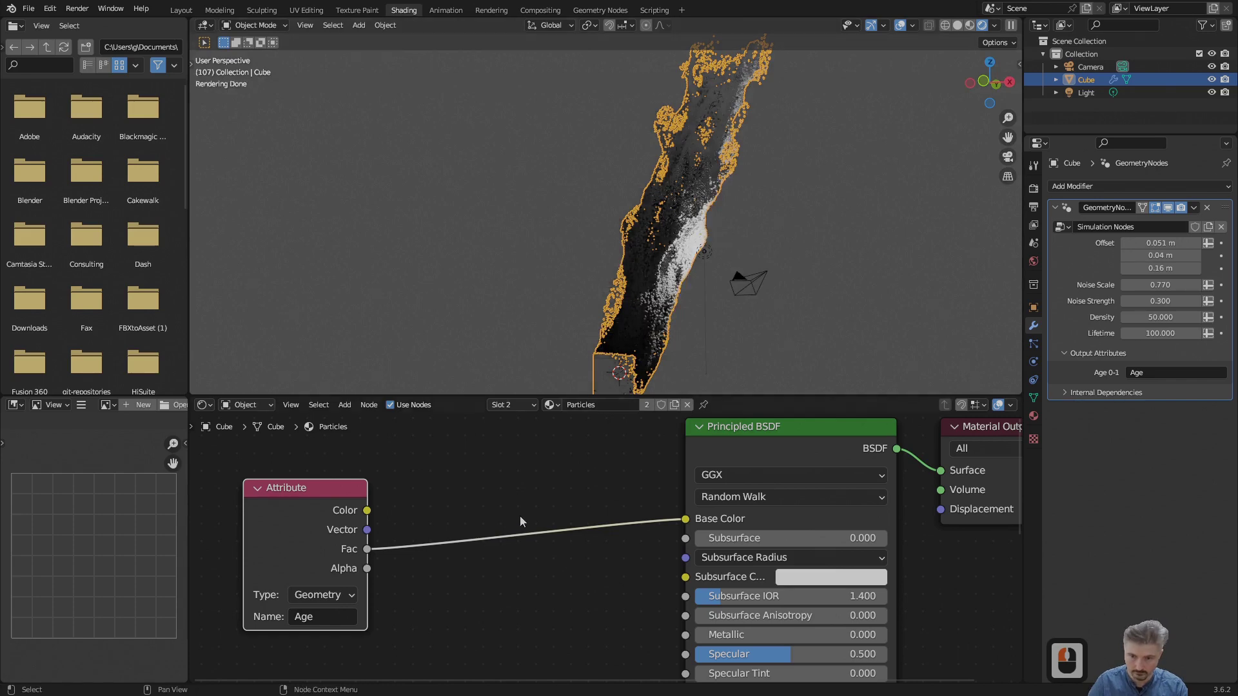
scroll(520, 515, "down", 2)
left_click_drag(439, 493, 347, 492)
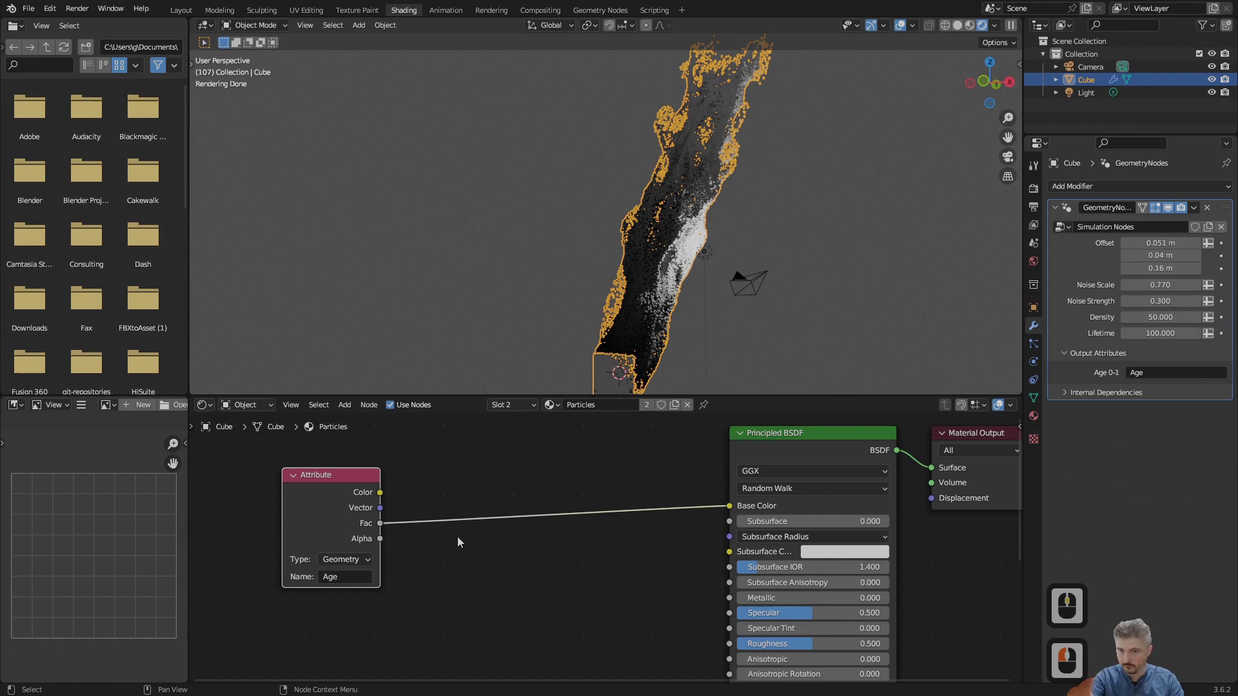
key("shift+a")
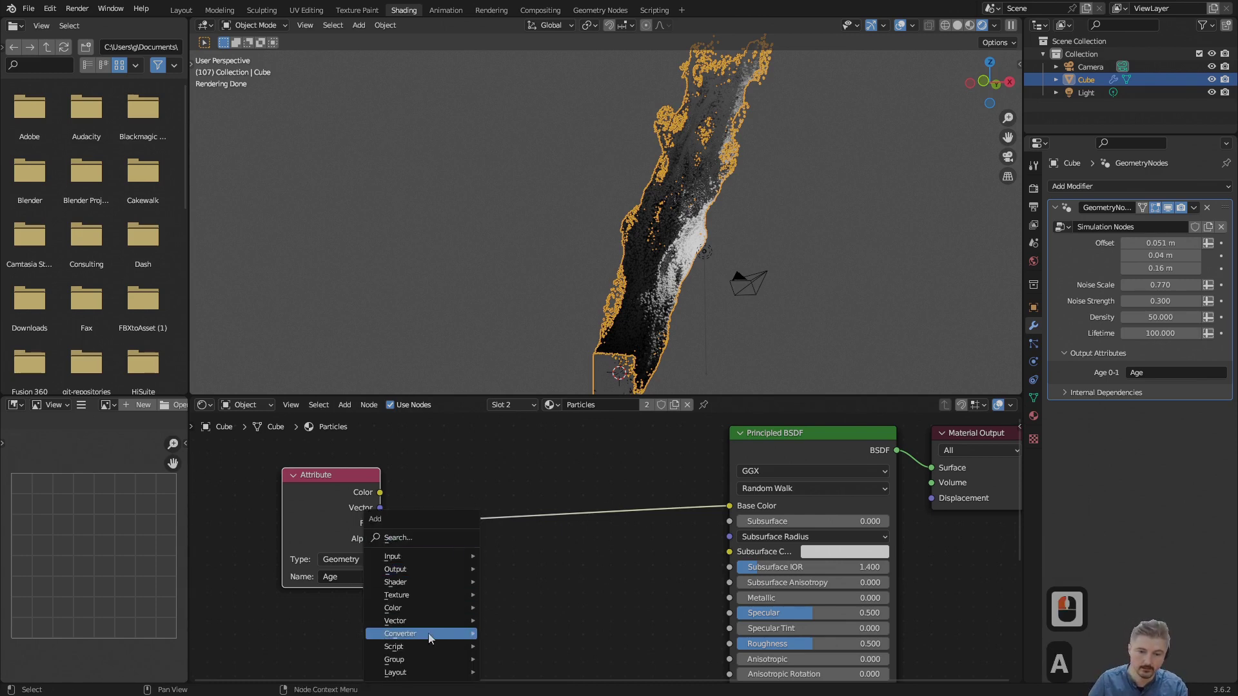
mouse_move(428, 637)
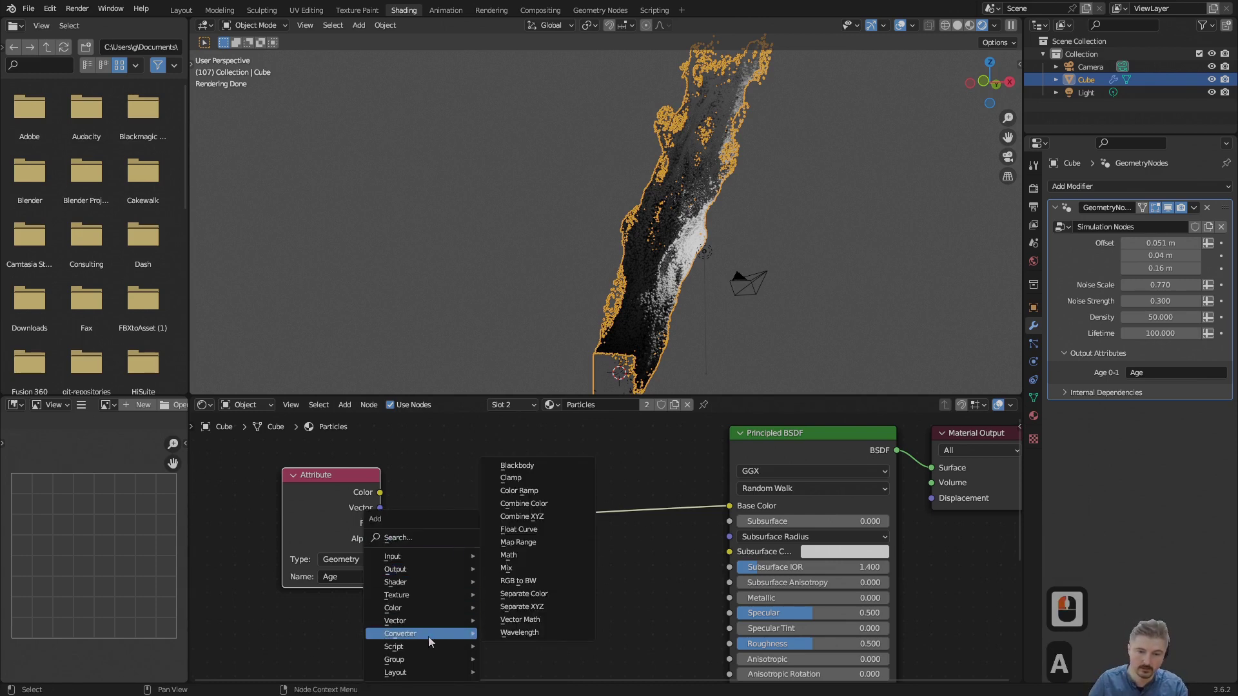
left_click(524, 492)
left_click(468, 447)
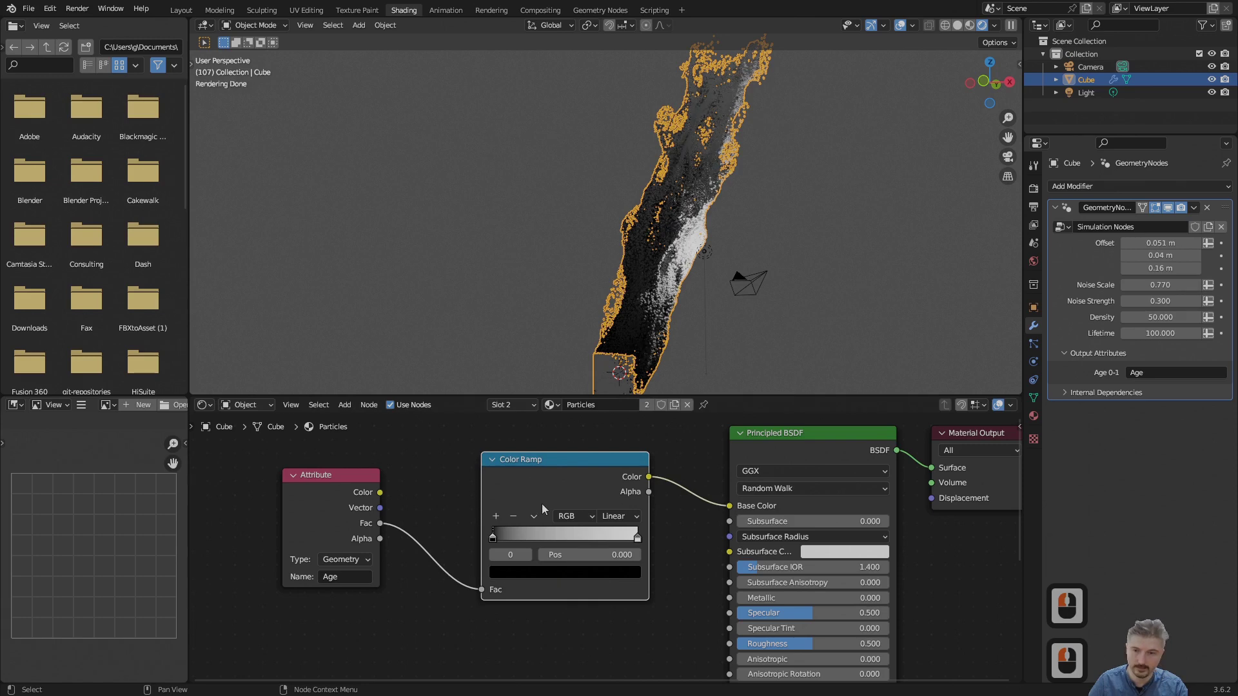
Step: Colour the ramp's left stop warm tan and add a red middle stop
left_click(496, 541)
left_click(532, 570)
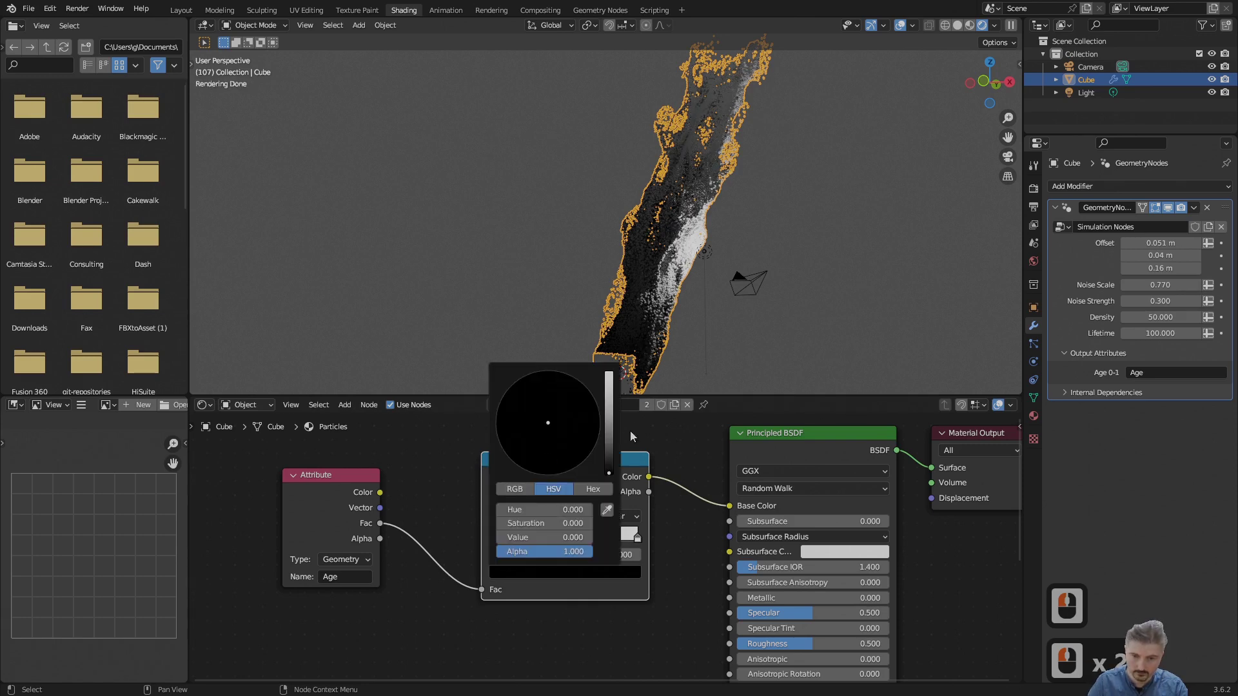
left_click_drag(610, 432, 608, 373)
left_click(533, 440)
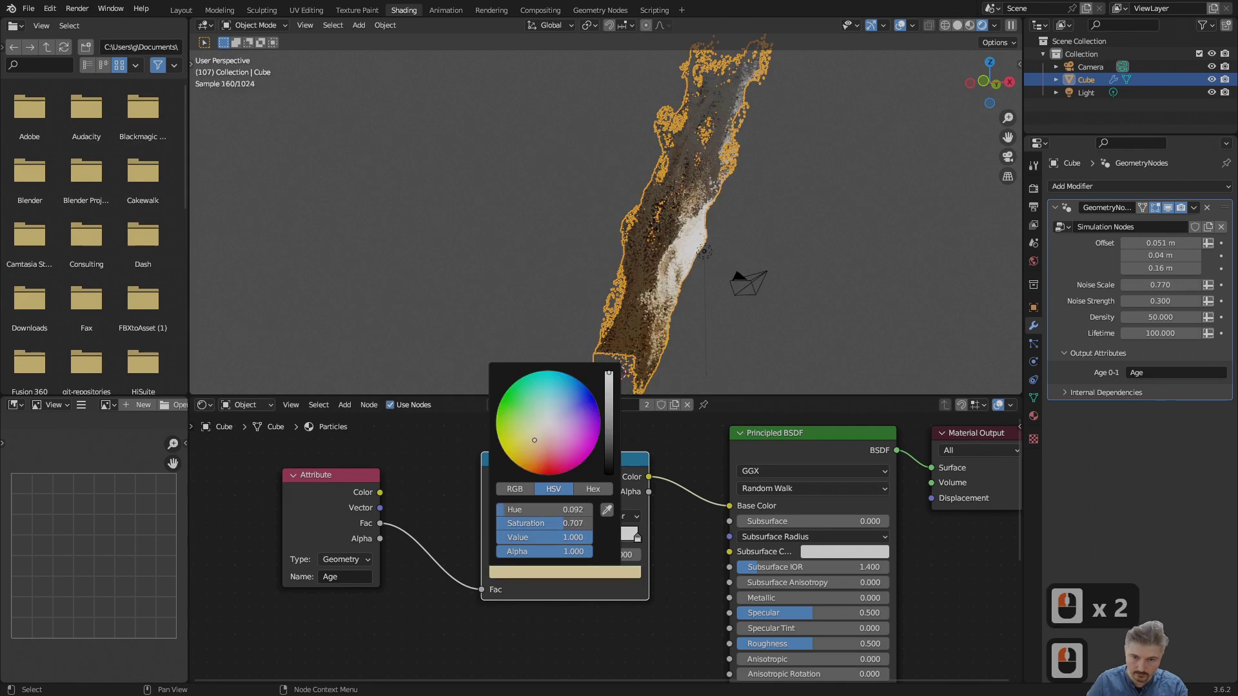
left_click(531, 441)
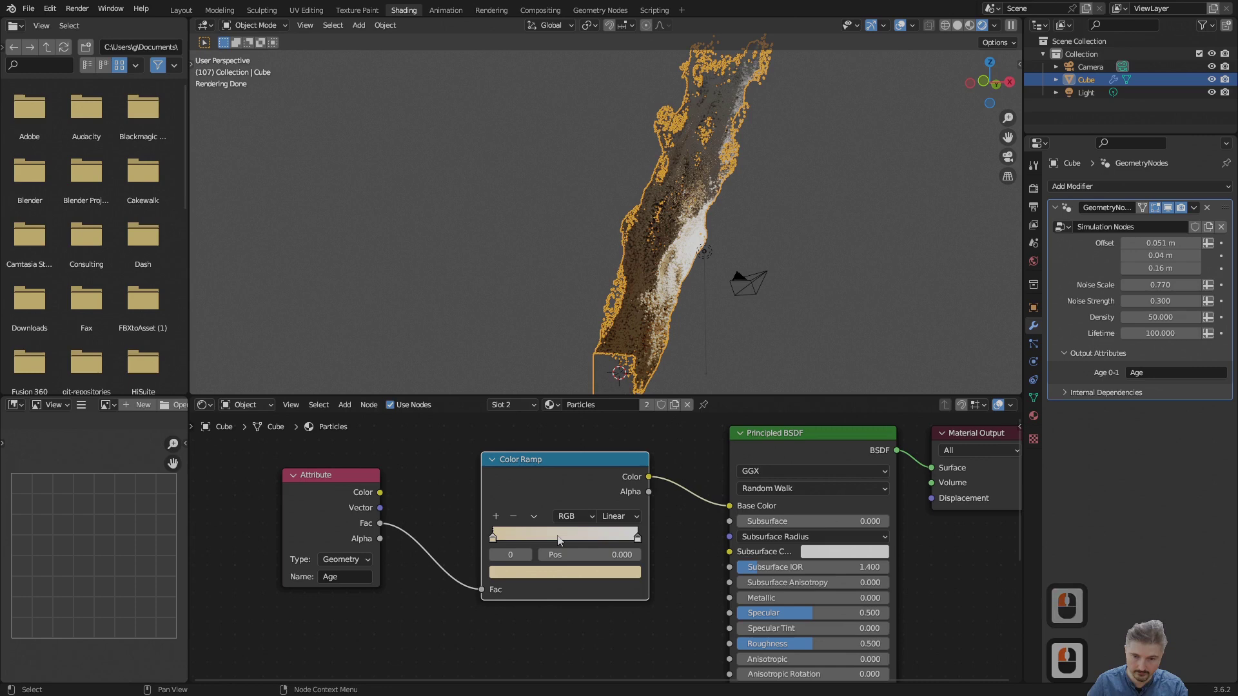
left_click(497, 517)
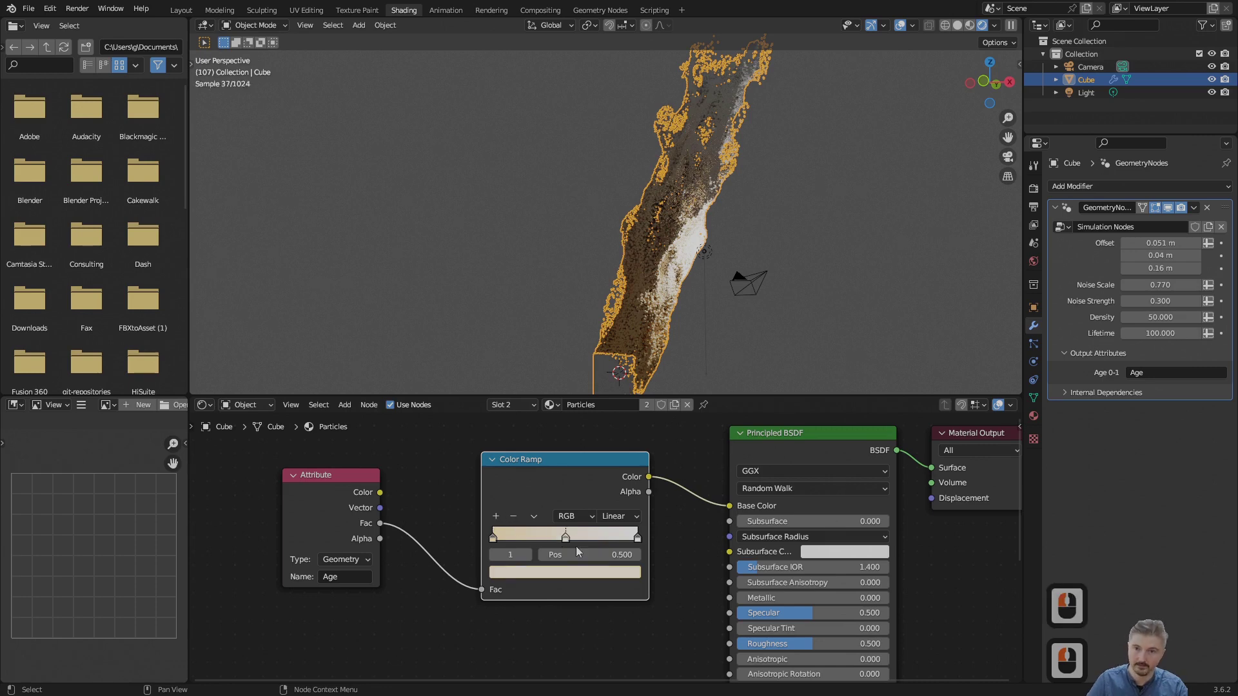
left_click(569, 572)
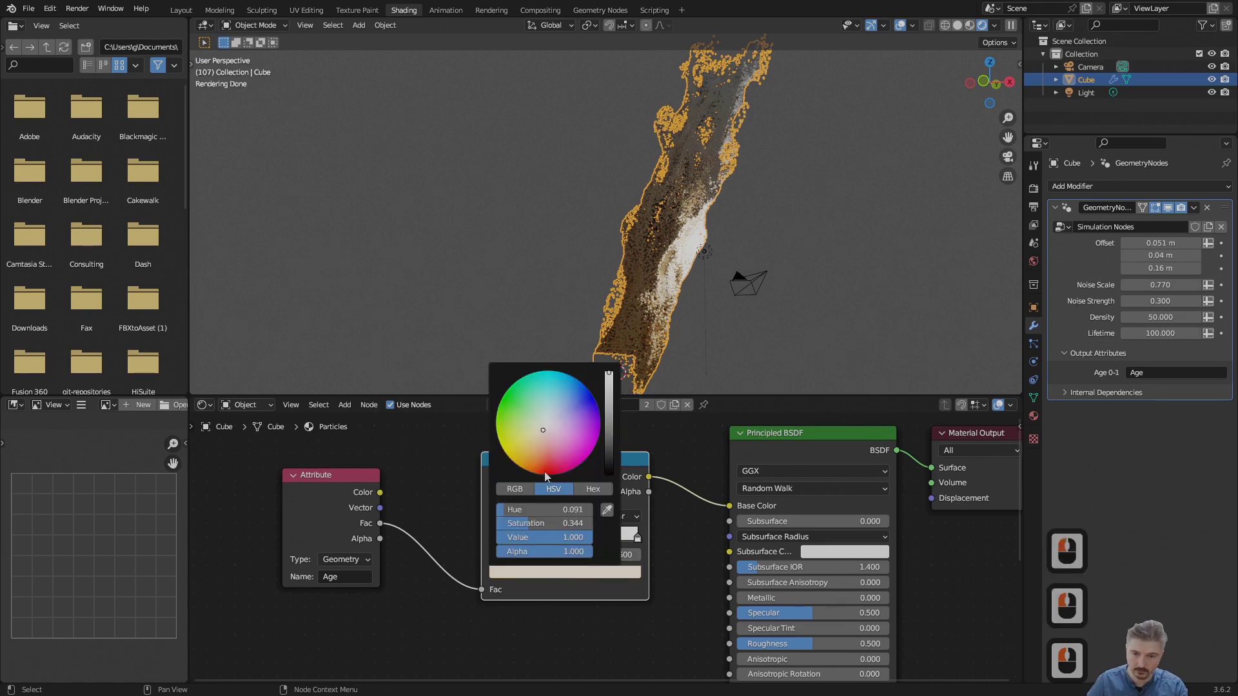
left_click(545, 470)
left_click(546, 470)
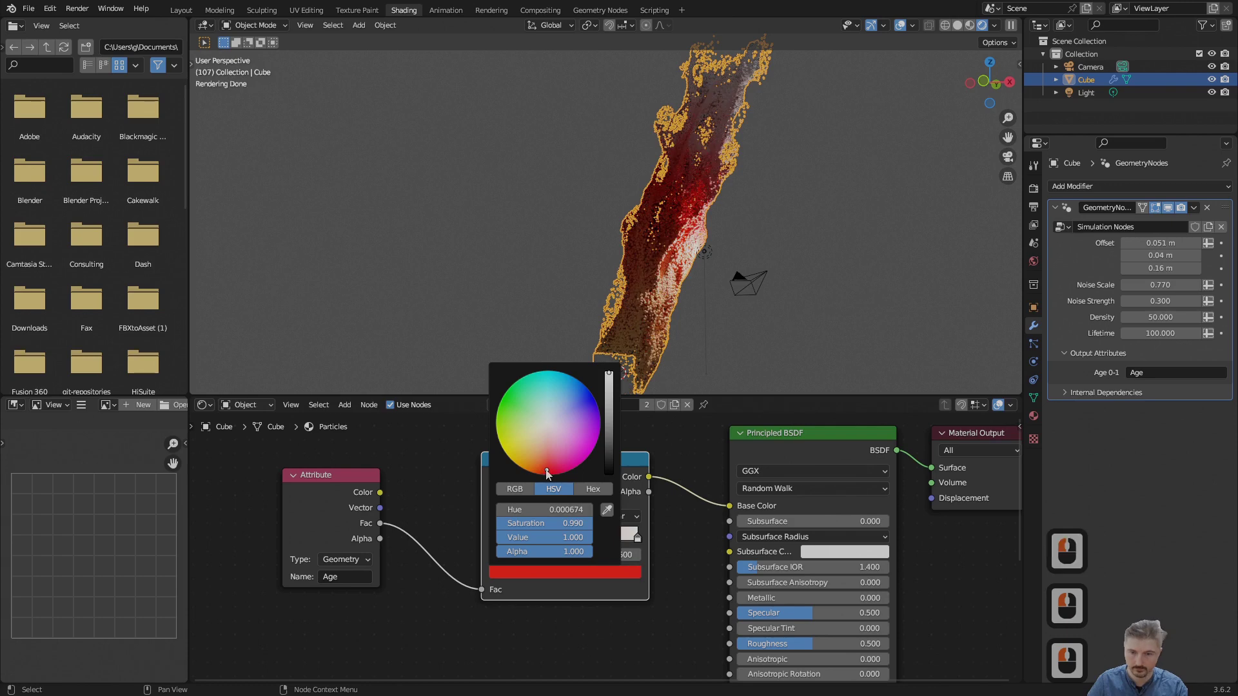
Step: Make the right stop black, use Ease interpolation, and move the red stop to 0.677
left_click(637, 539)
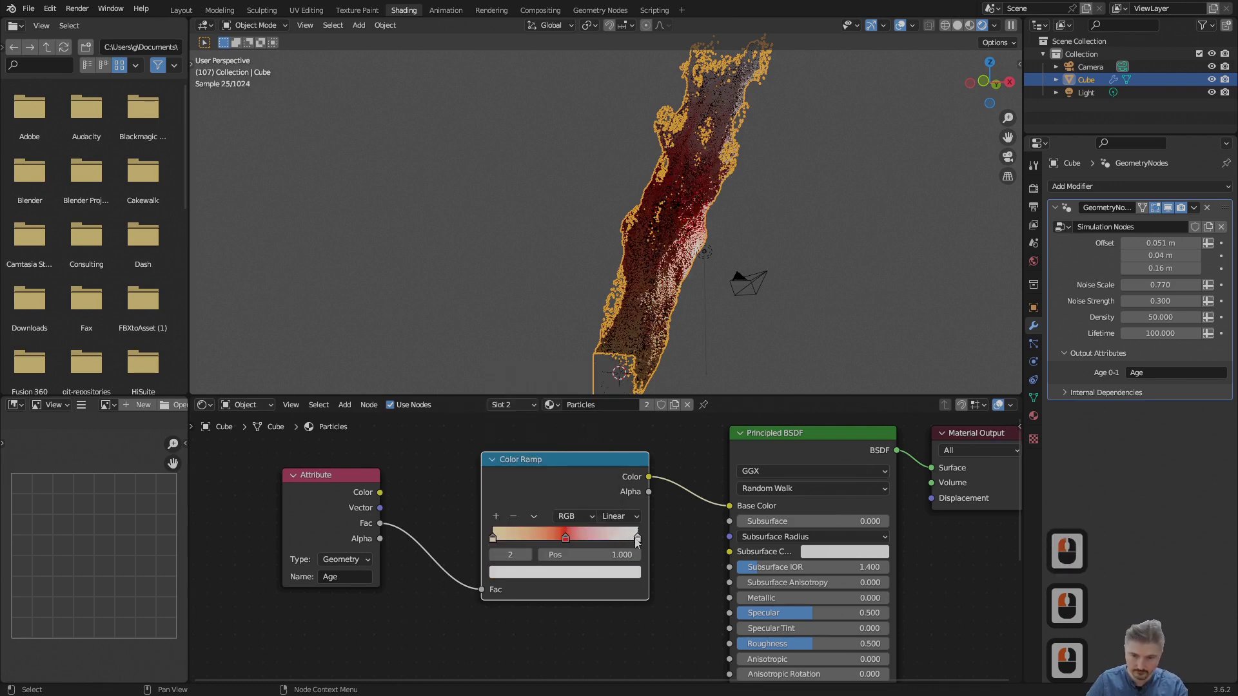
left_click(580, 573)
left_click(609, 470)
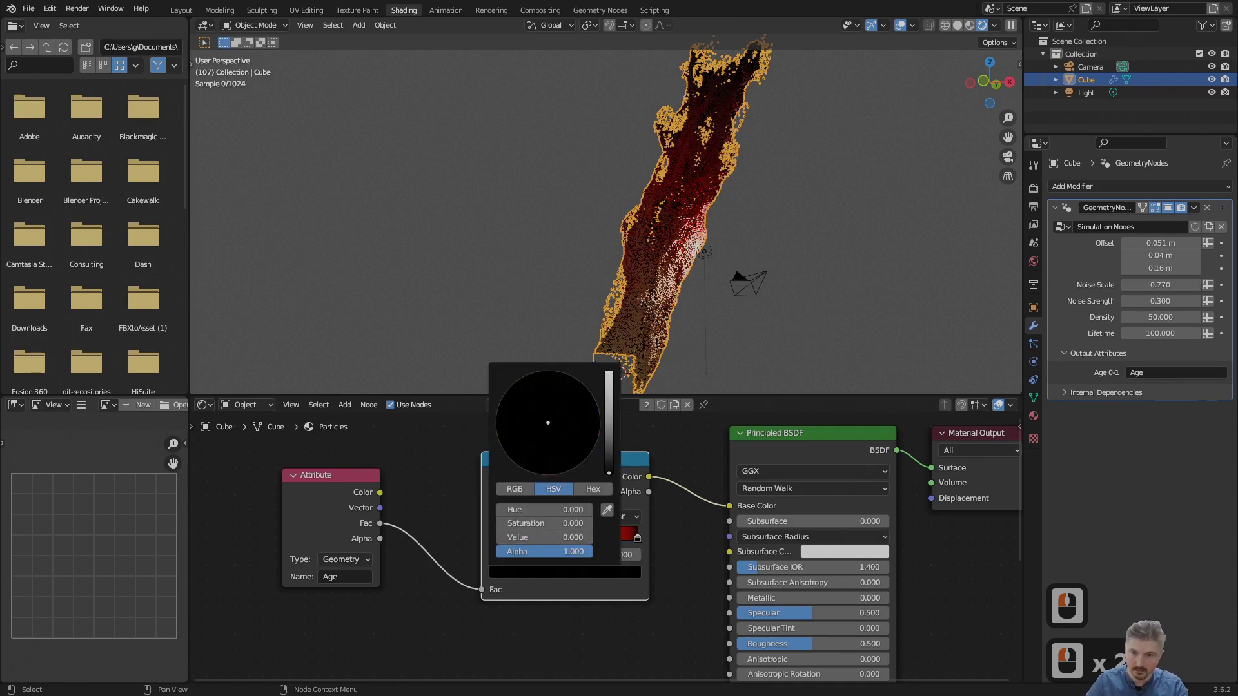
left_click(625, 520)
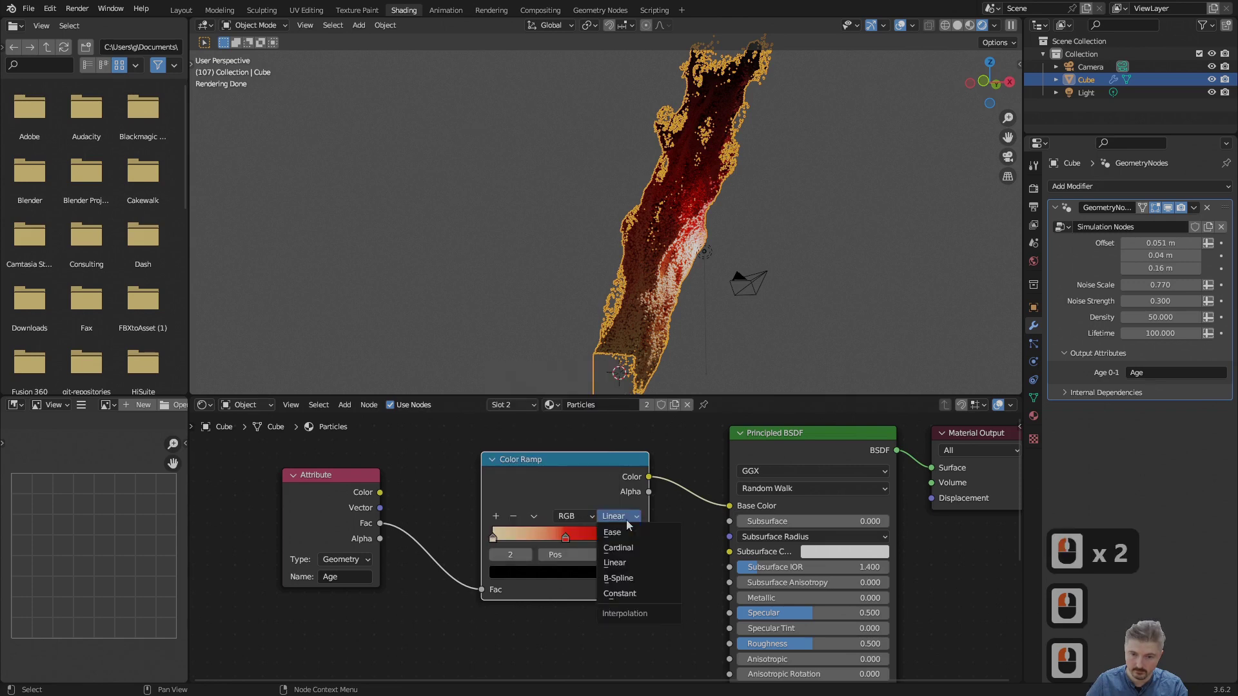
left_click(620, 535)
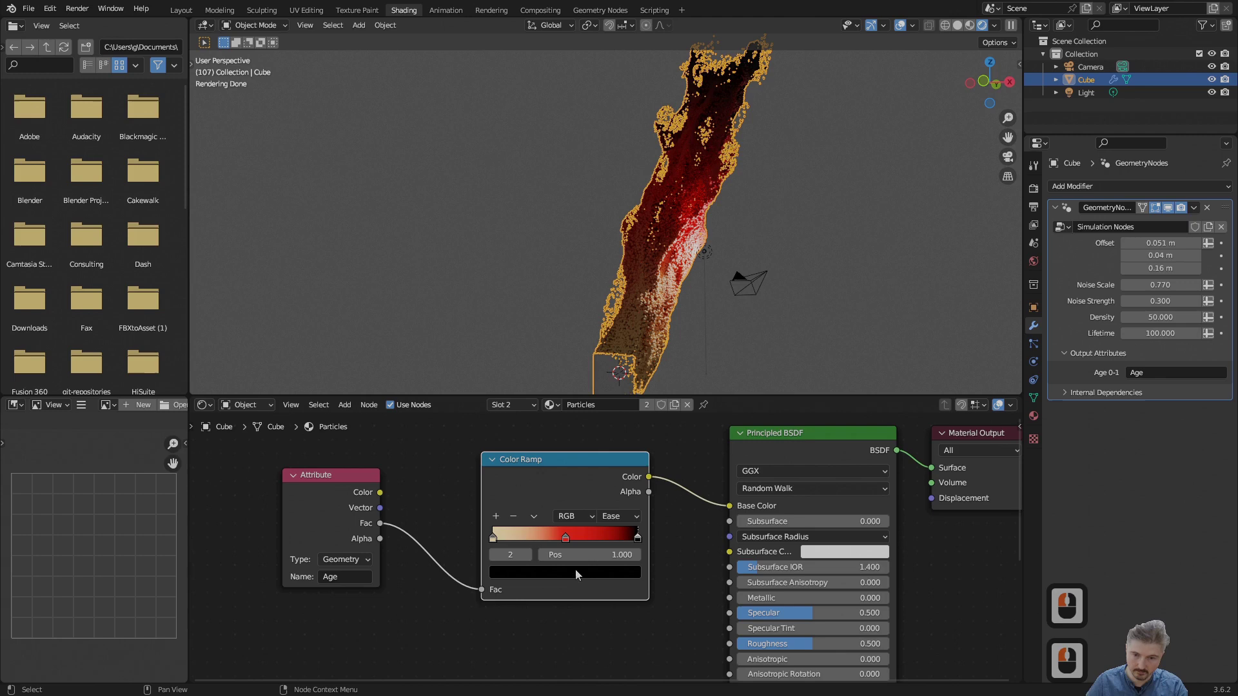
left_click_drag(565, 535, 591, 535)
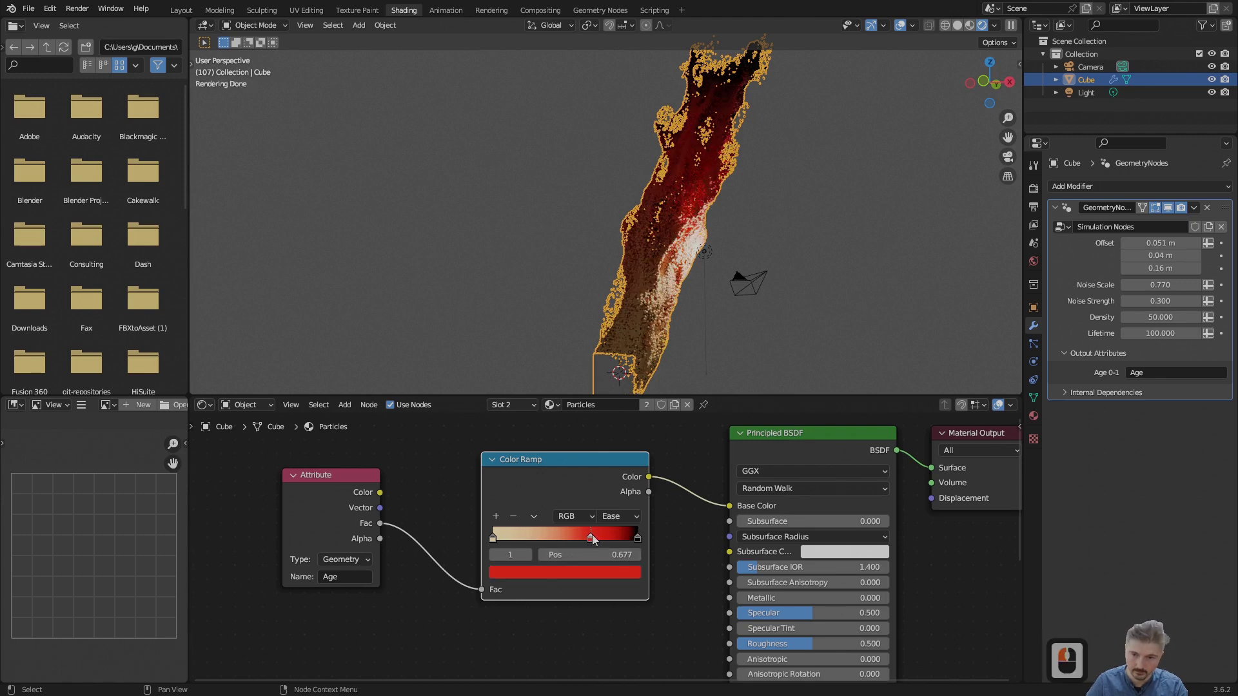
Step: Hide the viewport overlays to view the whole plume, and select the ramp's beige start stop
scroll(724, 298, "down", 2)
middle_click_drag(704, 277, 805, 250, "shift")
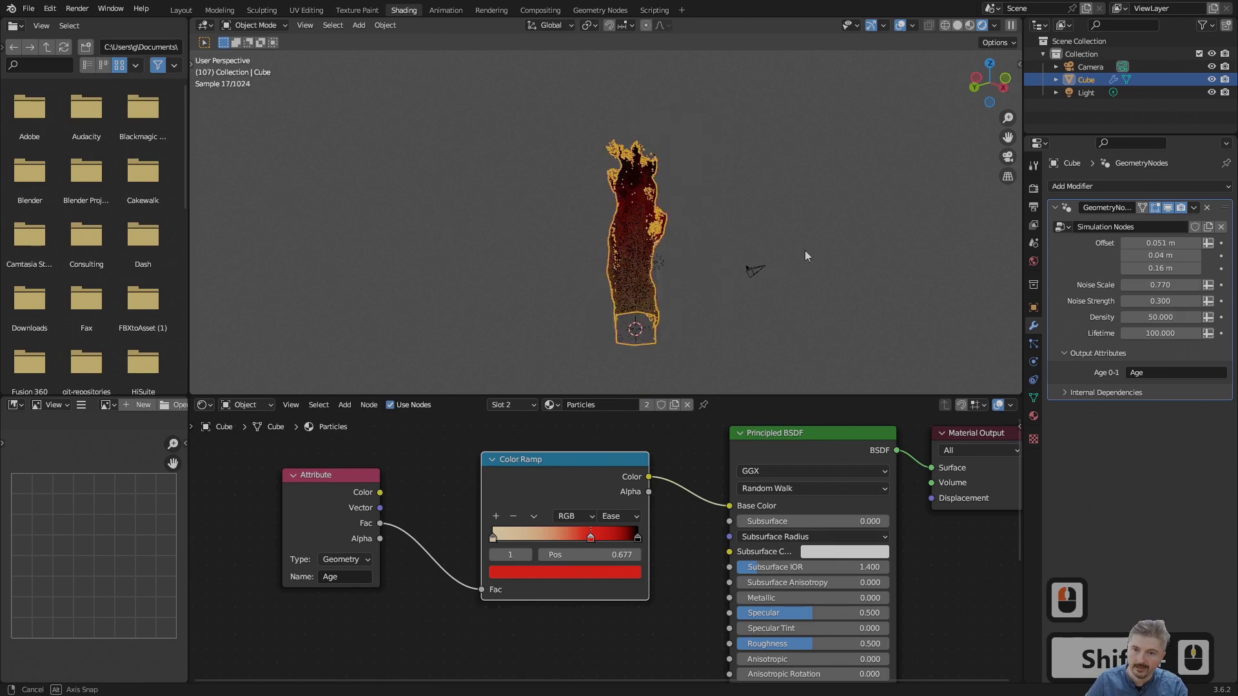
scroll(649, 280, "up", 2)
middle_click_drag(648, 280, 894, 71, "shift")
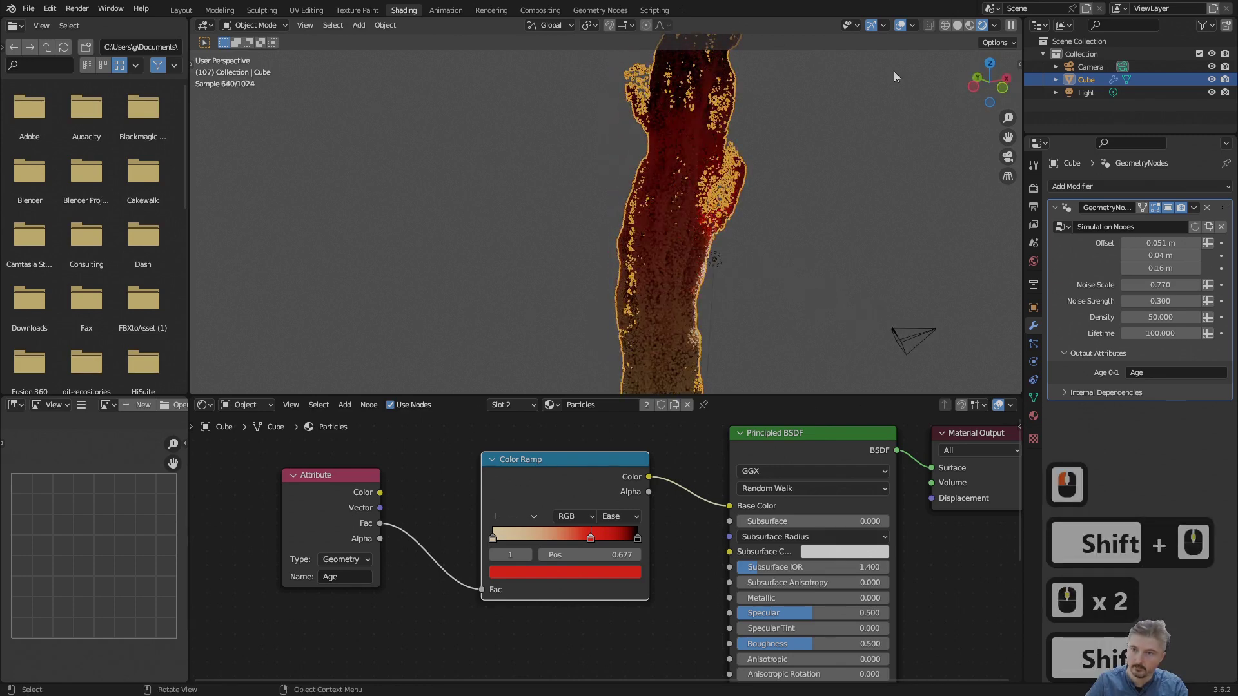
left_click(900, 25)
scroll(715, 264, "down", 2)
middle_click_drag(716, 264, 633, 242)
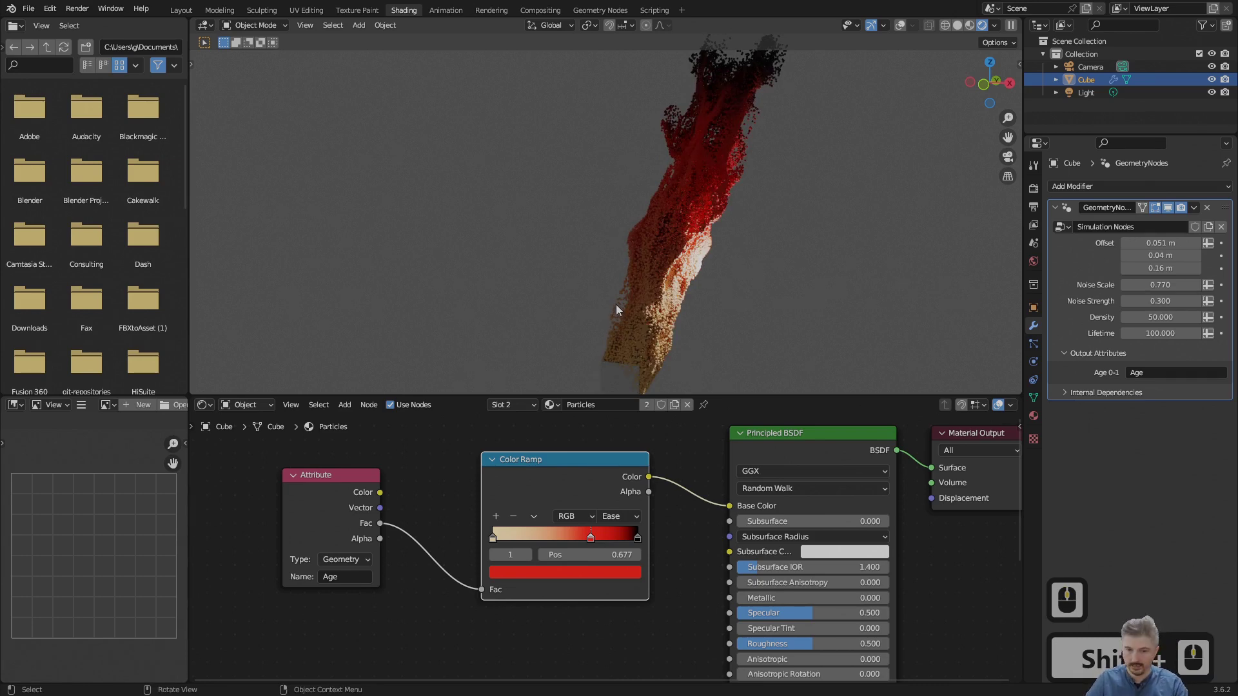
left_click(491, 538)
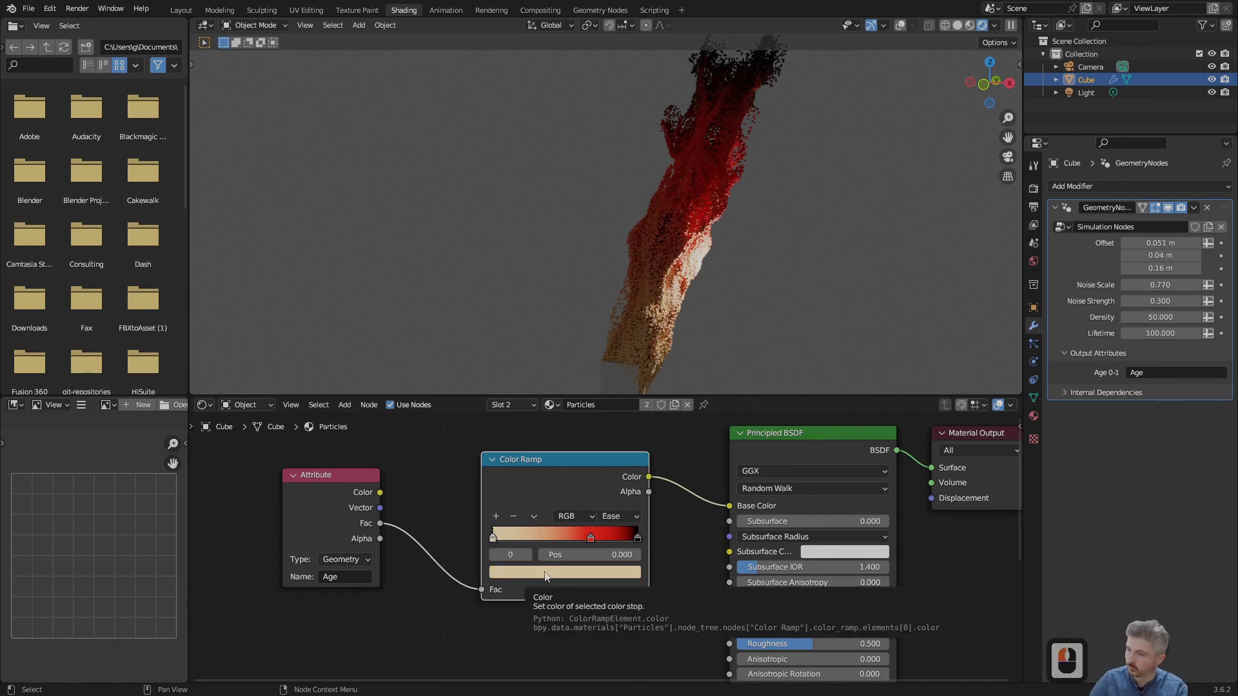
Step: Set the beige start stop's colour value to 2
left_click(511, 573)
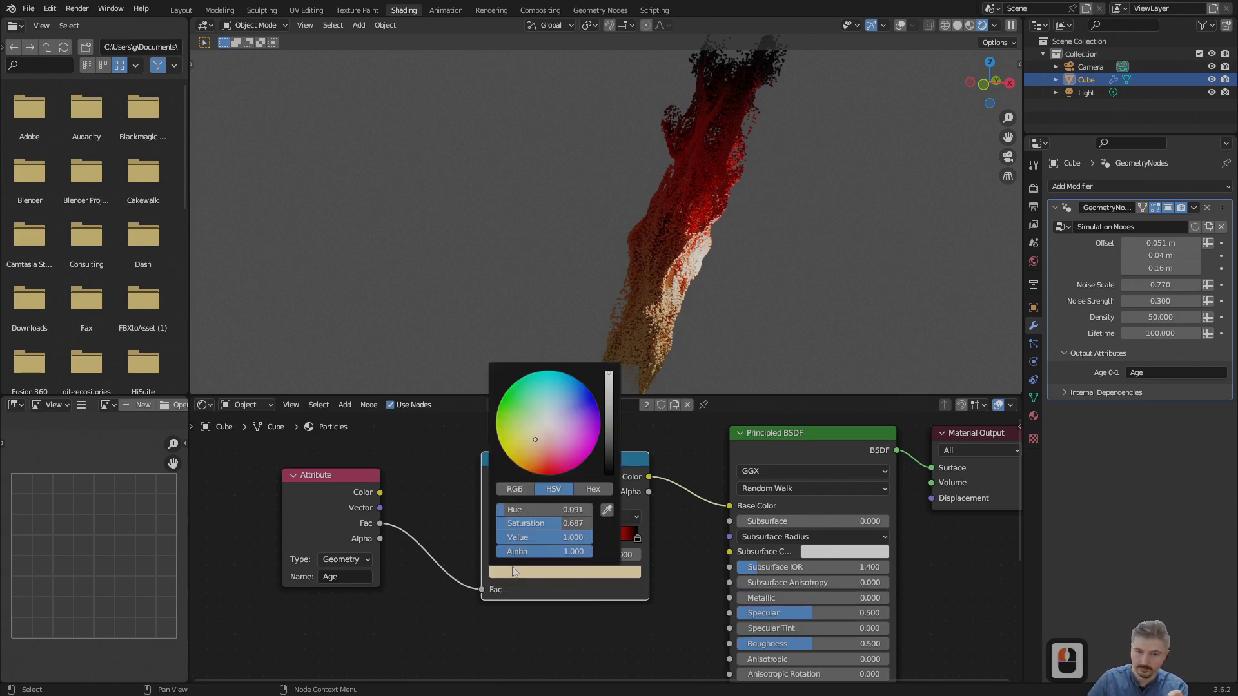
left_click(557, 537)
type("2")
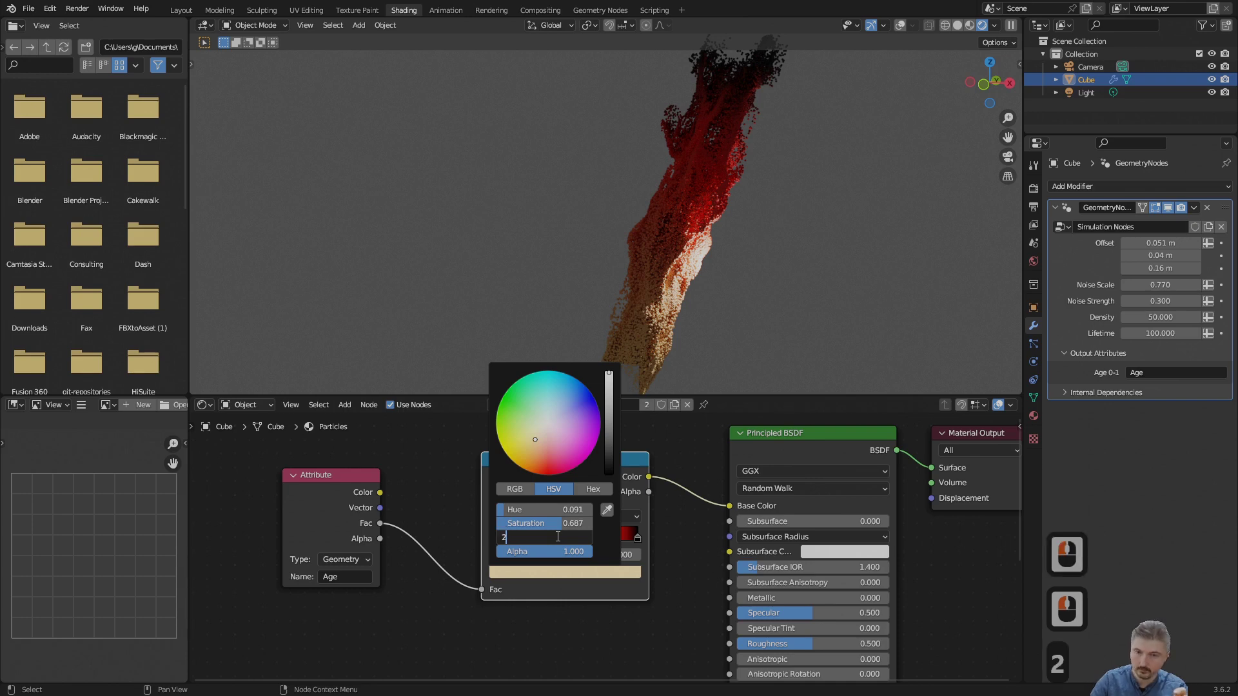
key("Return")
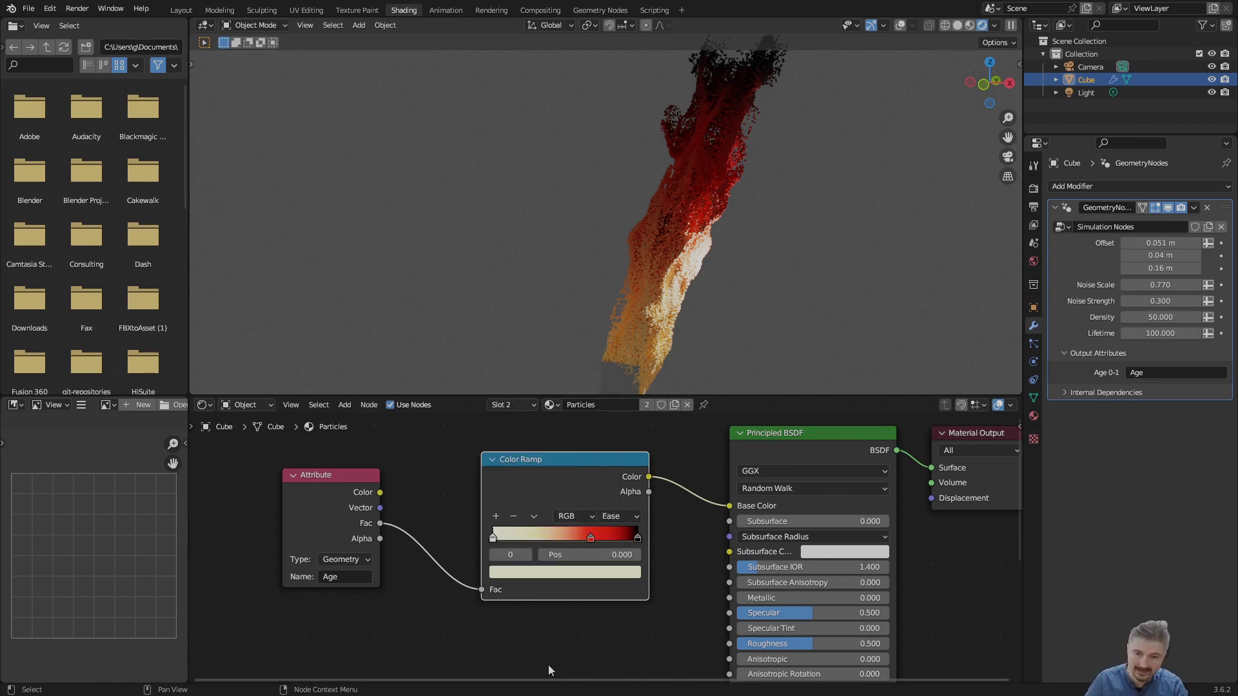
Step: Set the red middle stop's colour value to 1.75
left_click(590, 538)
left_click(579, 570)
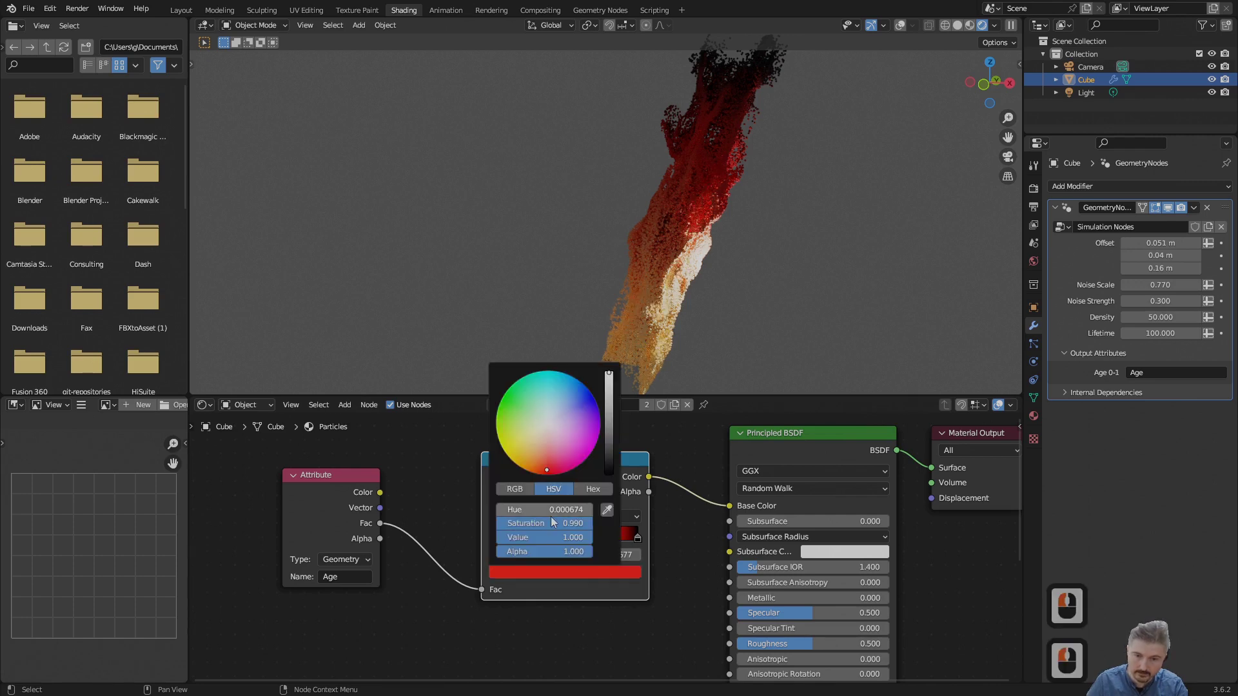
double_click(550, 536)
type("1.75")
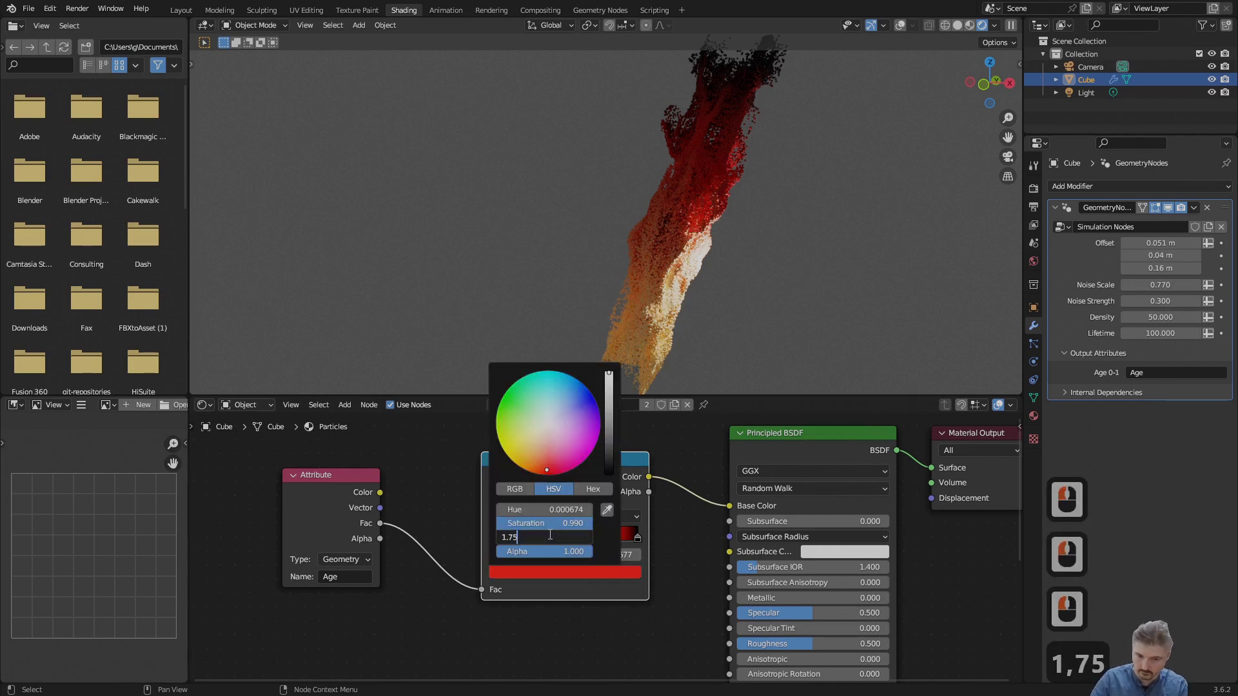
key("Return")
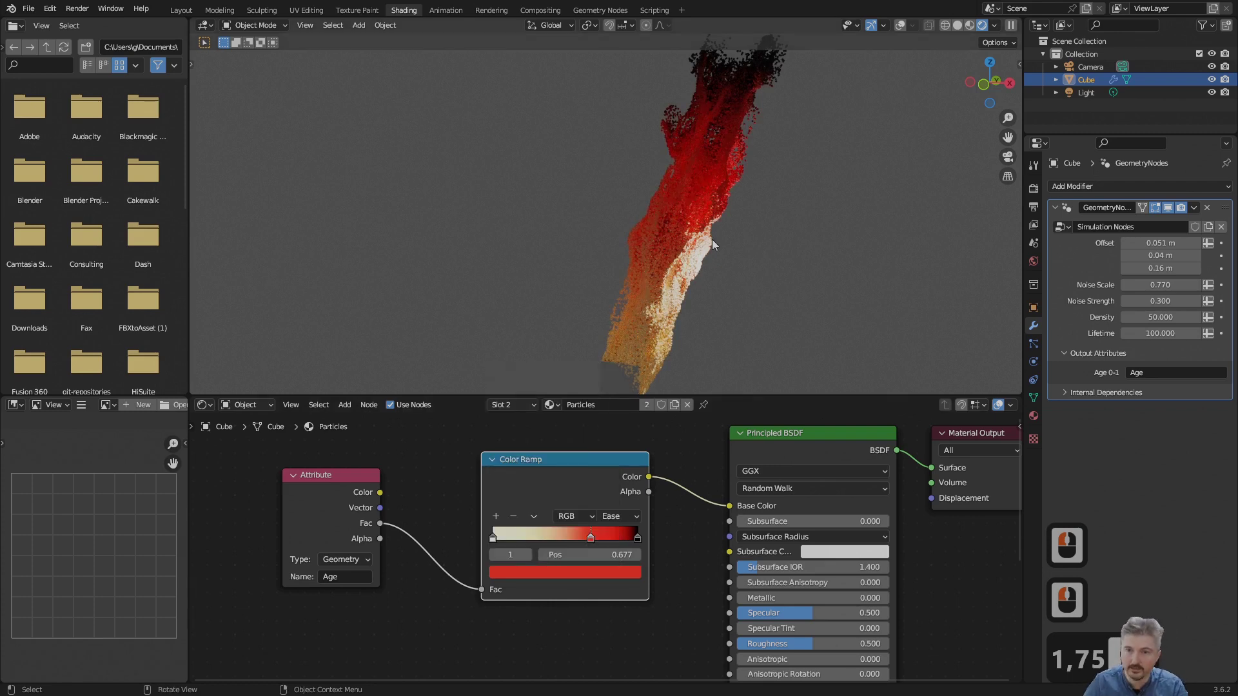
Step: Move the Attribute node lower and link its Age Fac output to the Principled BSDF Alpha
middle_click_drag(730, 304, 550, 347)
scroll(675, 303, "up", 3)
scroll(549, 347, "up", 2)
scroll(483, 537, "down", 4)
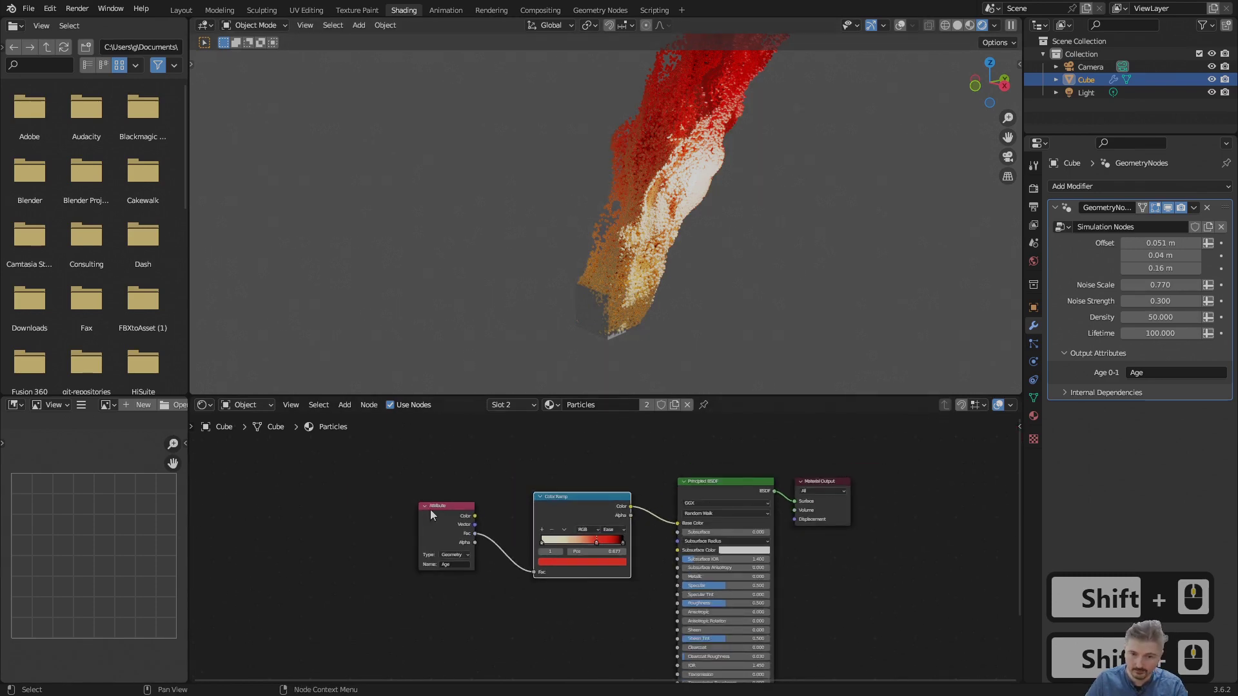
left_click(431, 511)
key("g")
left_click(445, 618)
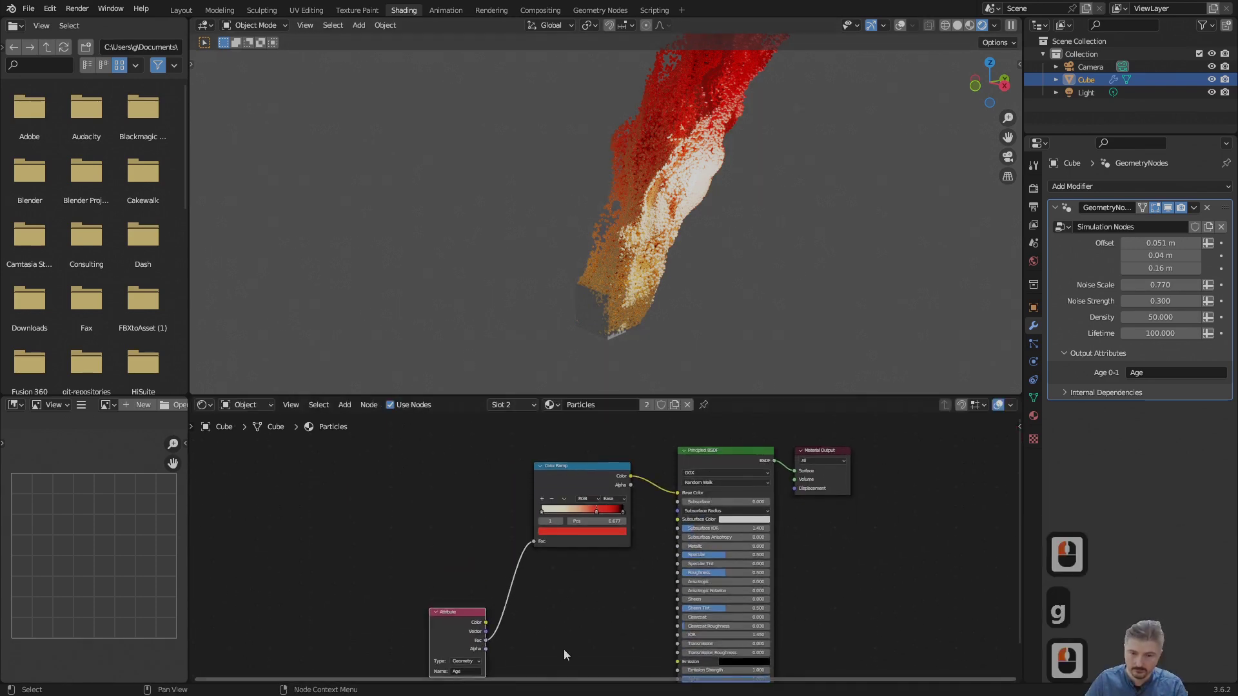
middle_click_drag(564, 649, 588, 542)
scroll(586, 544, "up", 3)
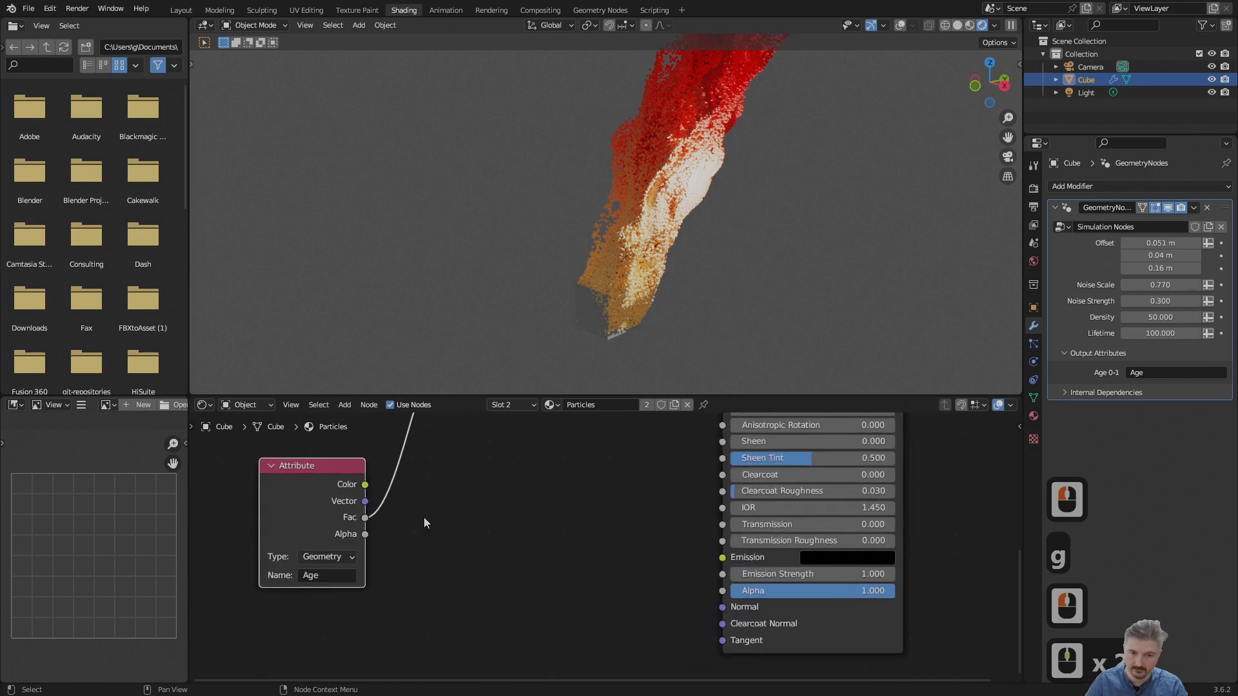
left_click_drag(366, 517, 722, 594)
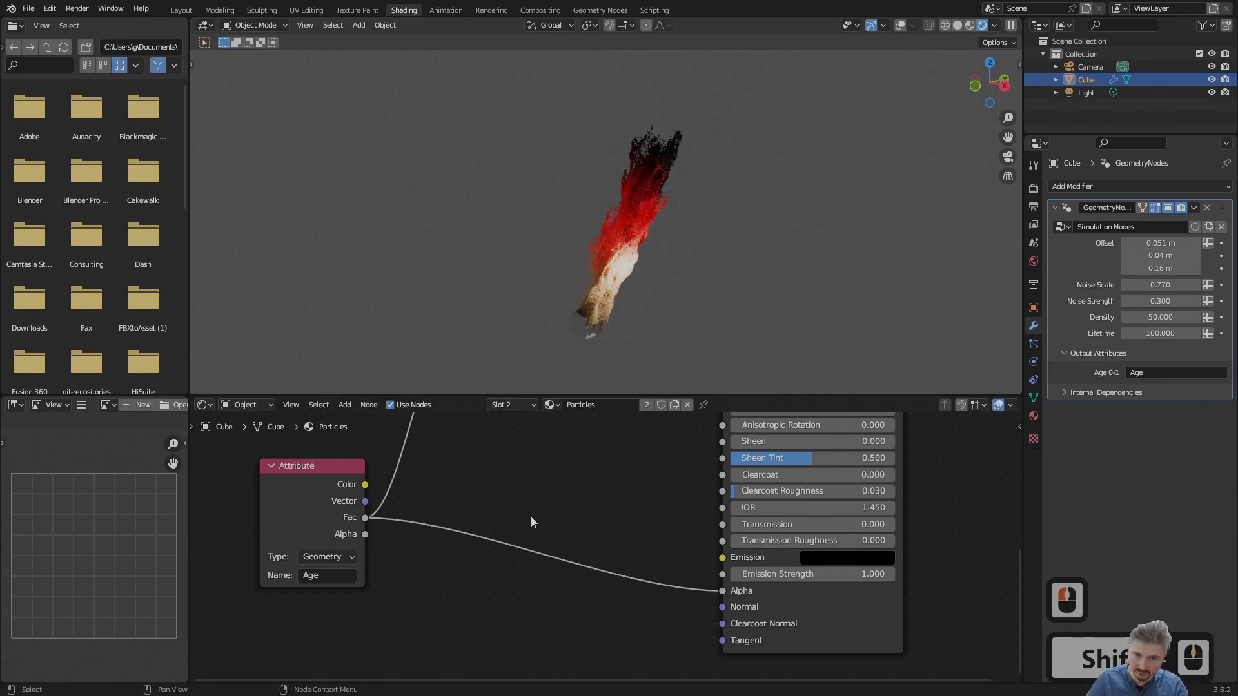
Step: Insert a Color Ramp node into the Age Fac to Alpha link
key("shift+a")
mouse_move(489, 570)
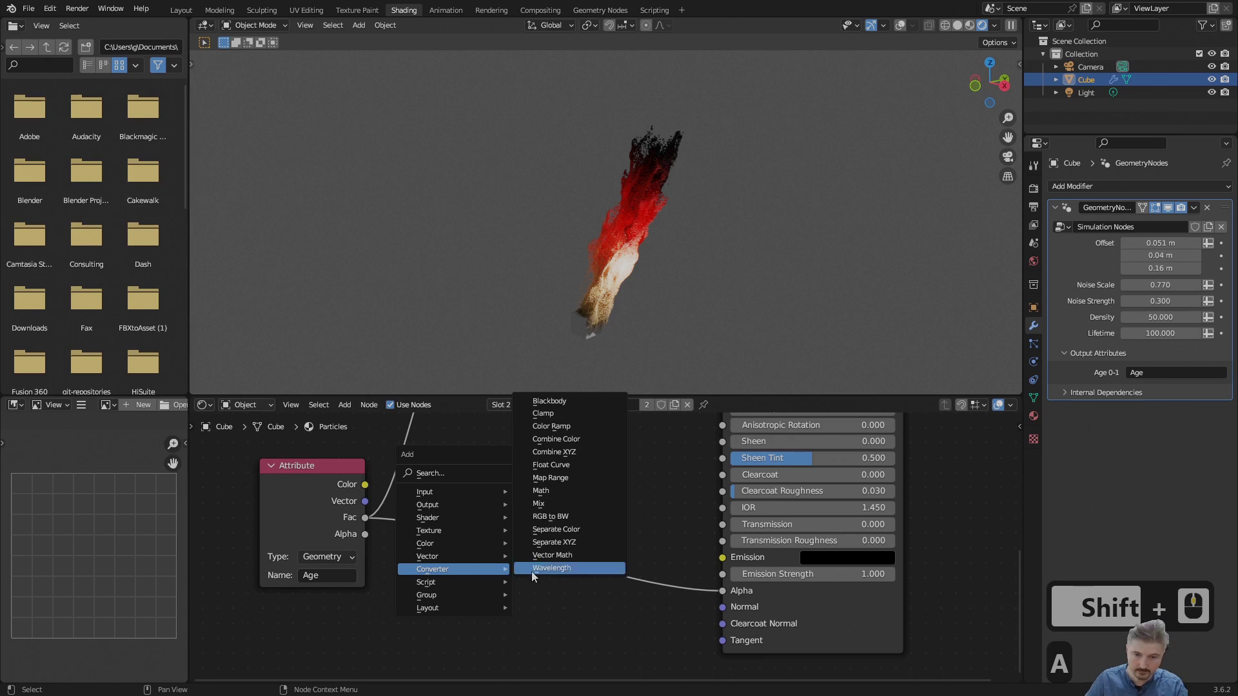
left_click(553, 426)
left_click(445, 483)
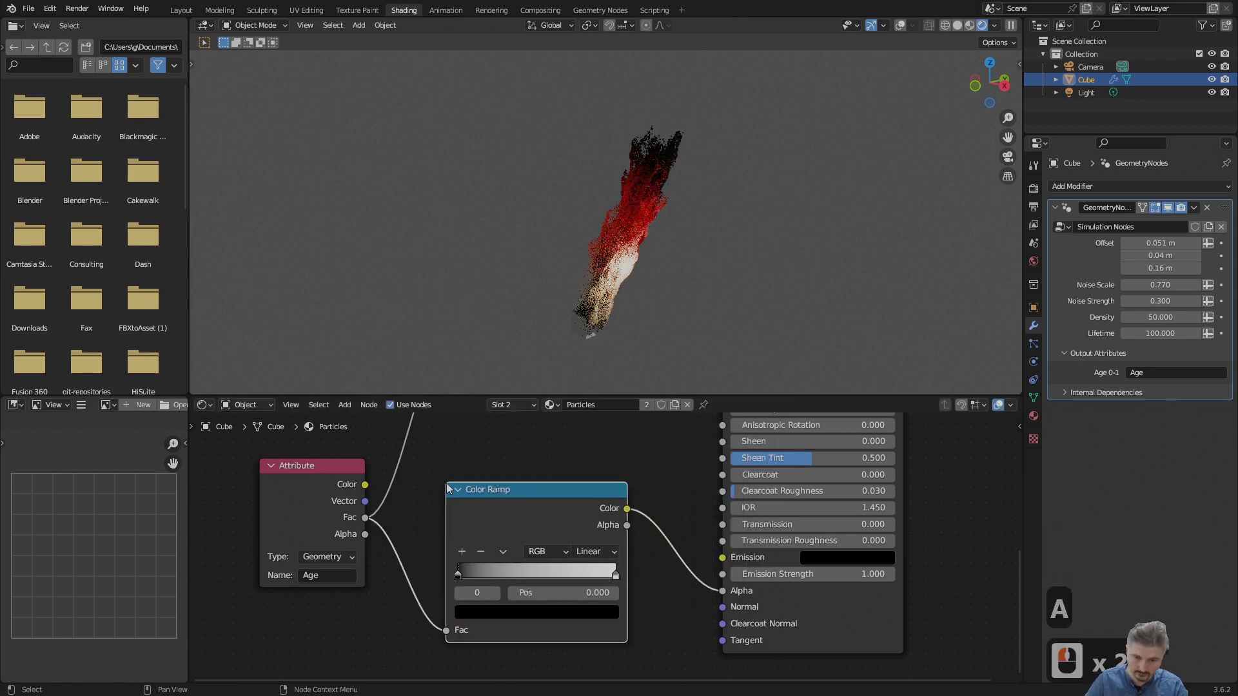
left_click(457, 575)
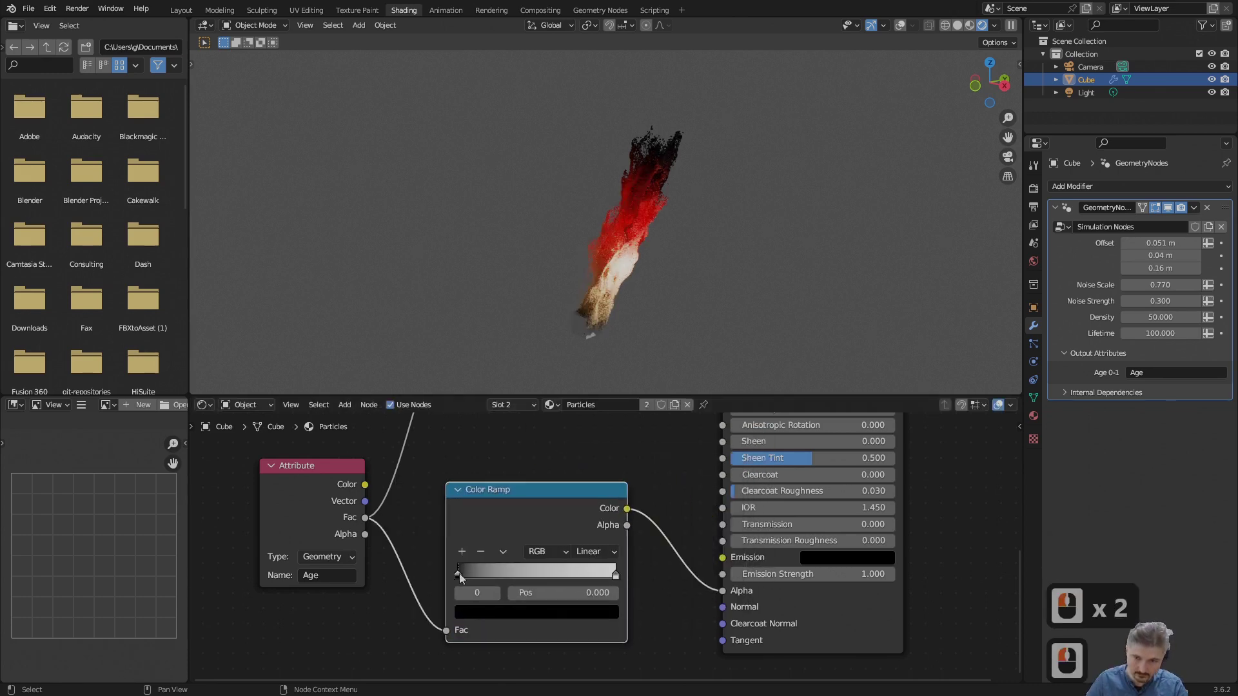
Step: Raise the new ramp's left stop brightness slightly and inspect the plume
left_click(492, 613)
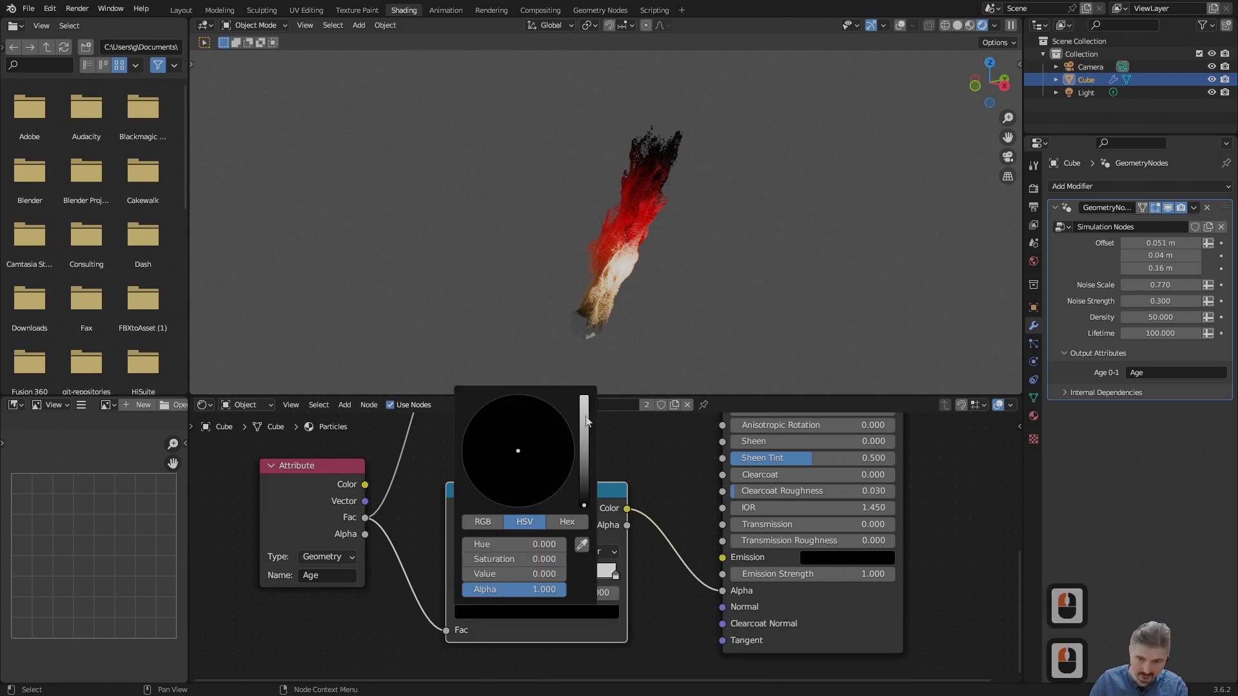
left_click(584, 466)
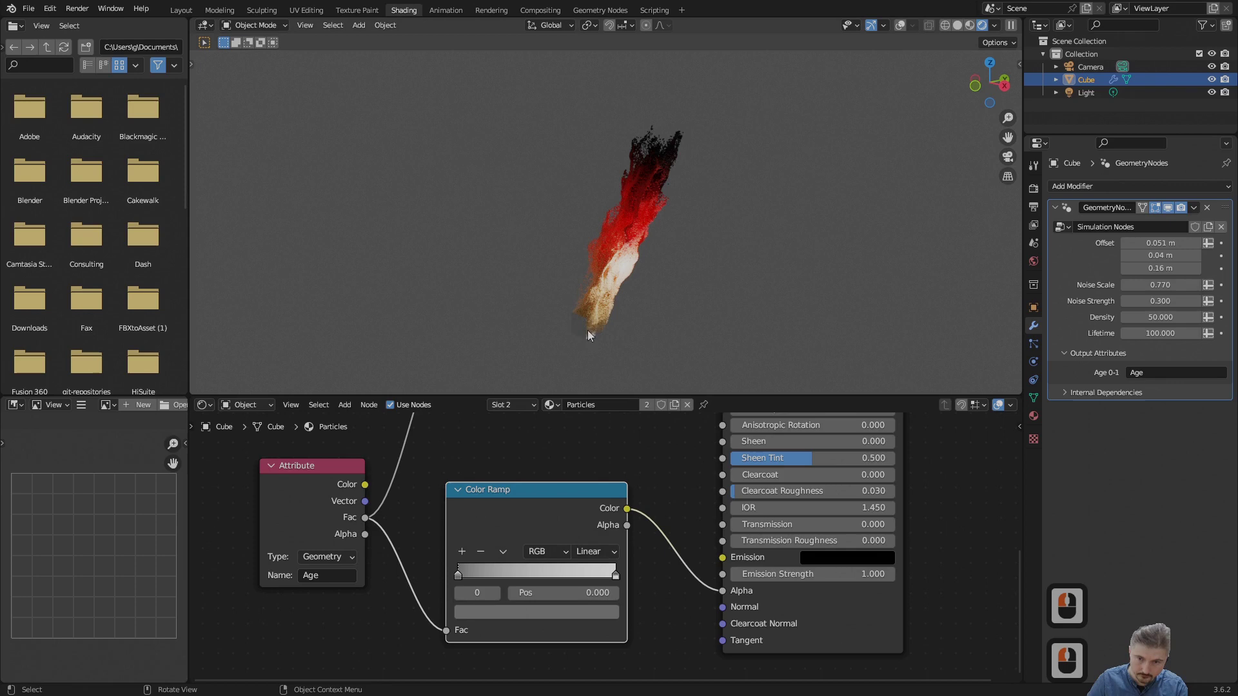
scroll(594, 329, "up", 3)
middle_click_drag(594, 328, 645, 277, "shift")
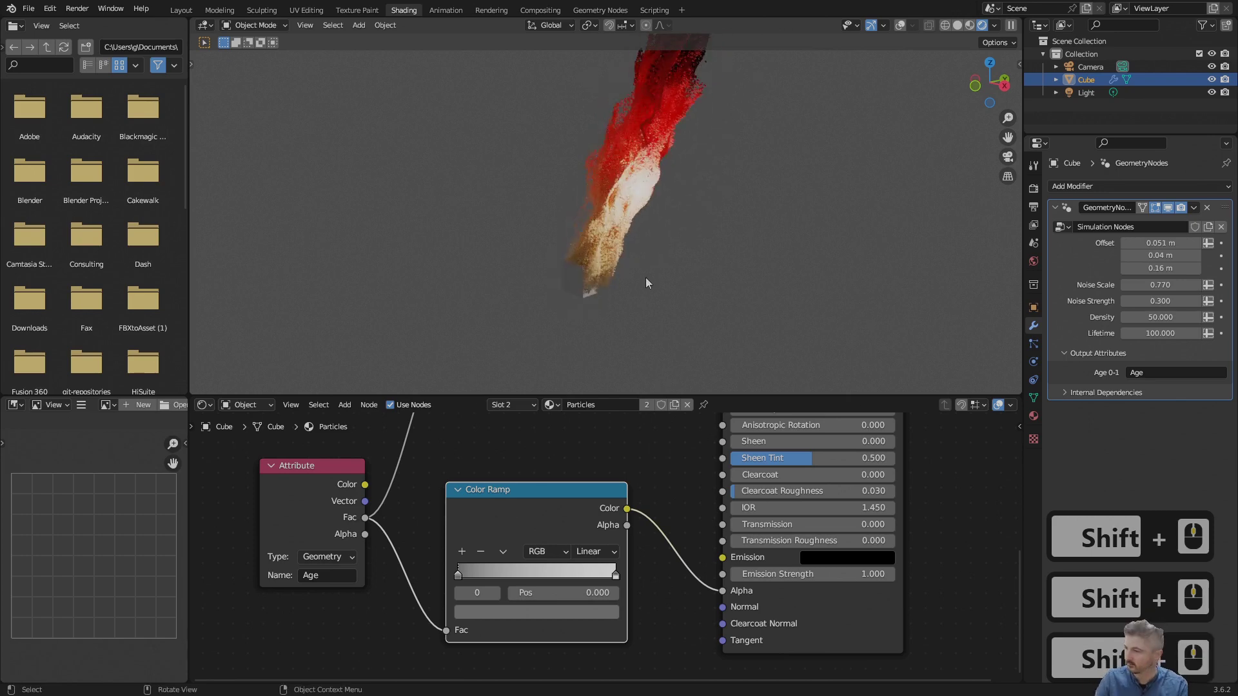
middle_click_drag(694, 243, 697, 272, "shift")
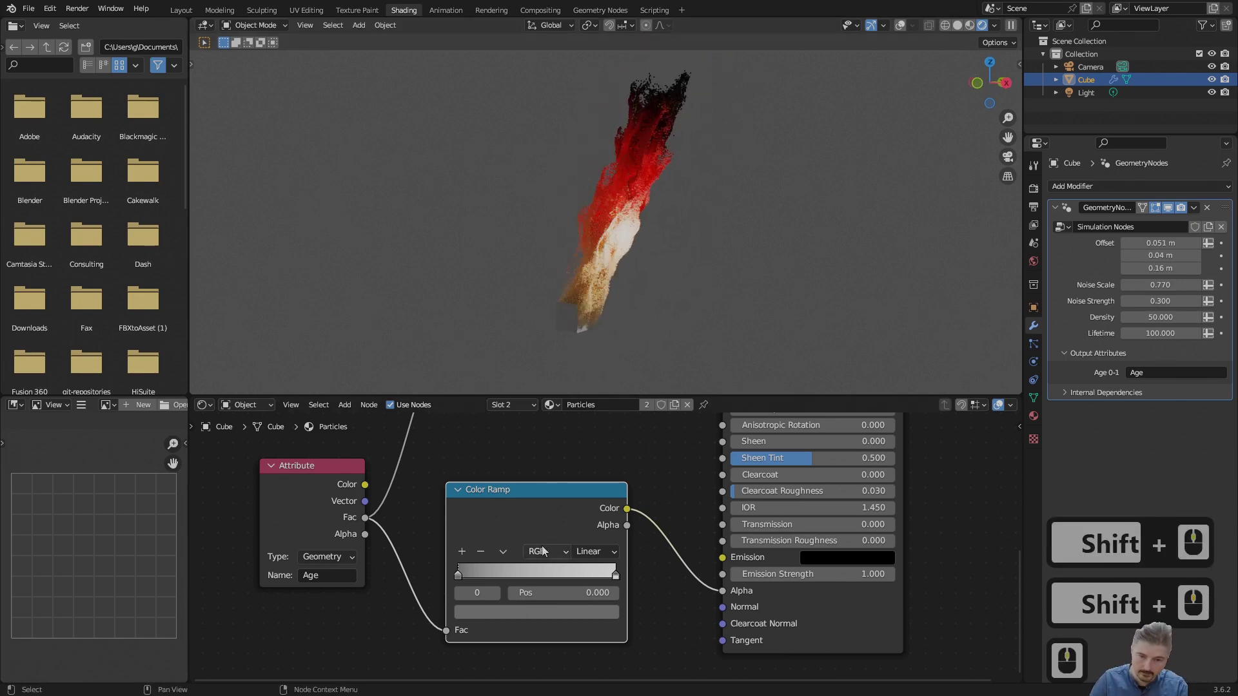
Step: Add a middle stop to the ramp and make the right end stop black
left_click(463, 552)
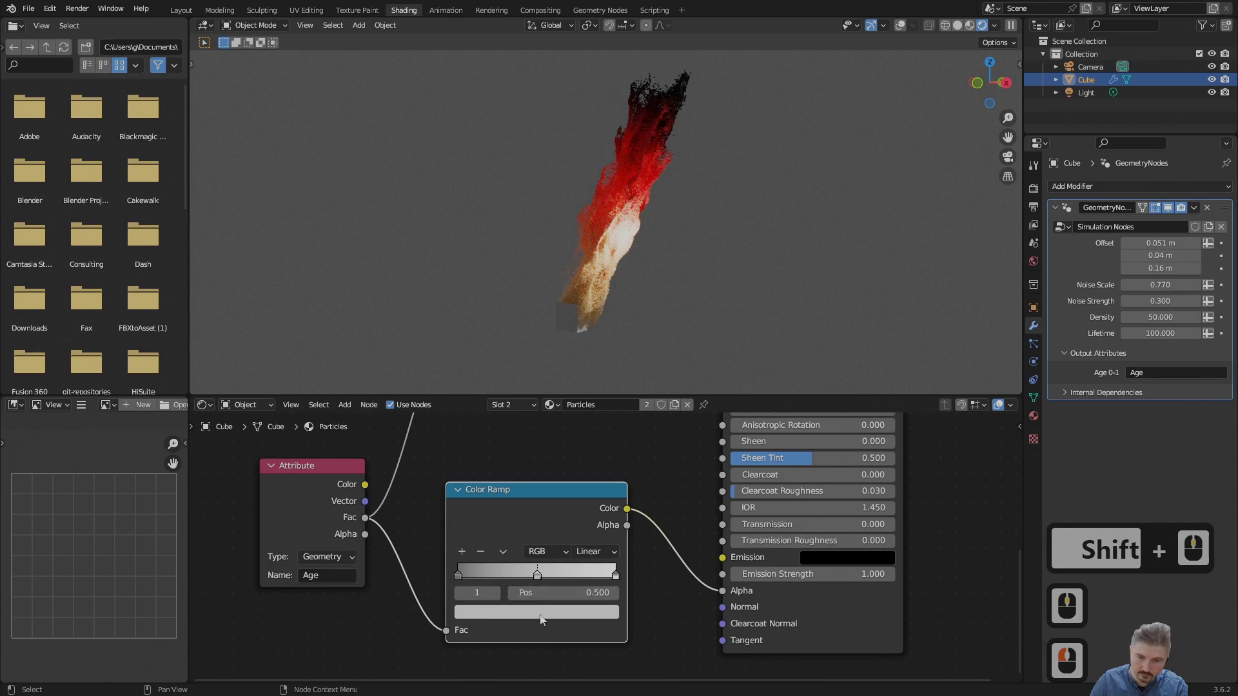
left_click(541, 617)
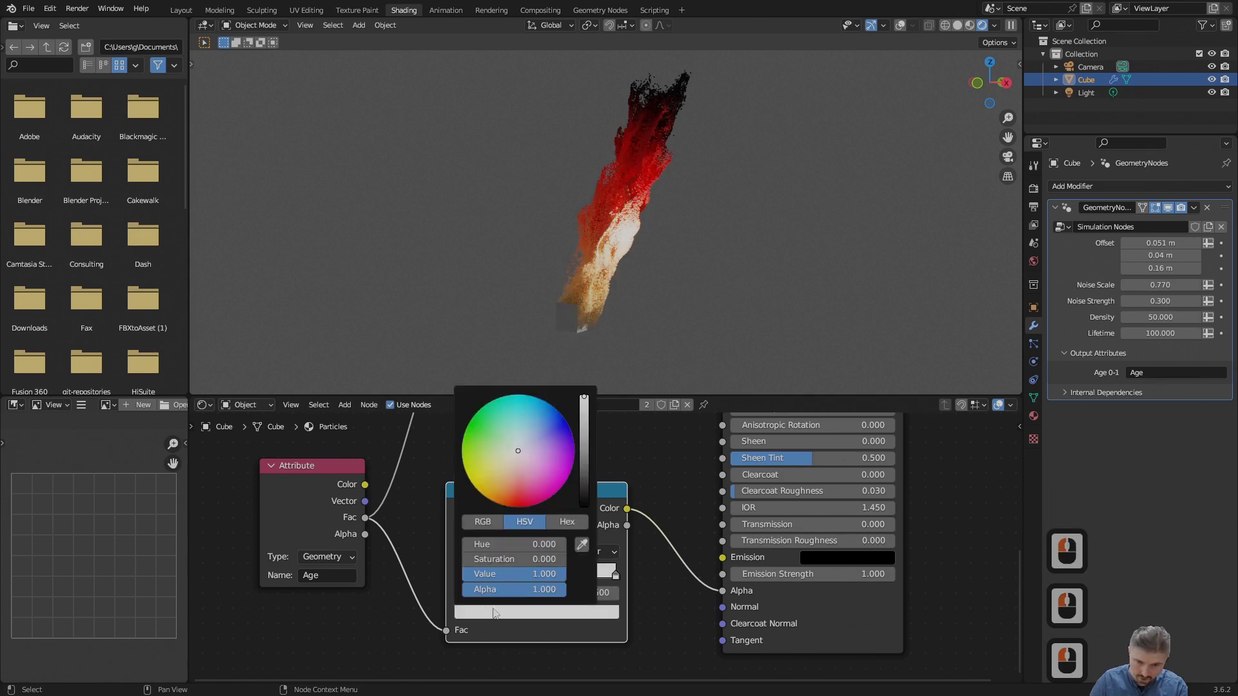
left_click(616, 576)
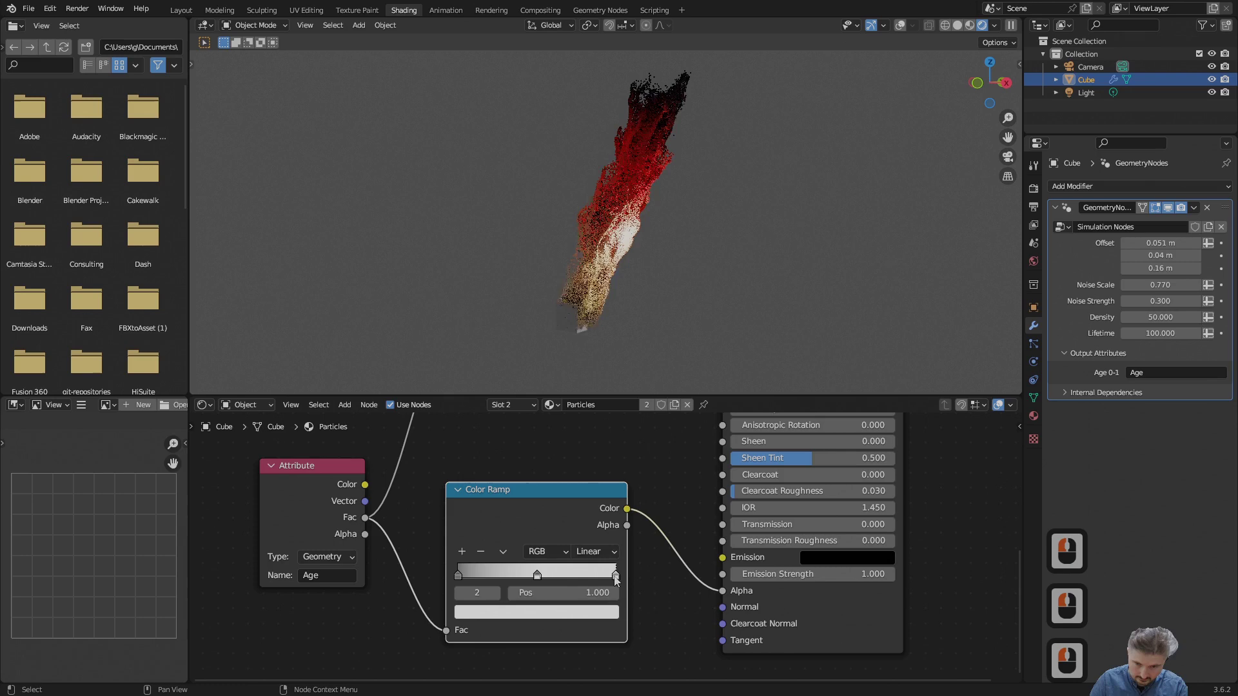
left_click(584, 613)
left_click_drag(584, 486, 584, 506)
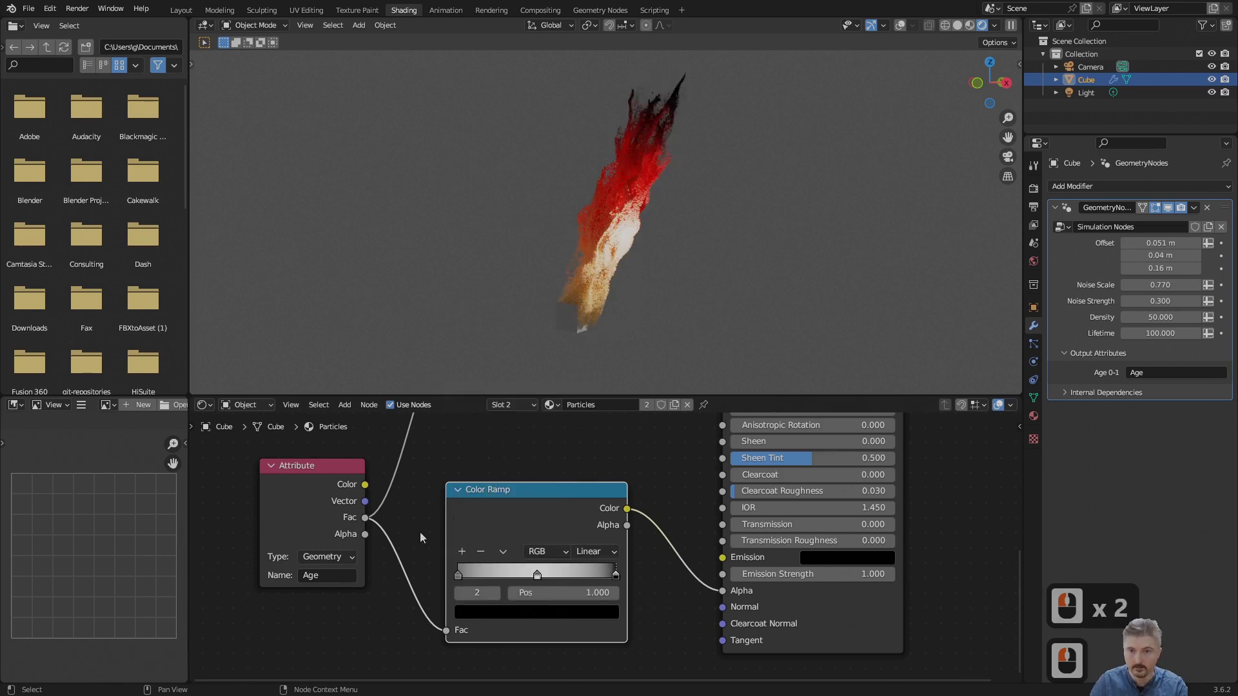
Step: Set the ramp interpolation to Ease and move the middle stop to 0.645
left_click(574, 551)
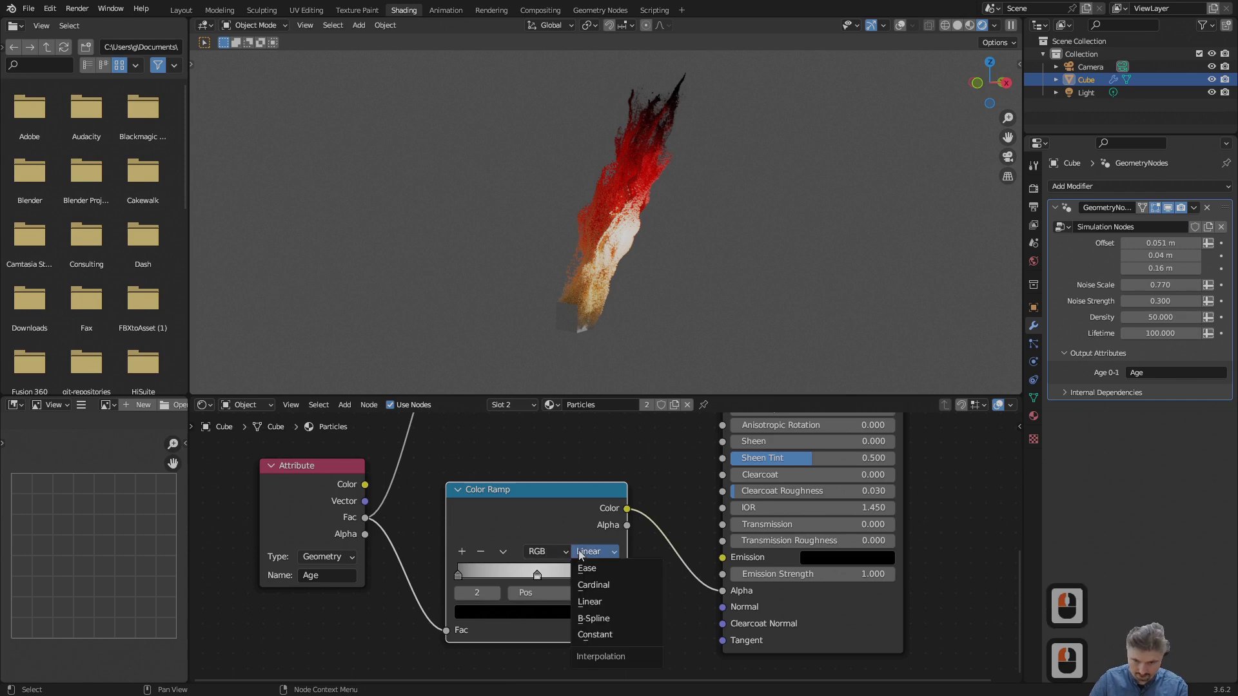
left_click(593, 569)
left_click_drag(539, 579, 560, 578)
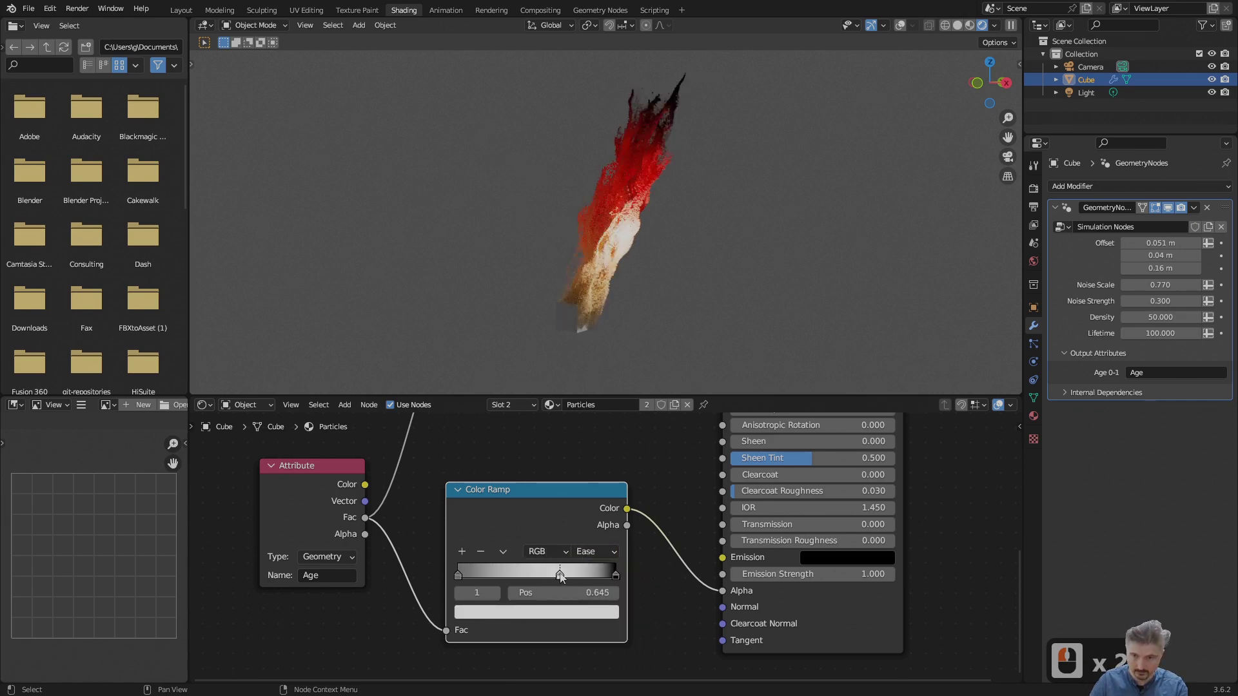
scroll(653, 267, "up", 2)
middle_click_drag(654, 267, 594, 277, "shift")
scroll(697, 279, "down", 5)
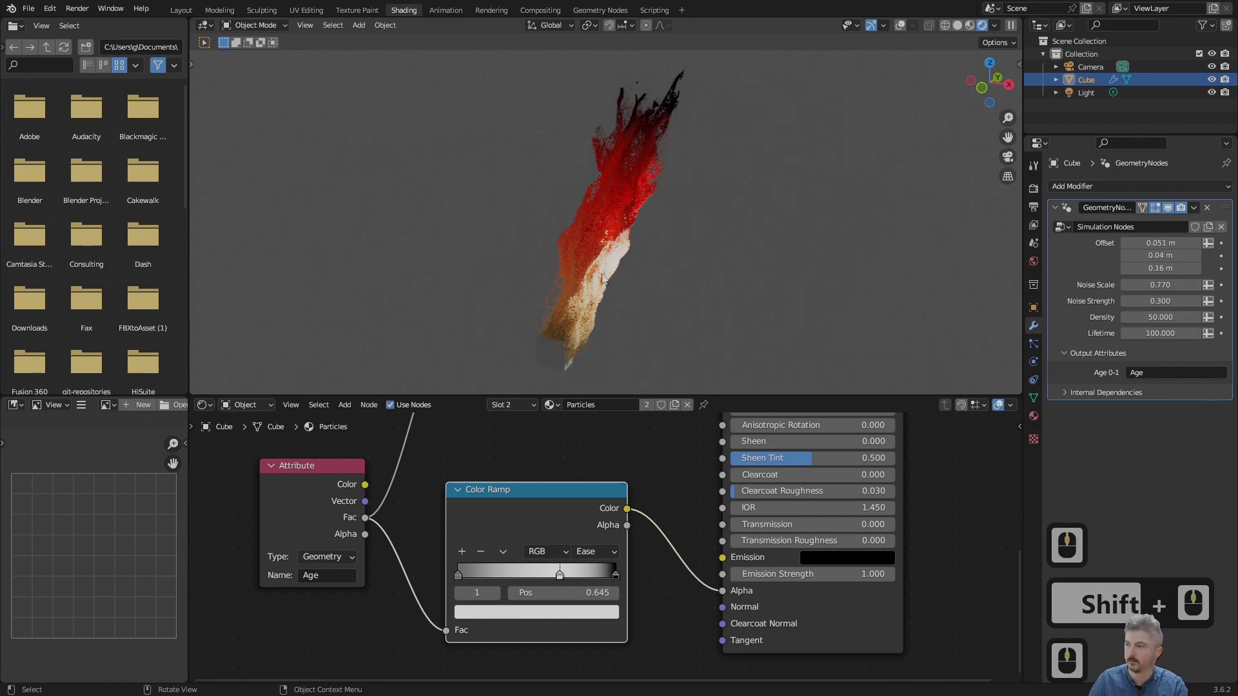
middle_click_drag(678, 242, 685, 271, "shift")
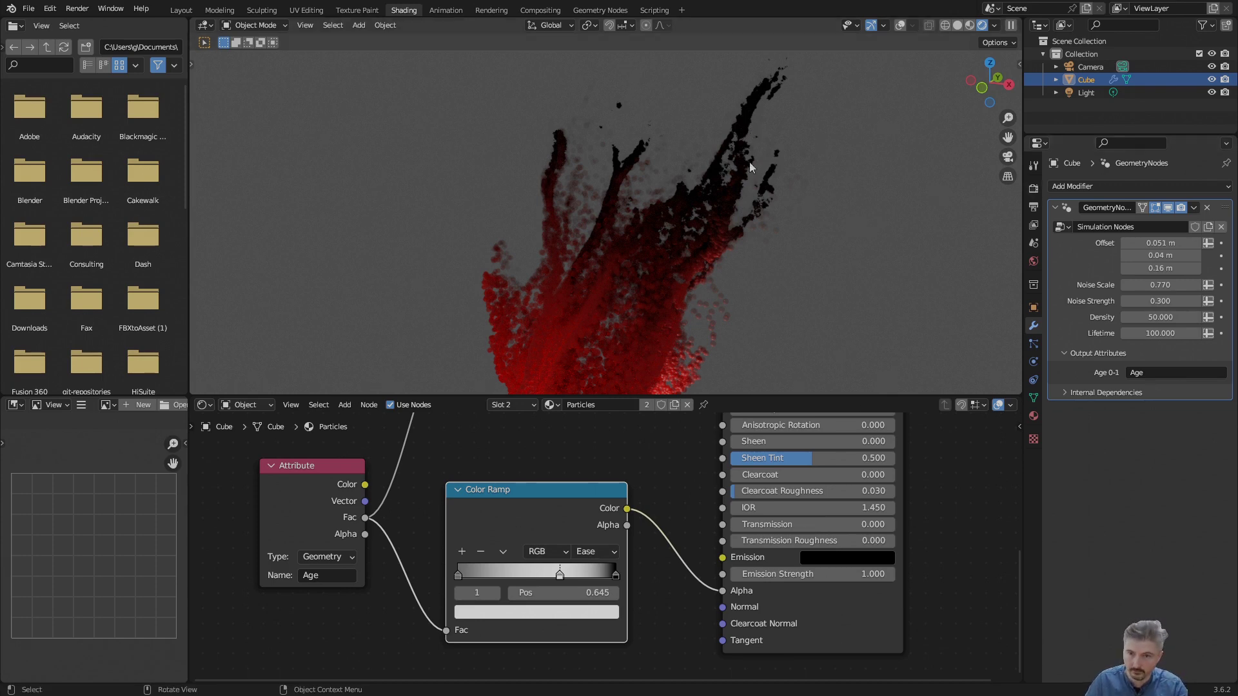
Step: Set the Light Paths transparent bounces to 64 in Render properties
left_click(1033, 189)
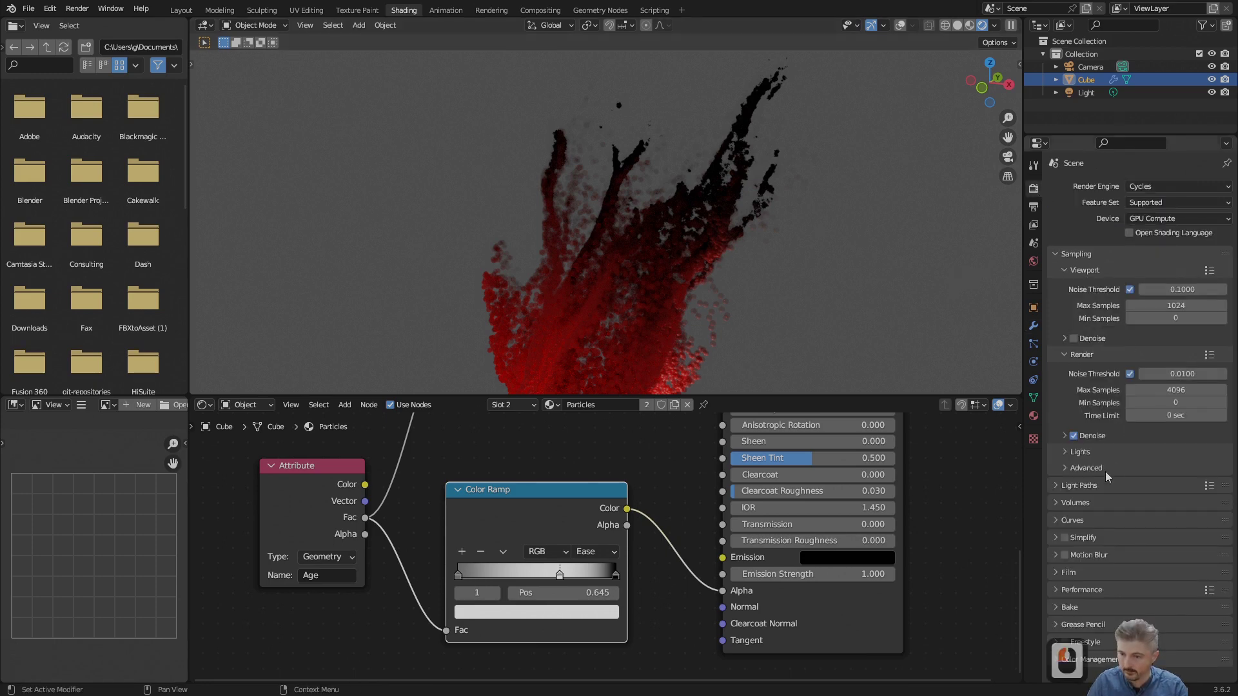
left_click(1084, 489)
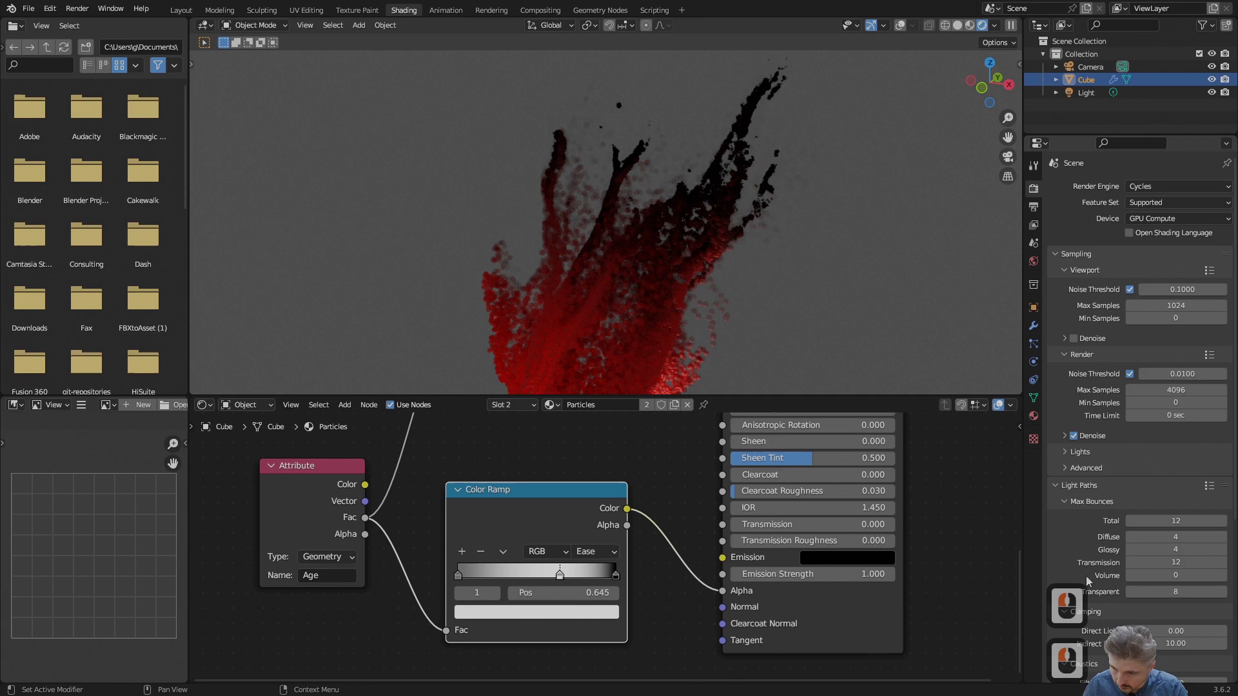
left_click(1160, 591)
type("64")
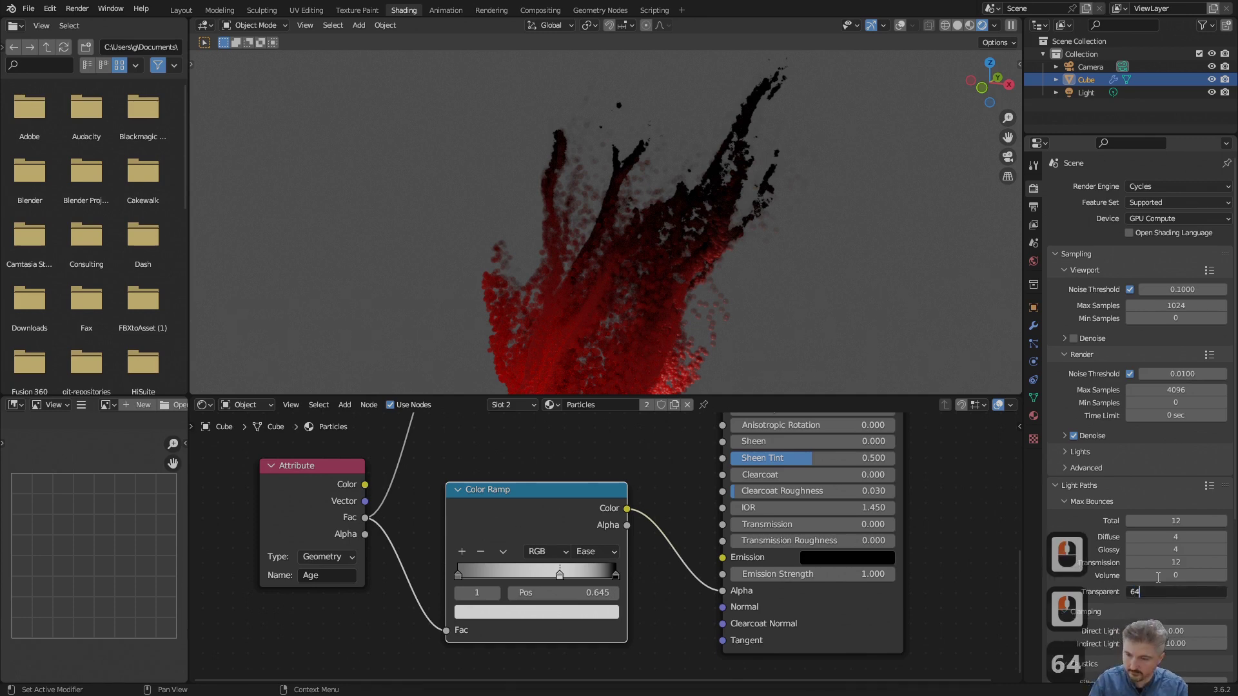
key("Return")
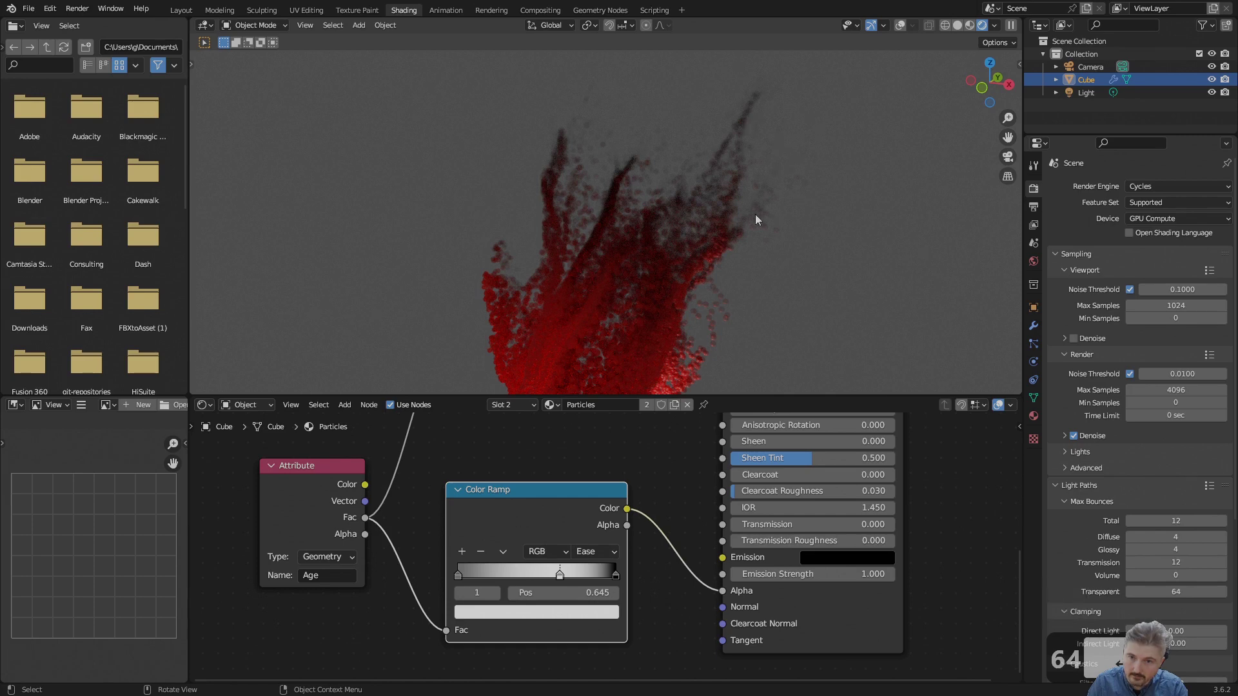
scroll(660, 316, "down", 4)
mouse_move(659, 315)
middle_mouse_down("shift")
mouse_move(711, 253)
mouse_move(696, 300)
middle_mouse_up("shift")
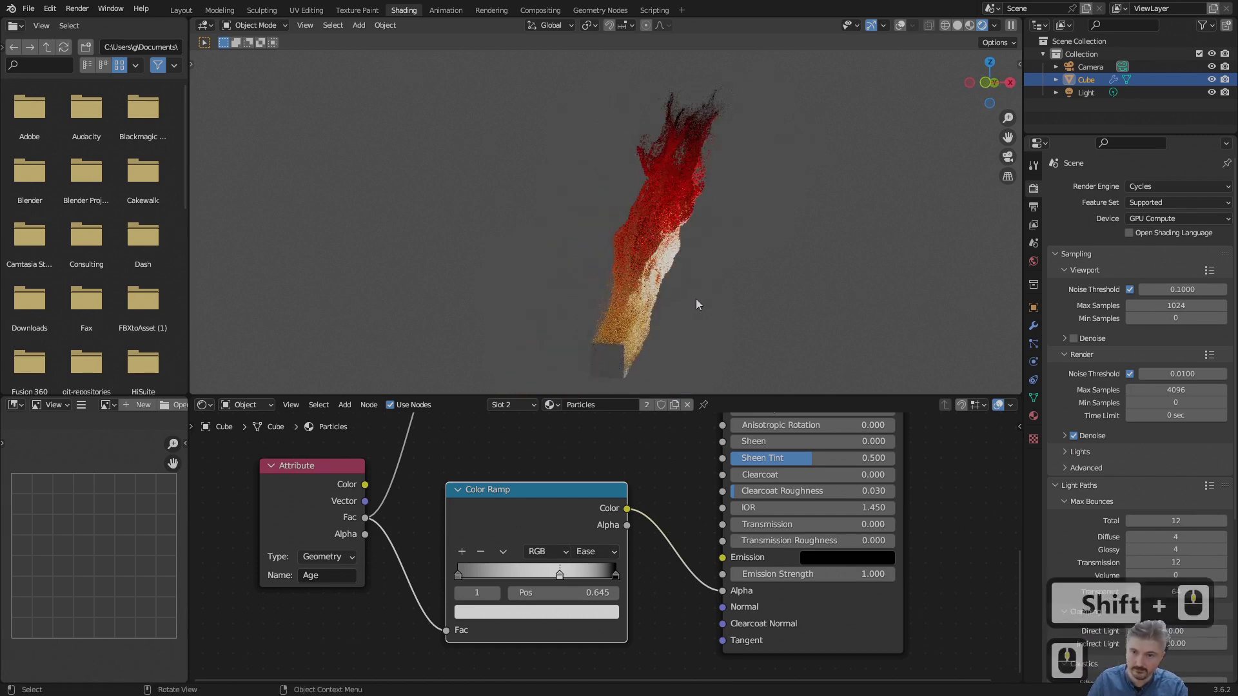
Step: Compare the plume with 32 transparent bounces, then restore the limit to 64
left_click(1173, 592)
type("32")
key("Return")
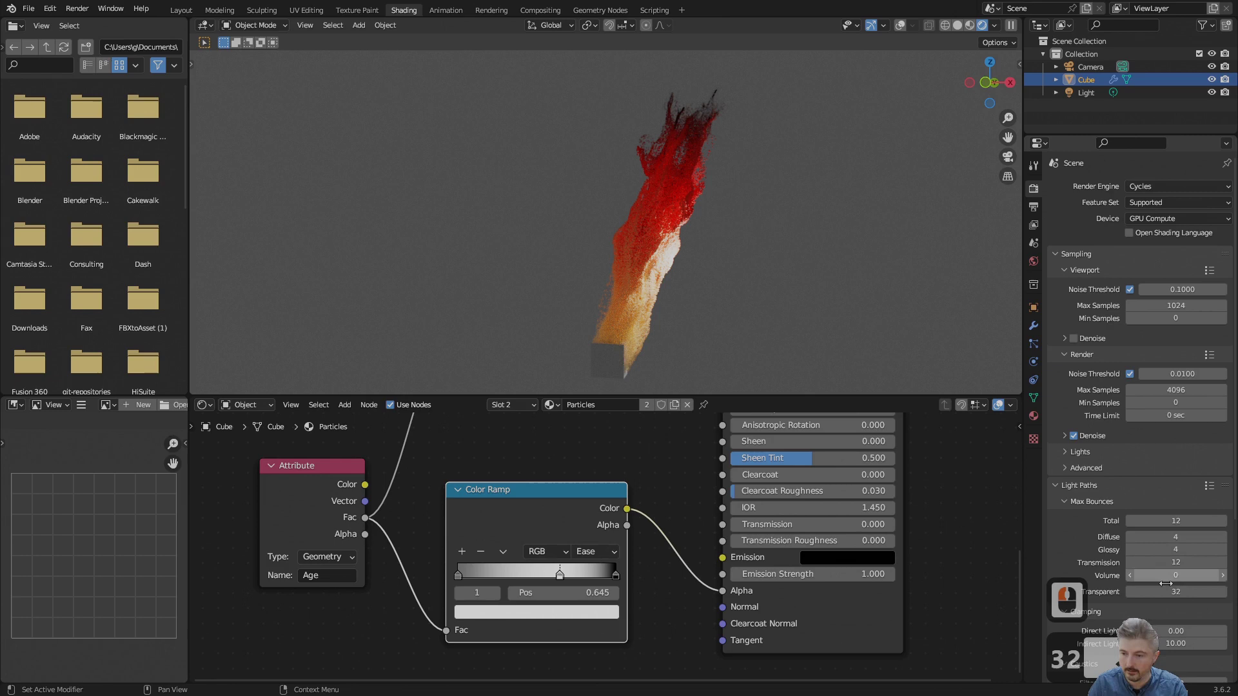
left_click(1178, 593)
type("64")
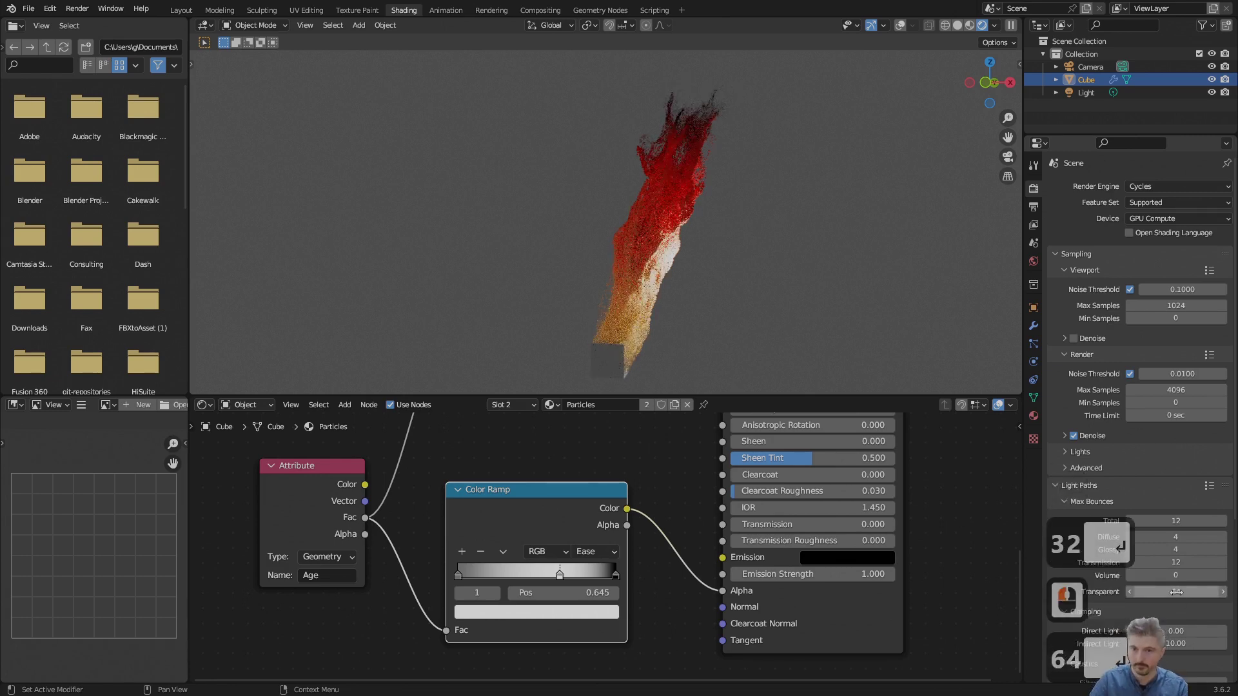
key("Return")
scroll(702, 210, "down", 2)
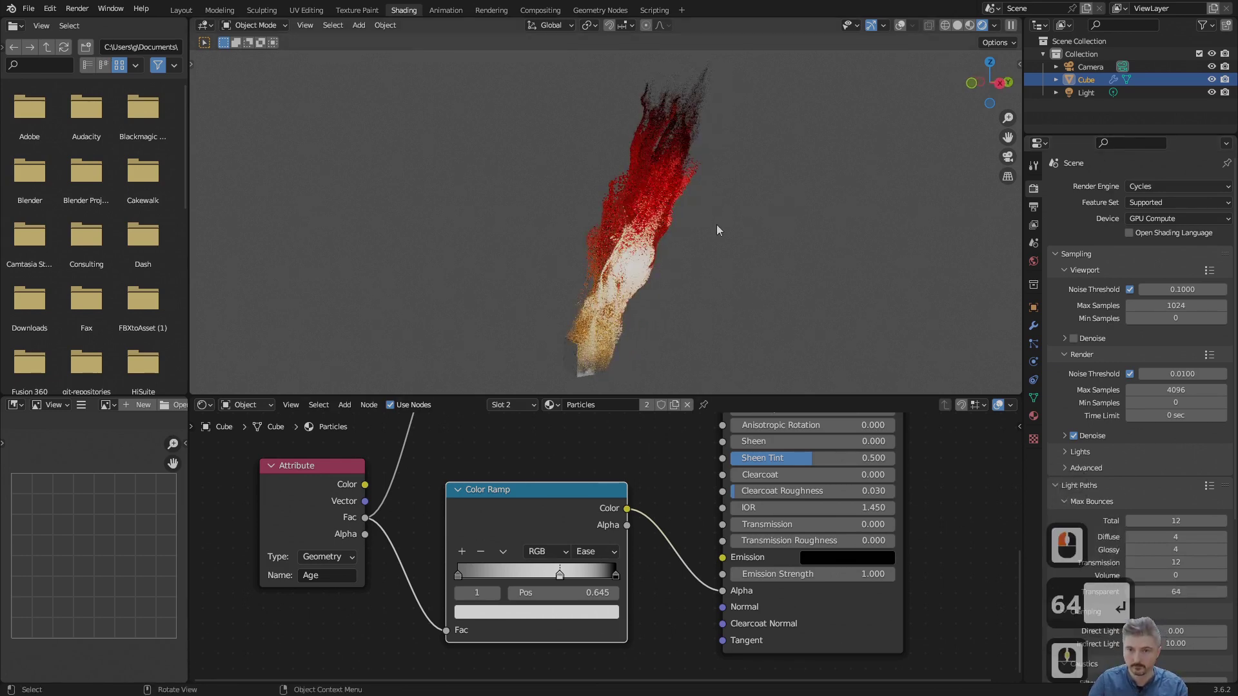
middle_click_drag(717, 225, 827, 231, "shift")
scroll(808, 242, "up", 3)
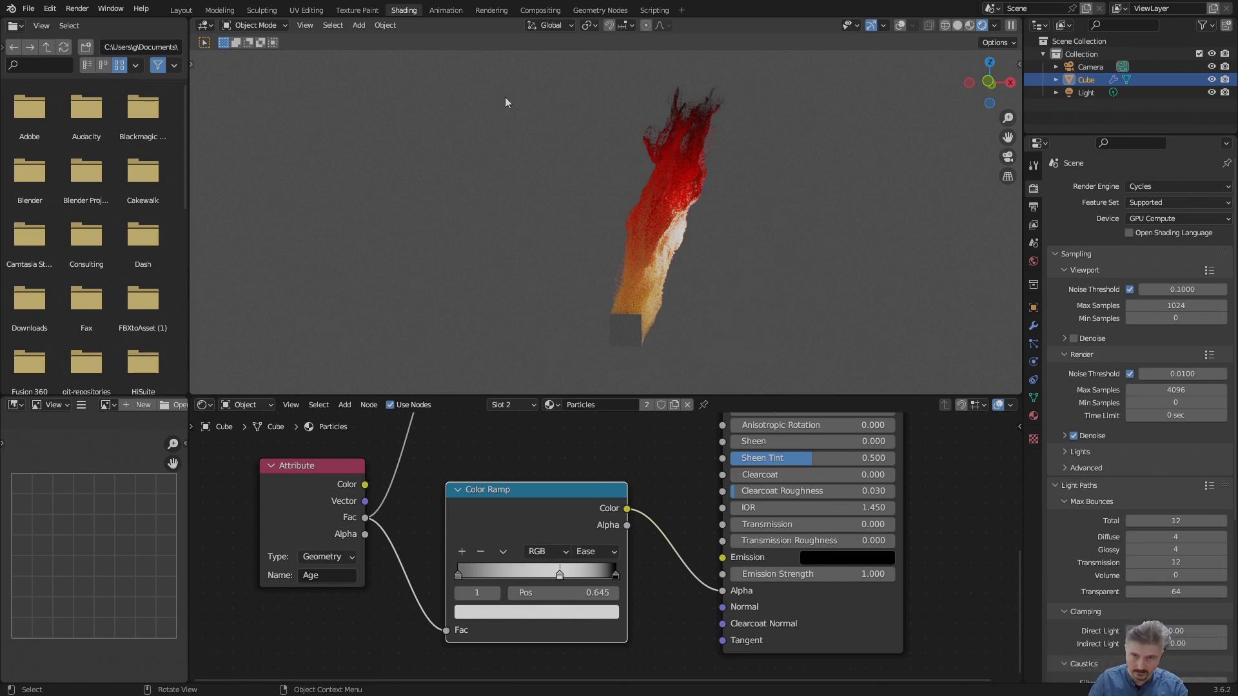
Step: In Geometry Nodes, append 'Particle System' to the Simulation Nodes group name and mark it as an asset
left_click(590, 11)
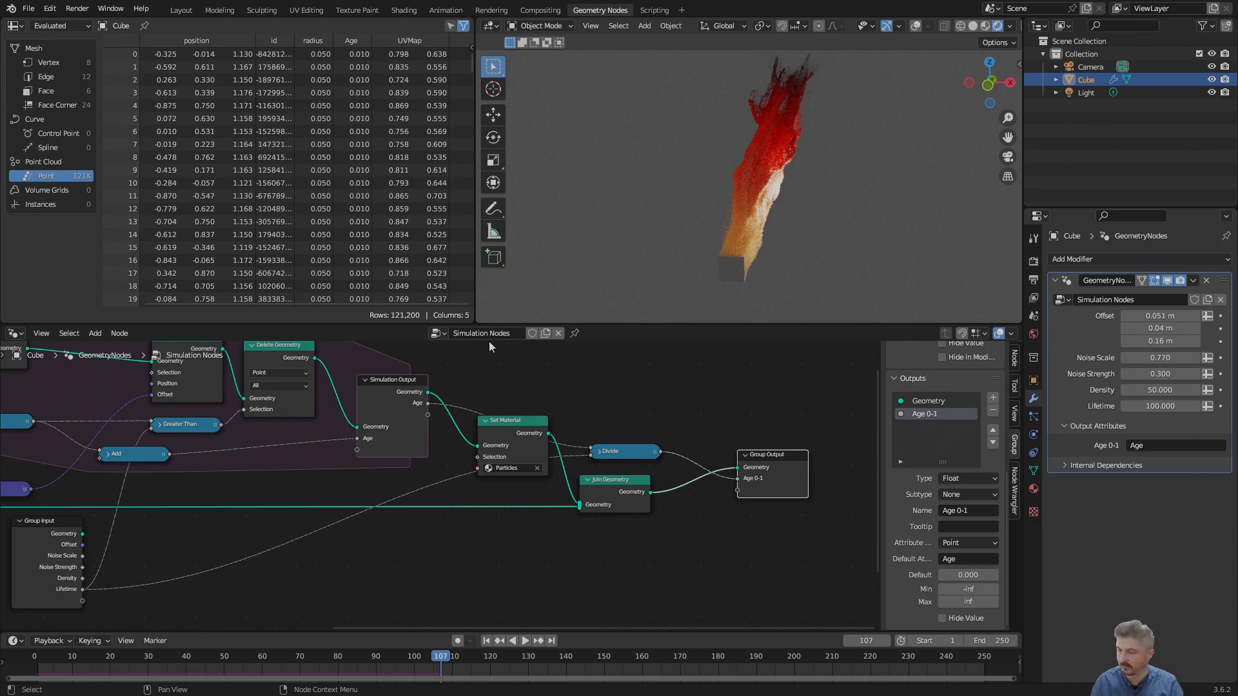
left_click(494, 334)
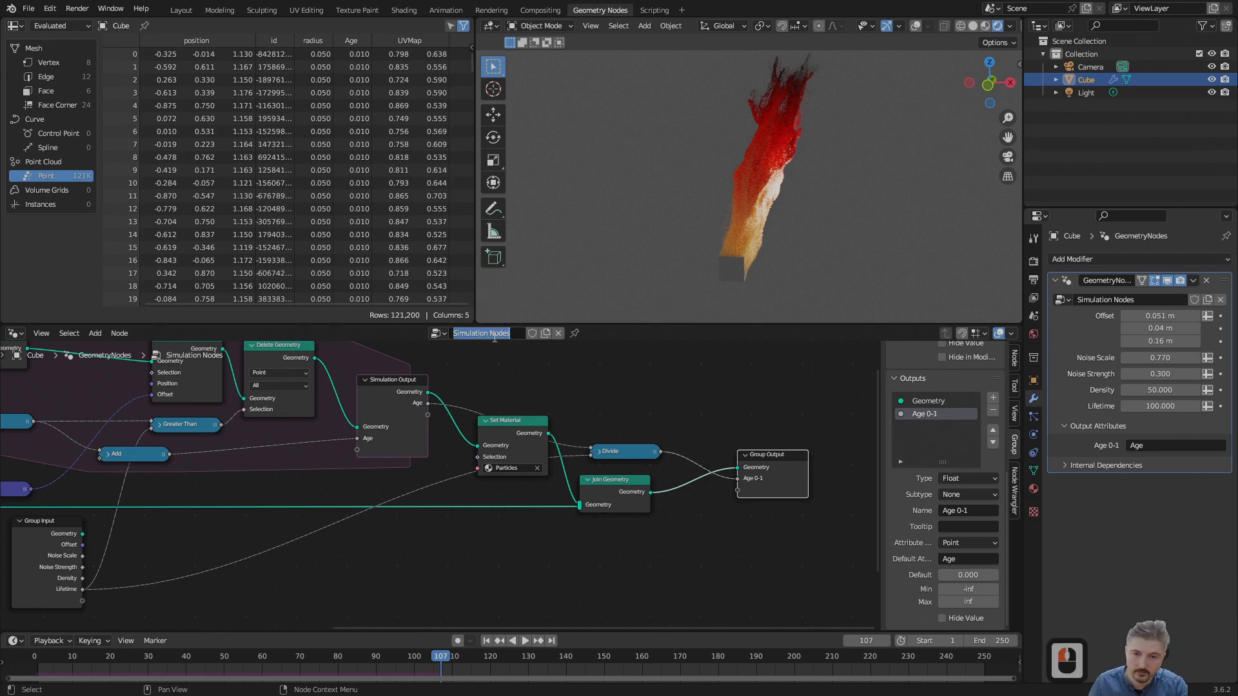
left_click(516, 338)
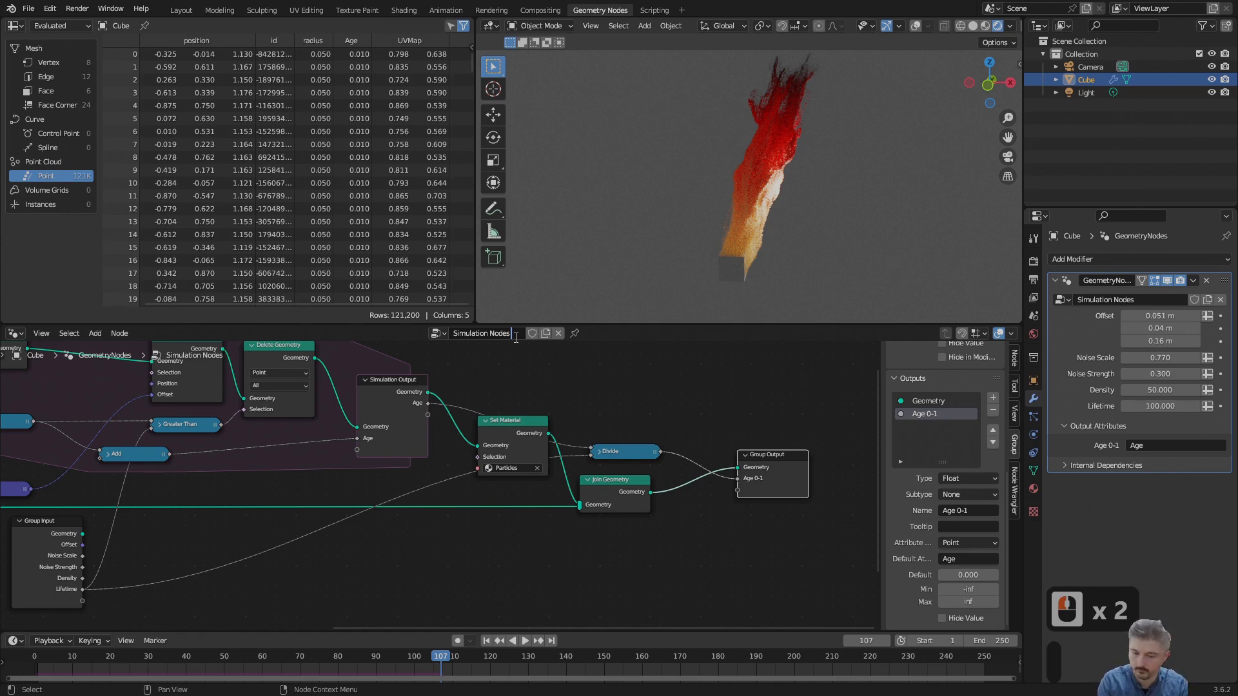
type("Particle System")
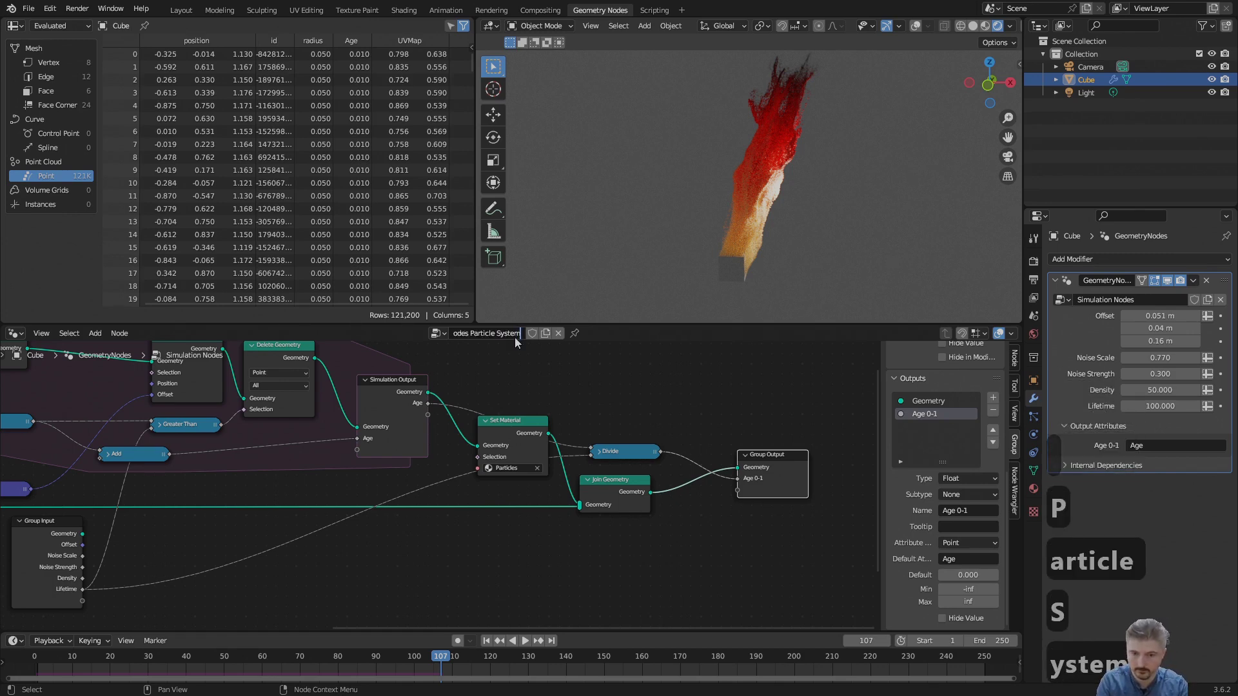
key("Return")
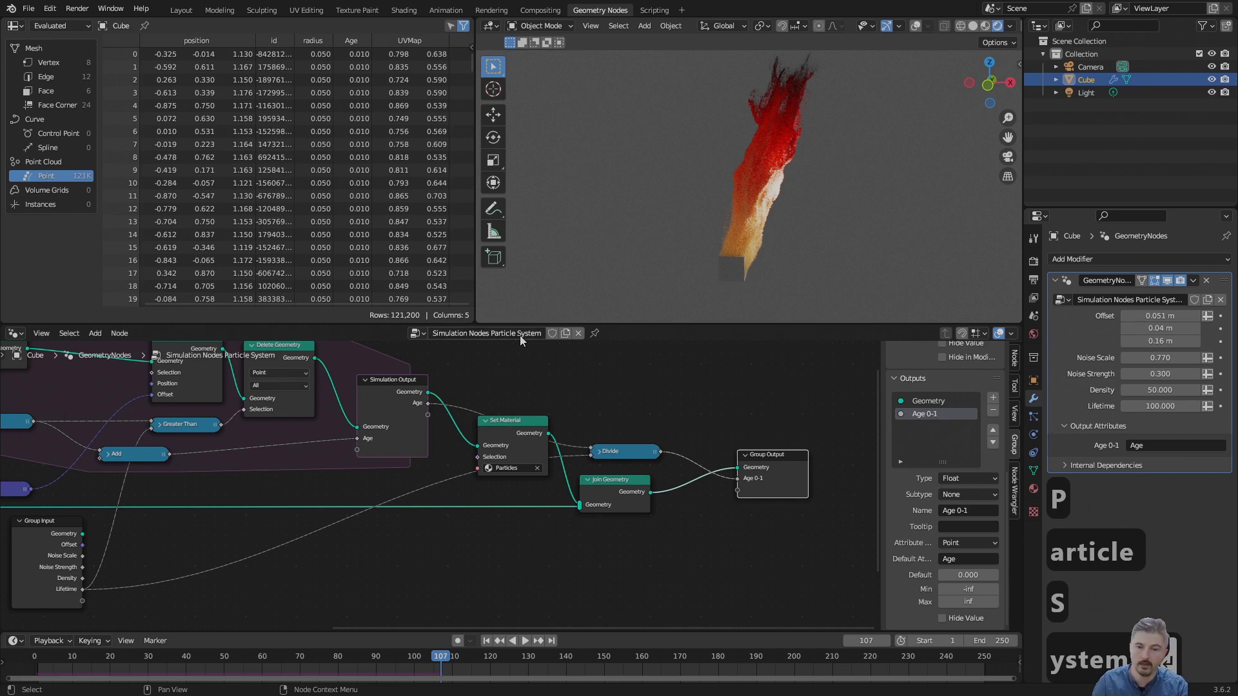
right_click(520, 335)
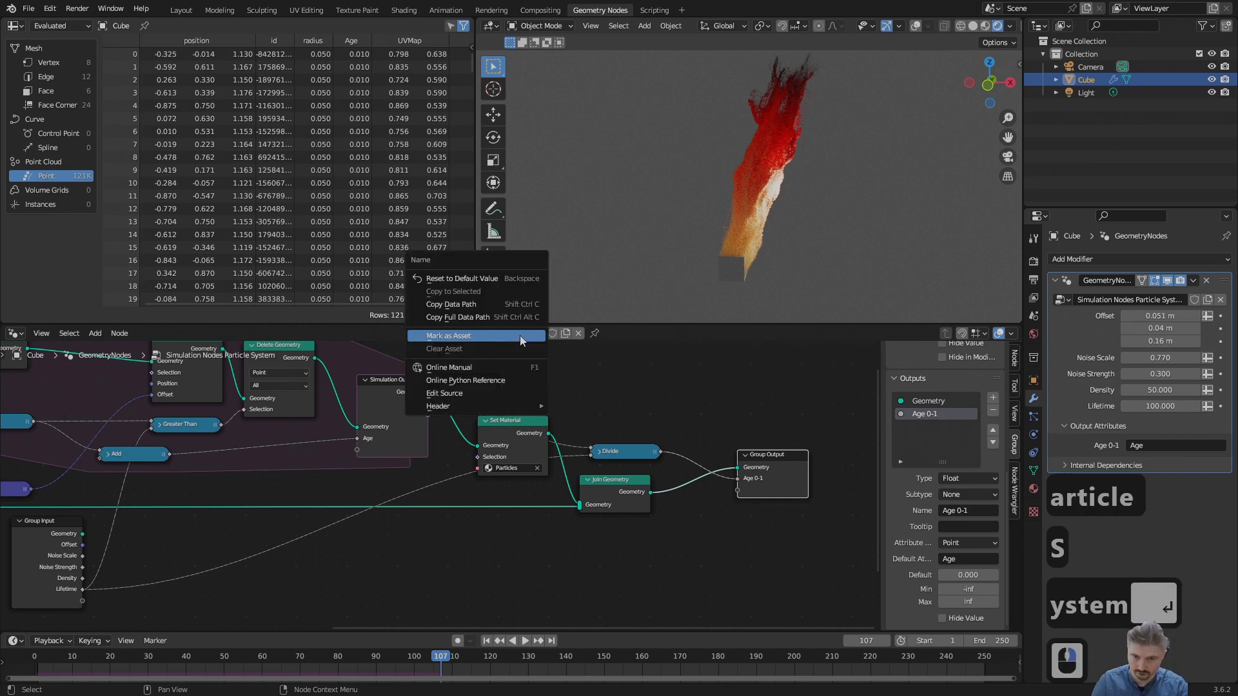
left_click(521, 340)
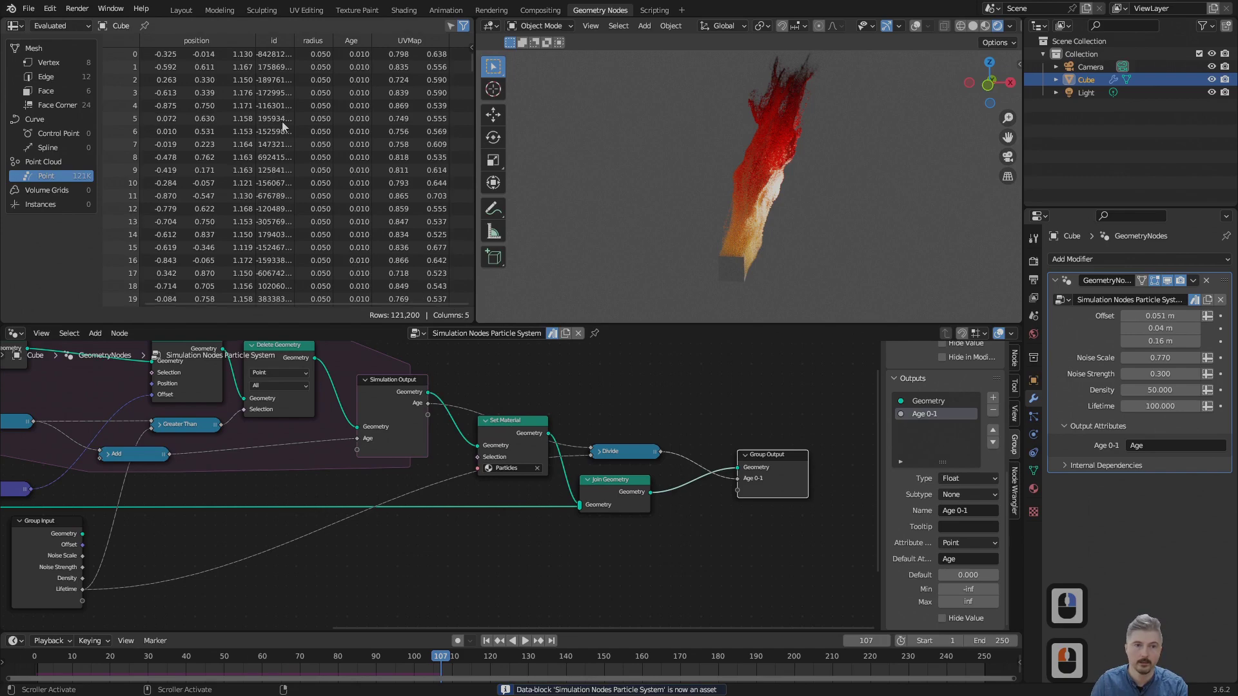
Step: Split the Layout viewport, make the left area a Current File Asset Browser, and select Simulation Nodes
left_click(180, 10)
middle_click_drag(413, 309, 451, 348)
left_click_drag(1, 19, 493, 32)
left_click(15, 25)
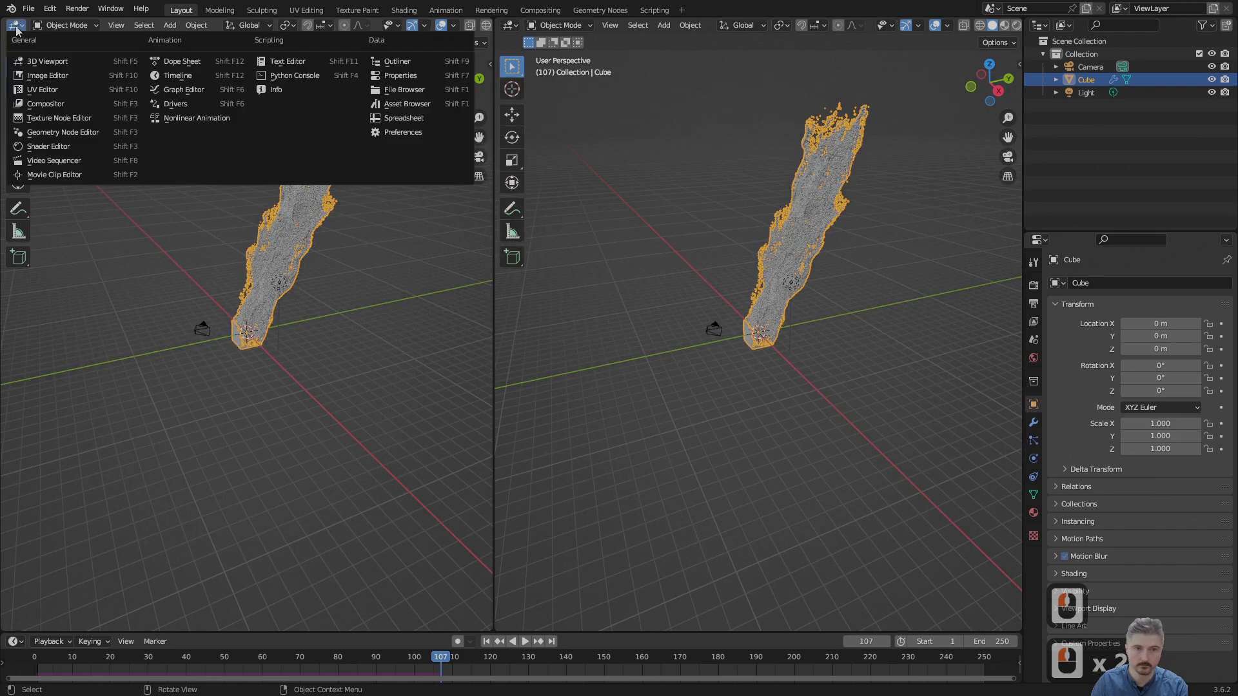
left_click(396, 105)
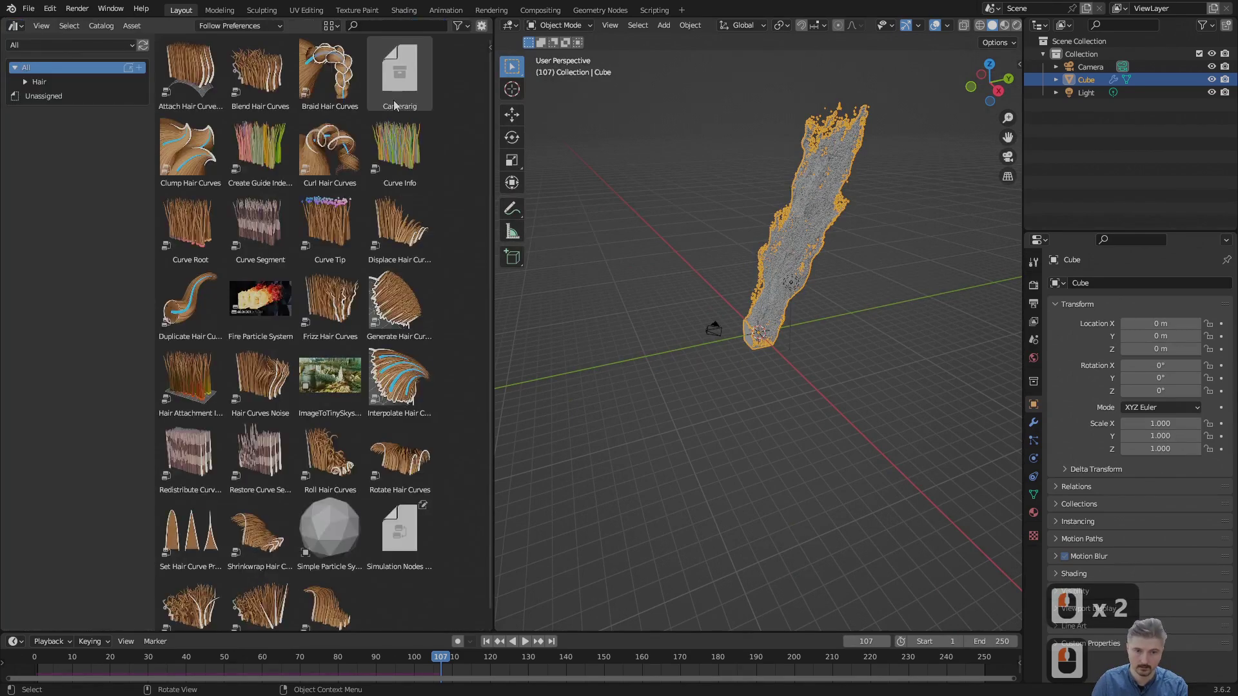
left_click(86, 45)
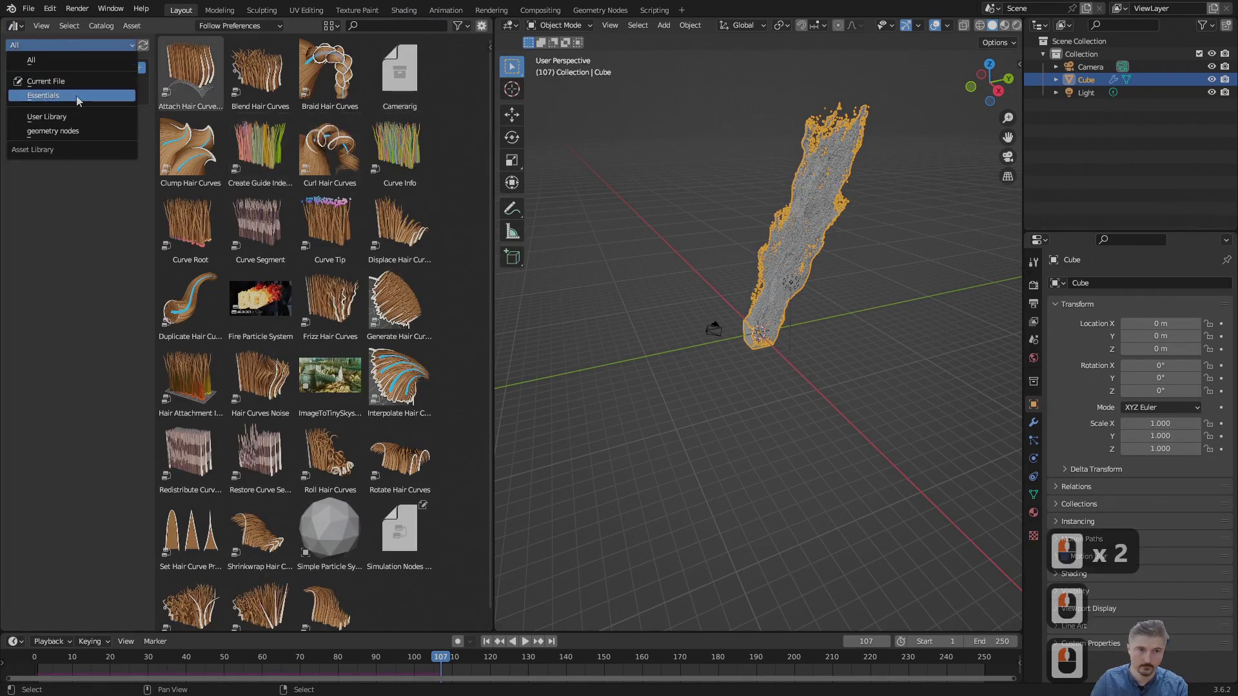
left_click(76, 79)
left_click(207, 84)
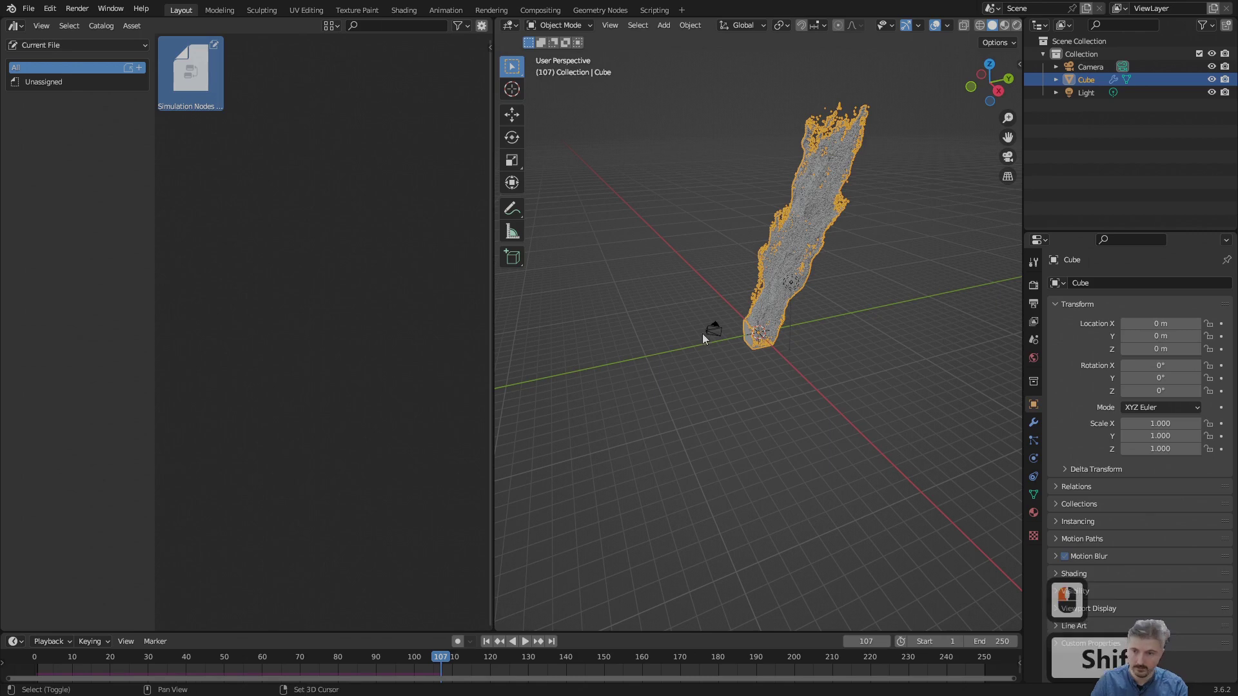
Step: Add a Torus mesh and place it away from the origin
key("shift+a")
mouse_move(702, 334)
left_click(755, 424)
key("g")
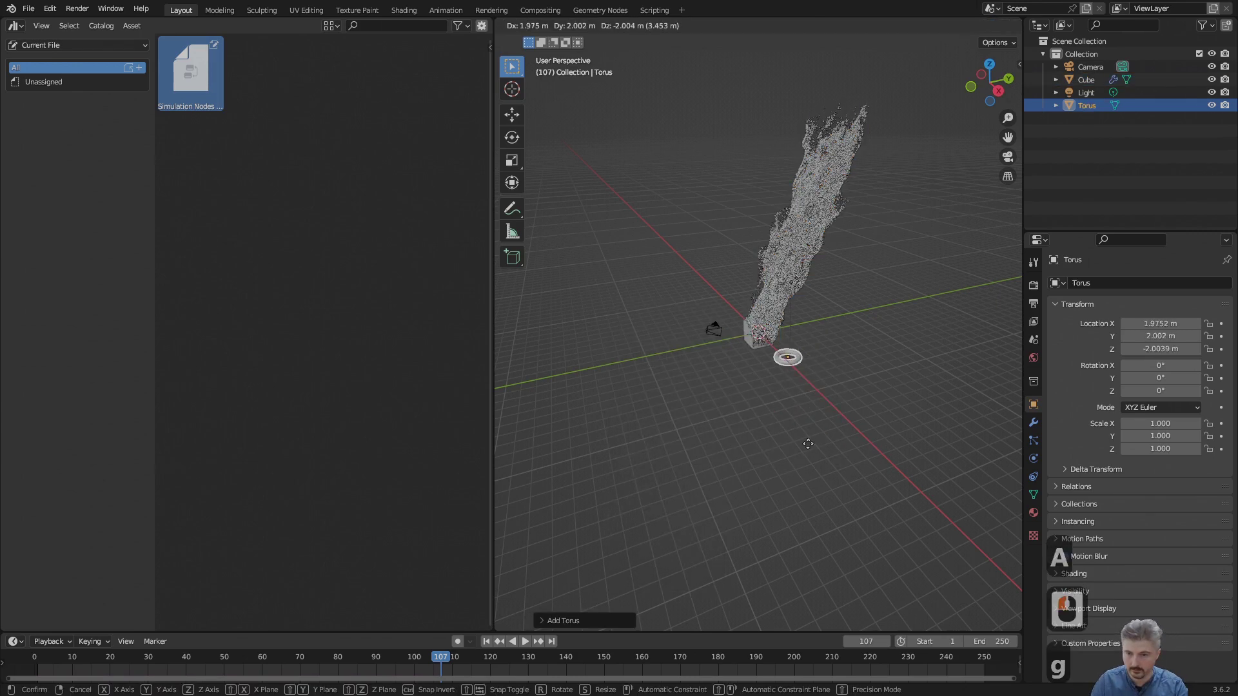
left_click(794, 467)
Step: Drop the particle system asset onto the Torus, play the animation, and reposition the Torus
left_click_drag(190, 71, 843, 386)
key("space")
scroll(851, 393, "up", 3)
middle_click_drag(883, 406, 674, 371, "shift")
key("space")
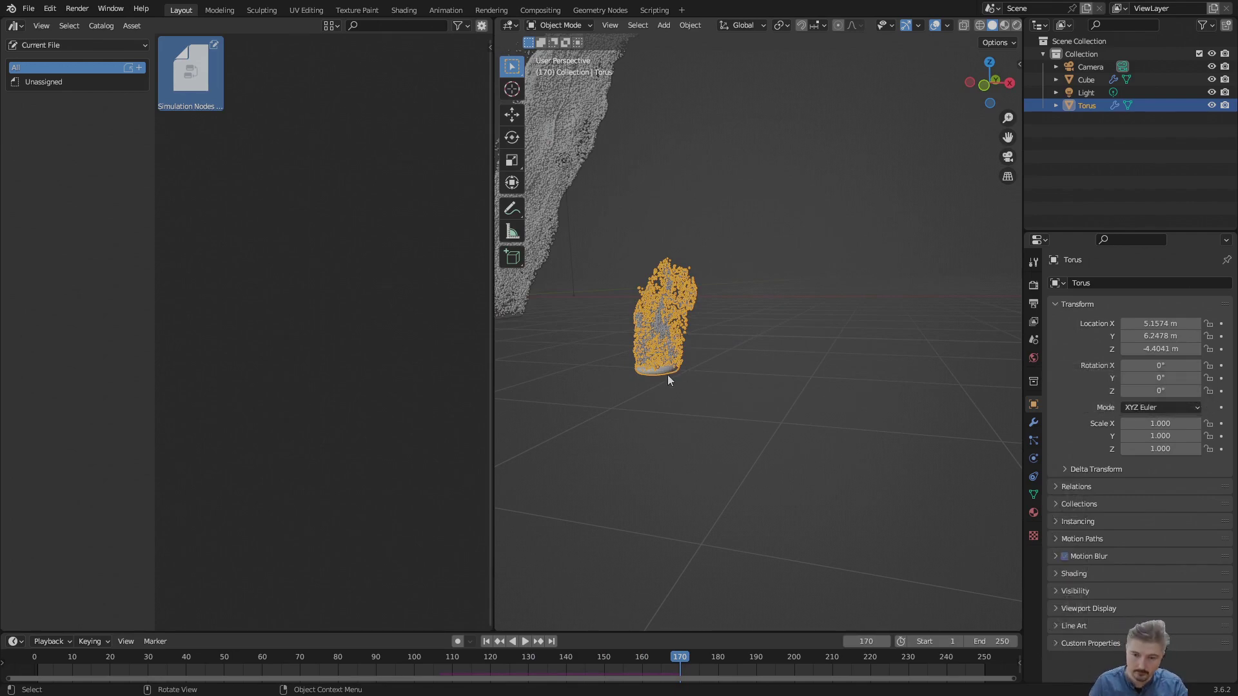
key("space")
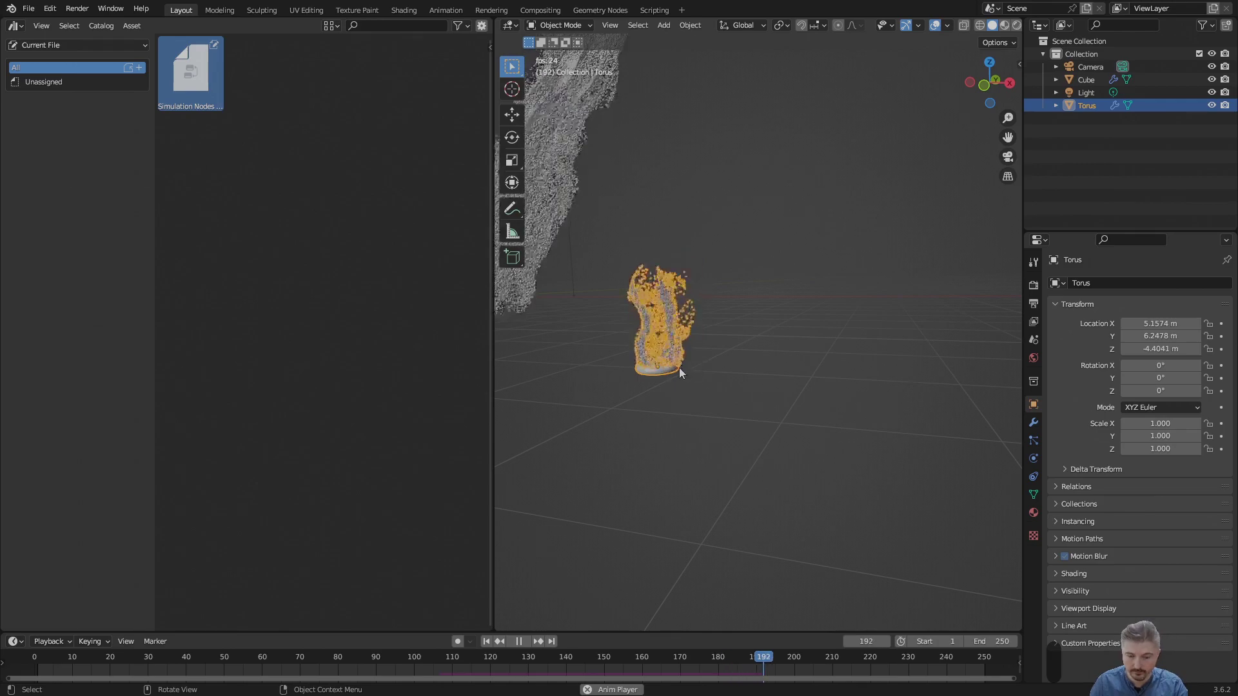
key("g")
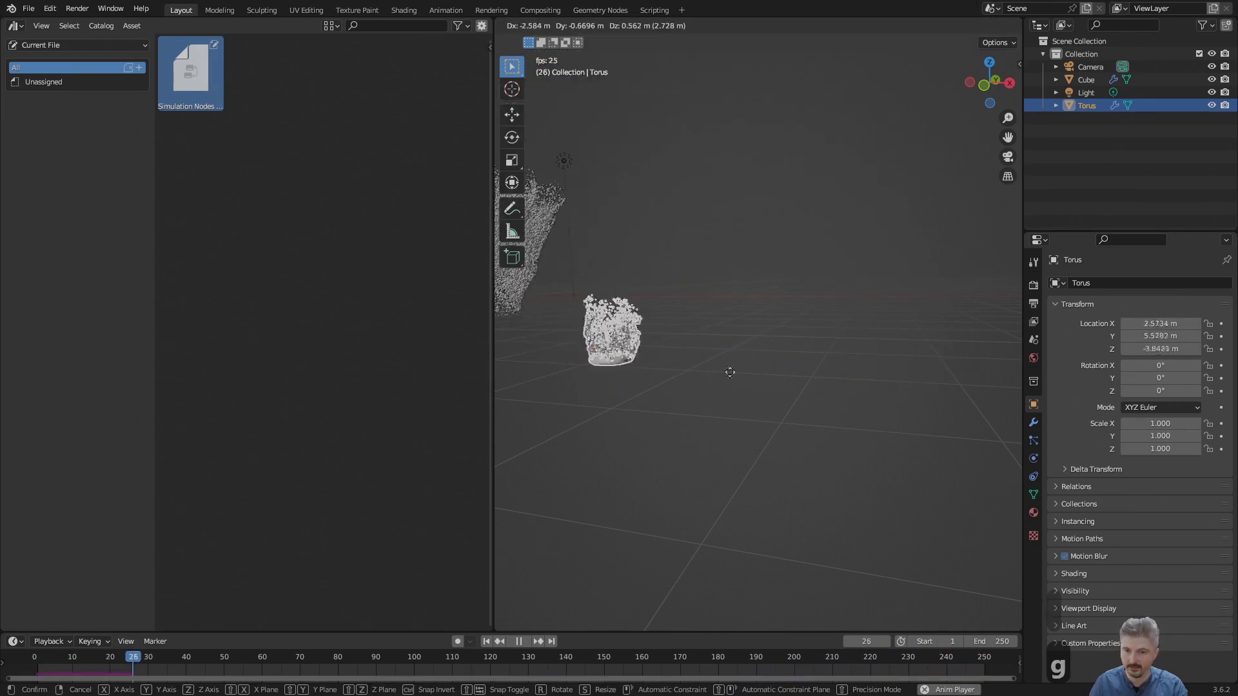
left_click(804, 299)
middle_click_drag(804, 299, 619, 355)
Step: Reselect the Cube, cancel its move to keep it in place, and show its modifier properties
left_click(700, 396)
middle_click_drag(700, 395, 741, 323)
key("g")
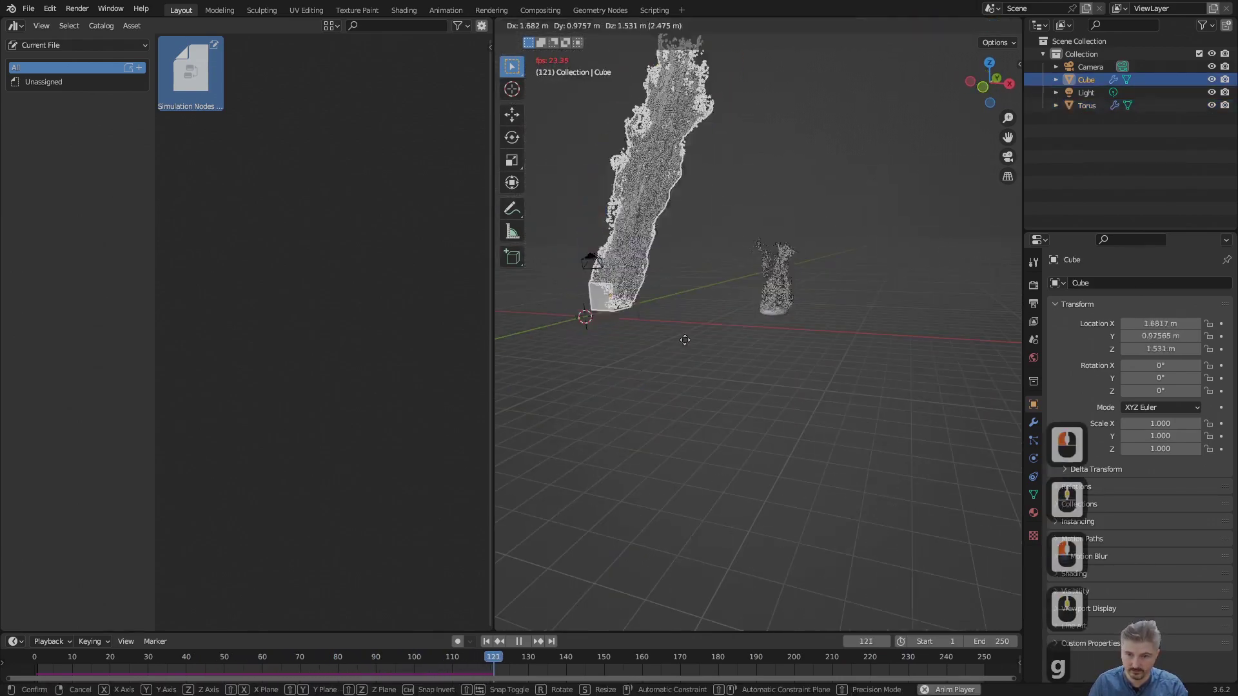
right_click(637, 381)
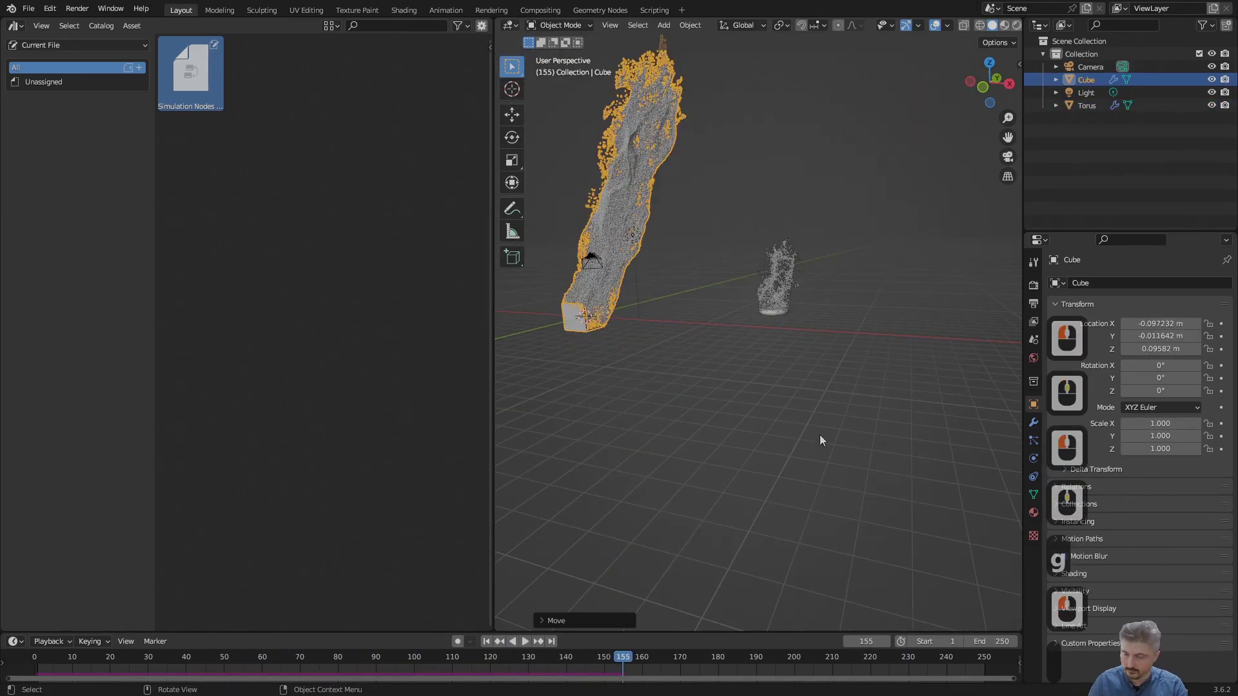
left_click(1034, 422)
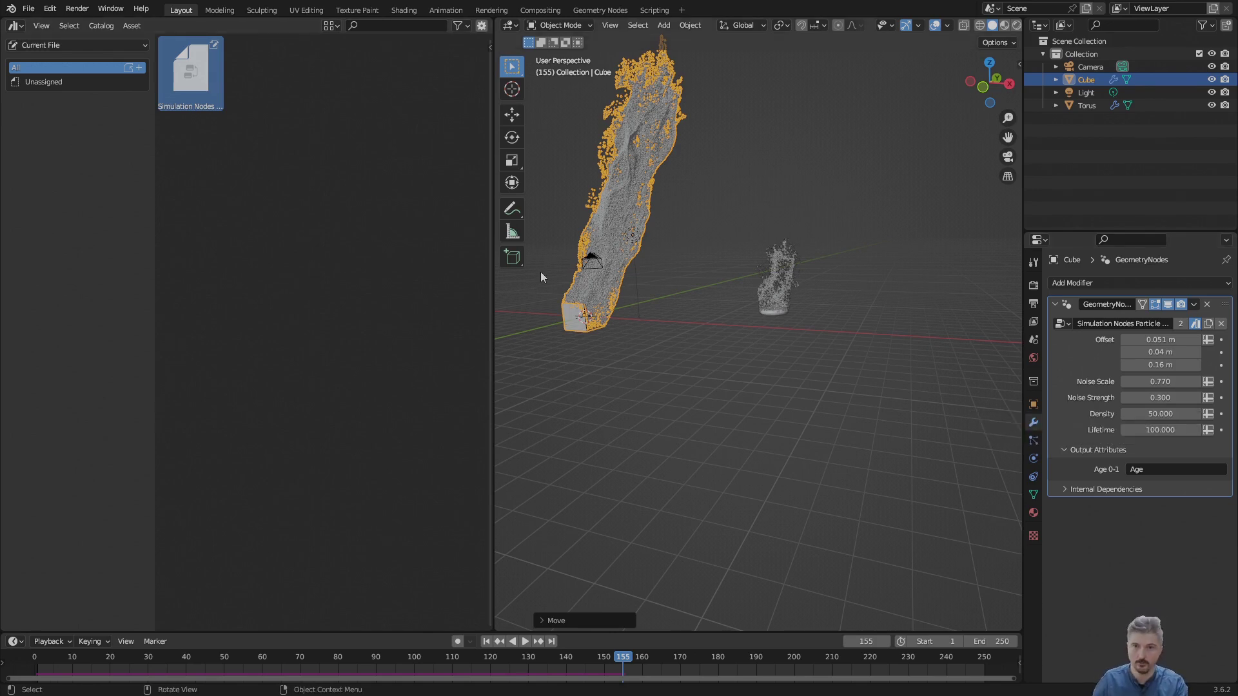
Step: Delete the Torus
left_click(768, 308)
key("x")
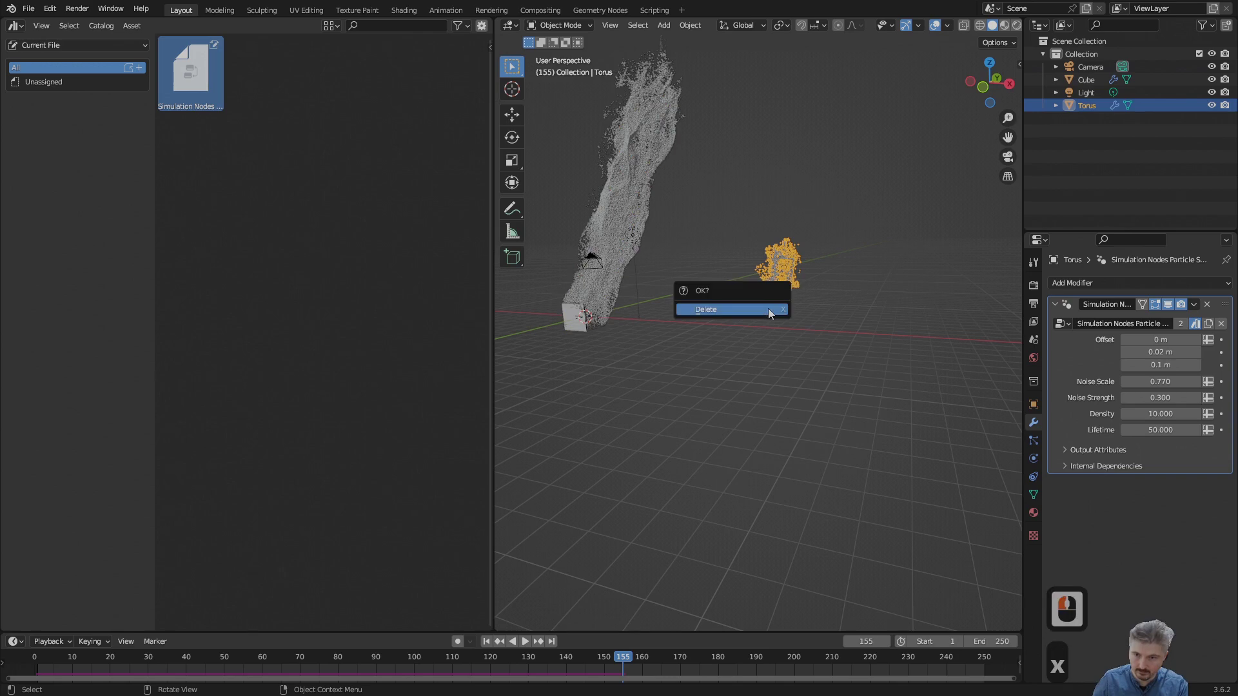
left_click(768, 308)
Step: In the Geometry Nodes workspace, re-enable overlays and bring up the Cube's particle node tree
left_click(602, 9)
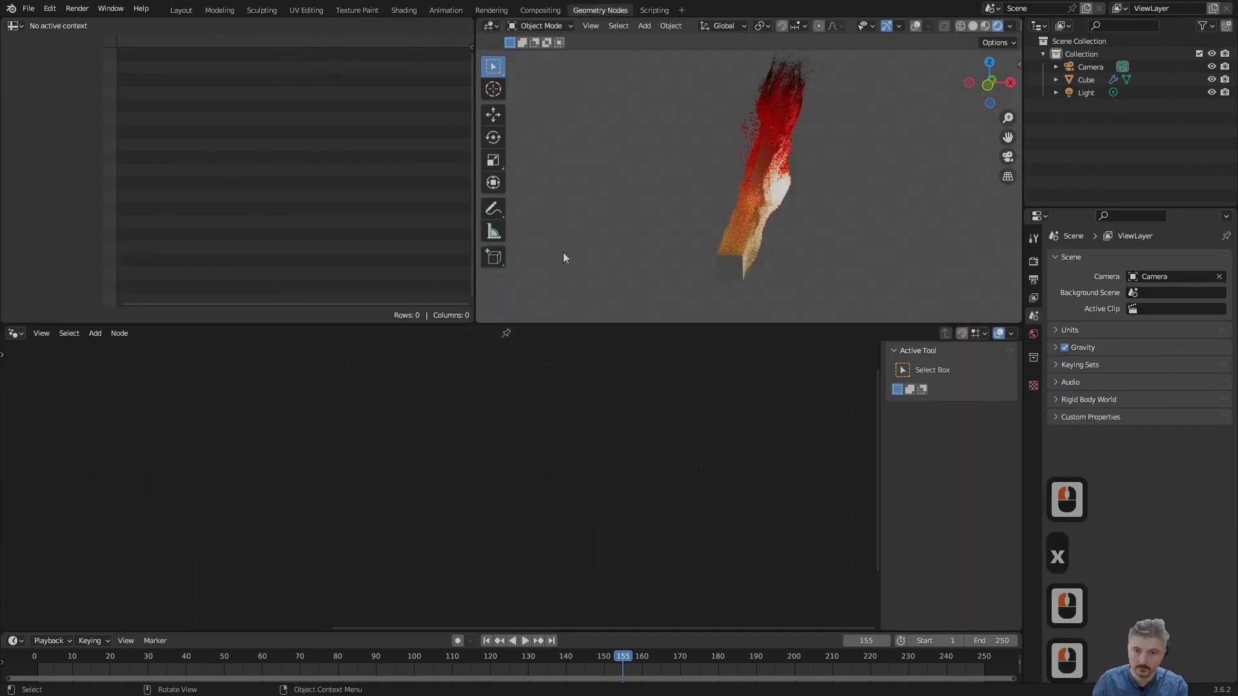
left_click(914, 27)
left_click(733, 269)
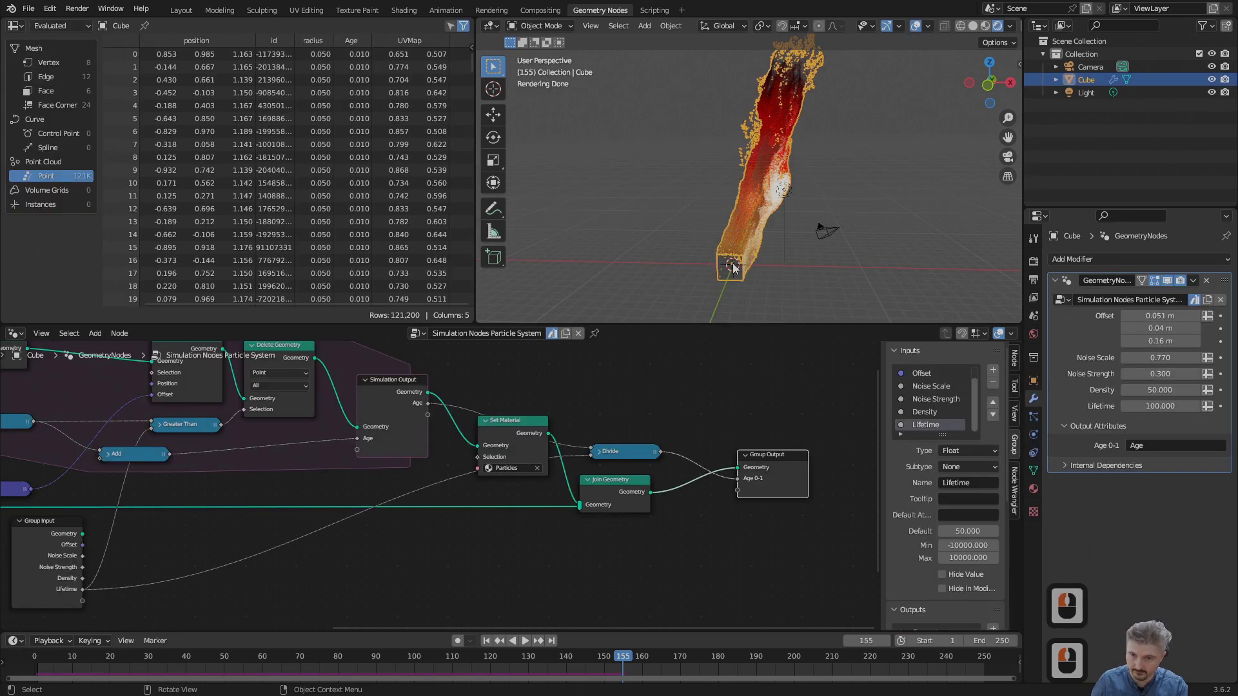
scroll(454, 523, "down", 2)
middle_click_drag(454, 524, 534, 555)
scroll(469, 448, "up", 2)
middle_click_drag(311, 428, 487, 506)
scroll(492, 509, "up", 2)
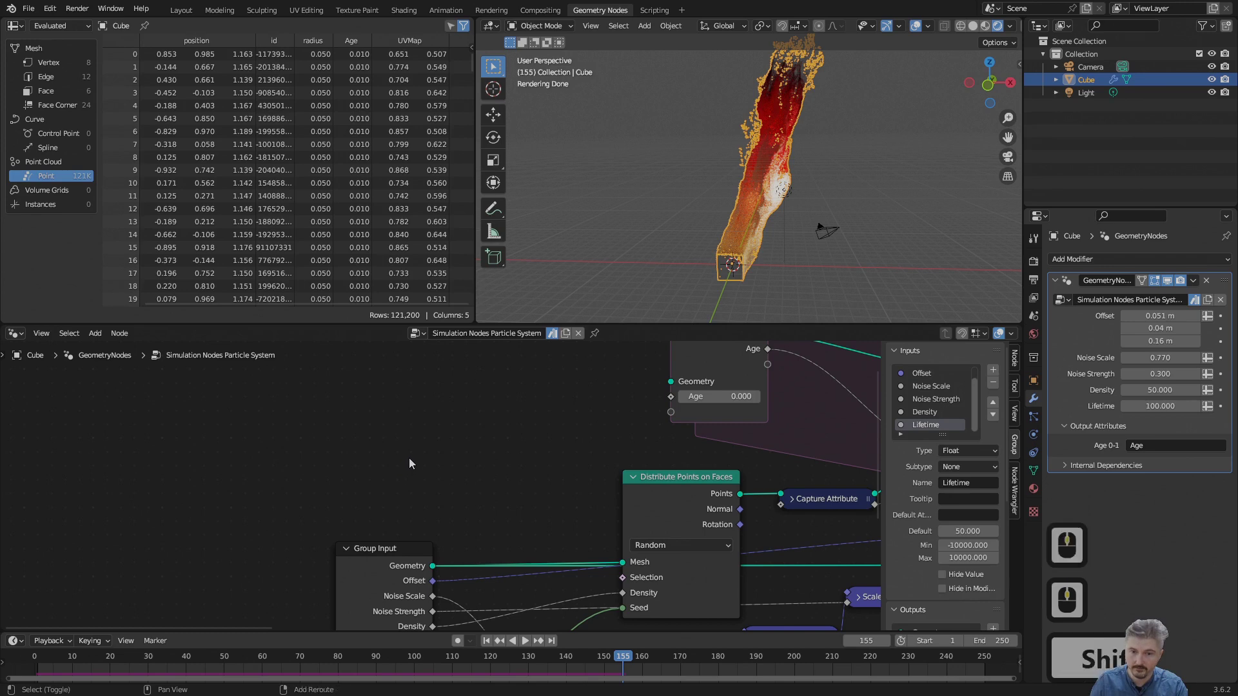
Step: Add an Object Info node above Distribute Points on Faces
key("shift+a")
left_click(381, 381)
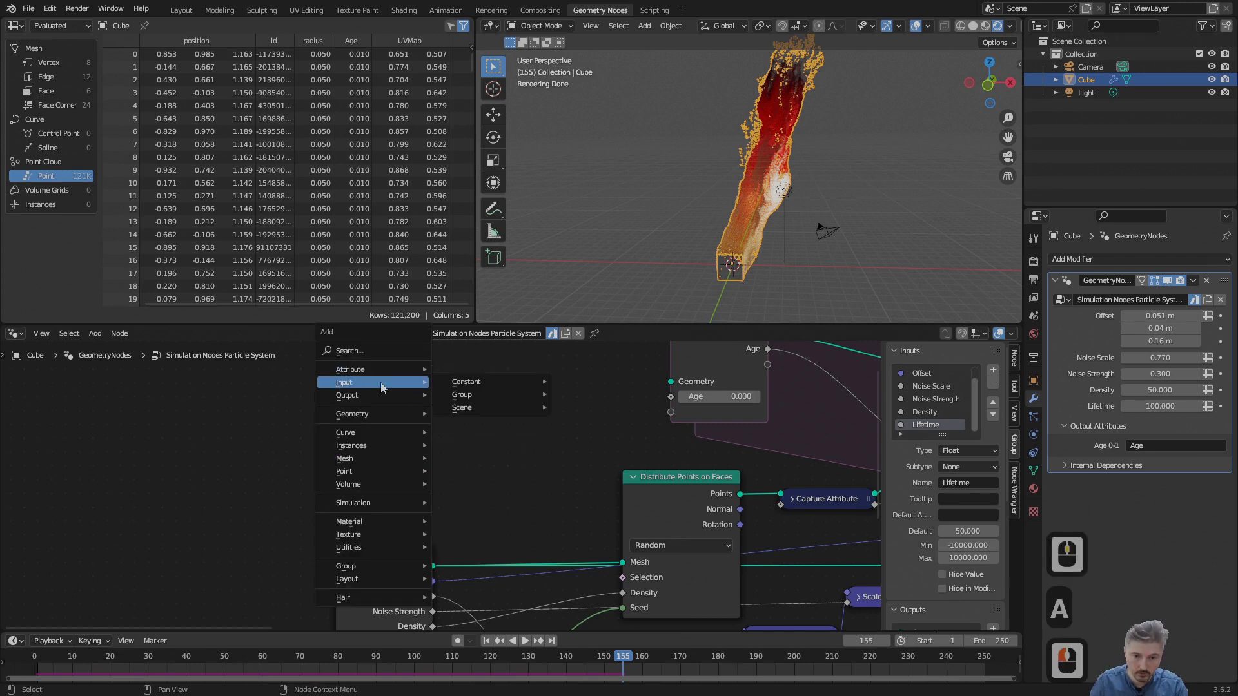
left_click(458, 410)
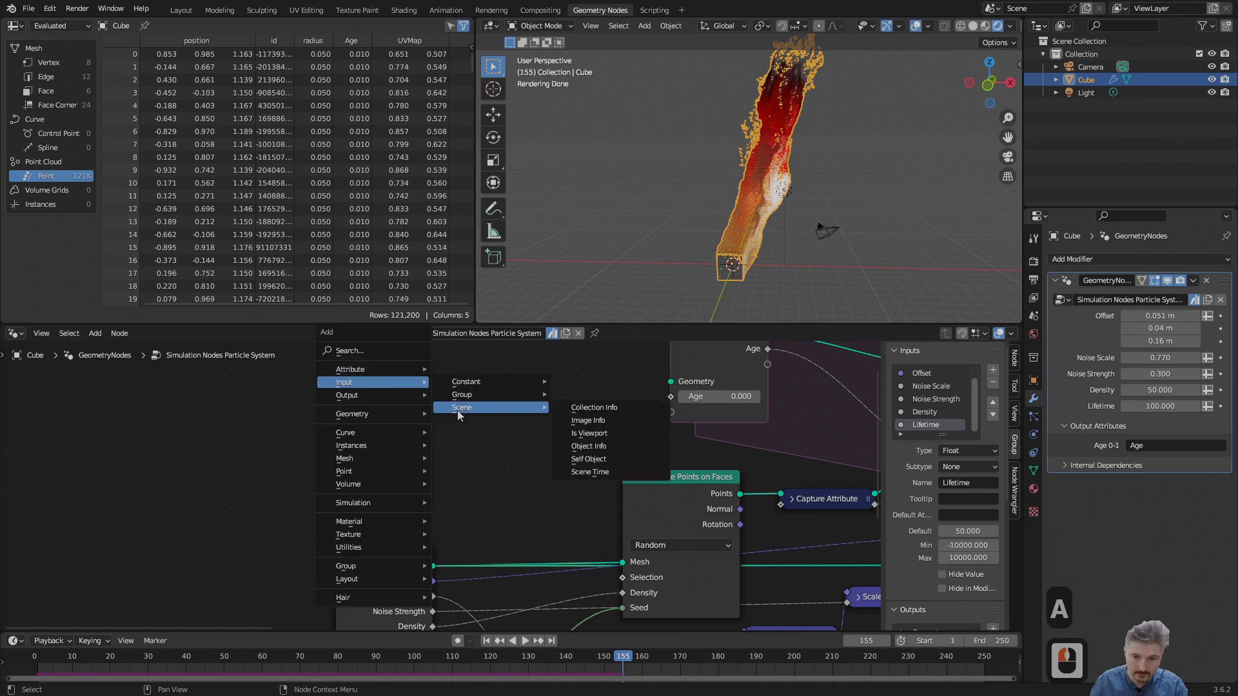
left_click(589, 446)
left_click(498, 390)
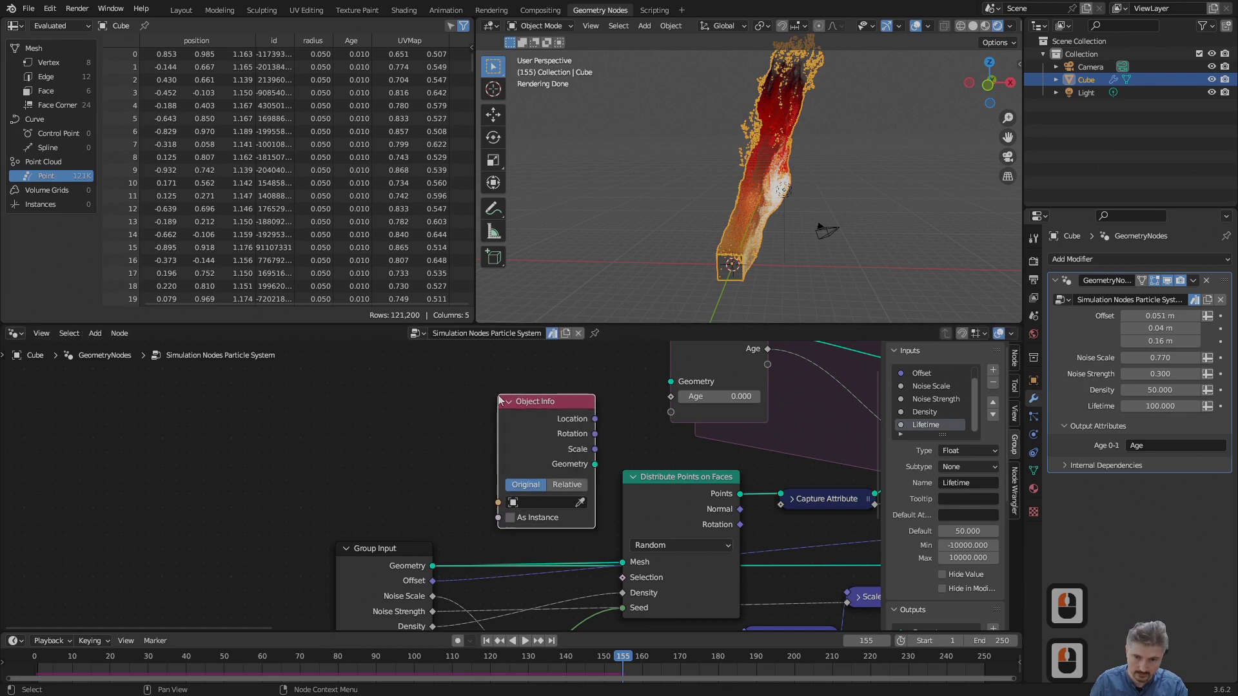
middle_click_drag(428, 447, 381, 414)
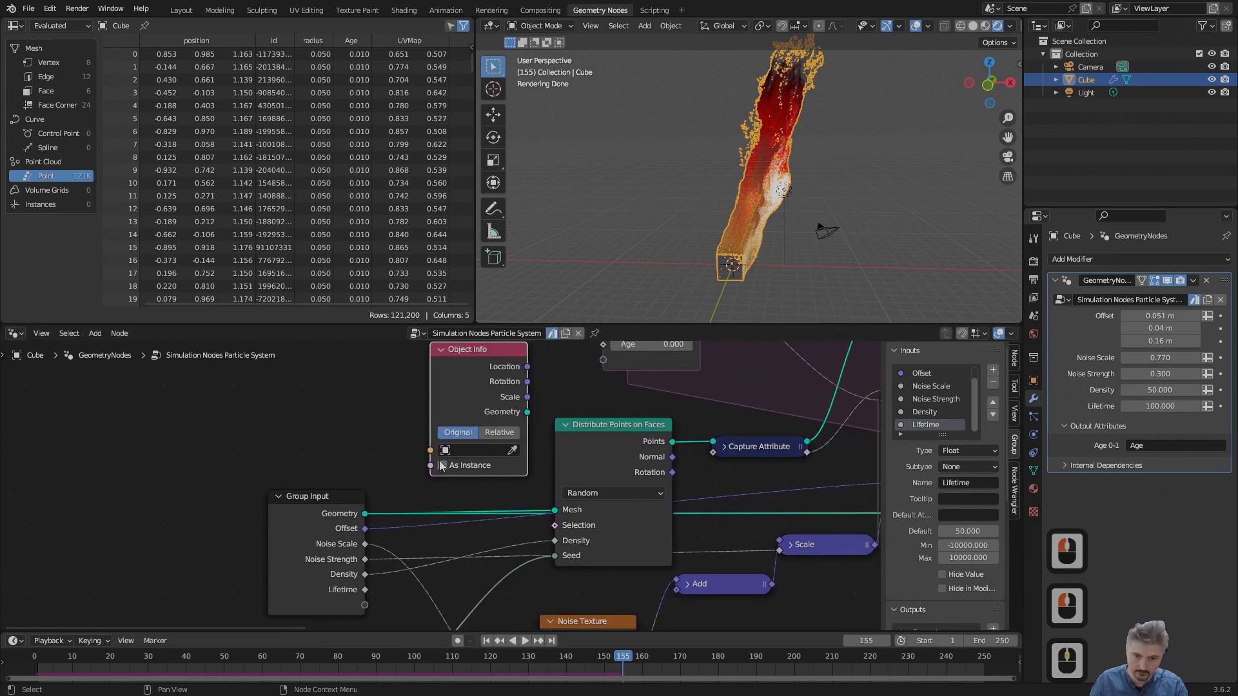
key("shift")
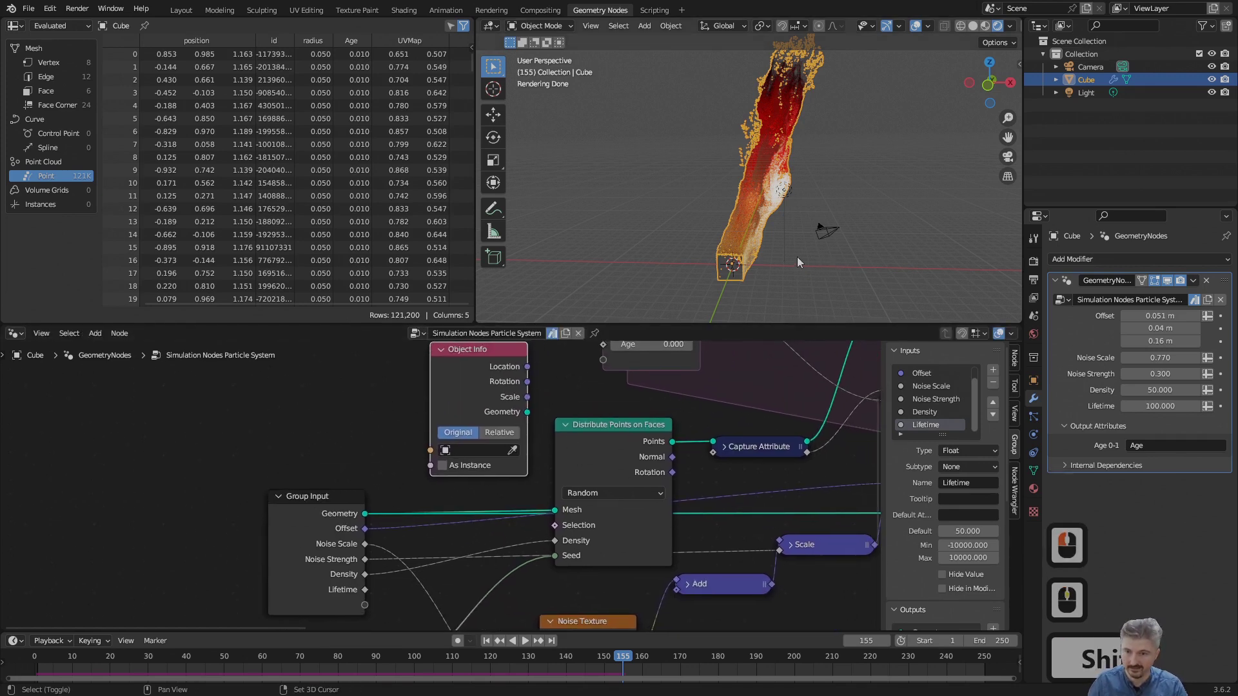
Step: Add an Ico Sphere and move it along X to the right of the Cube
key("shift+a")
mouse_move(767, 272)
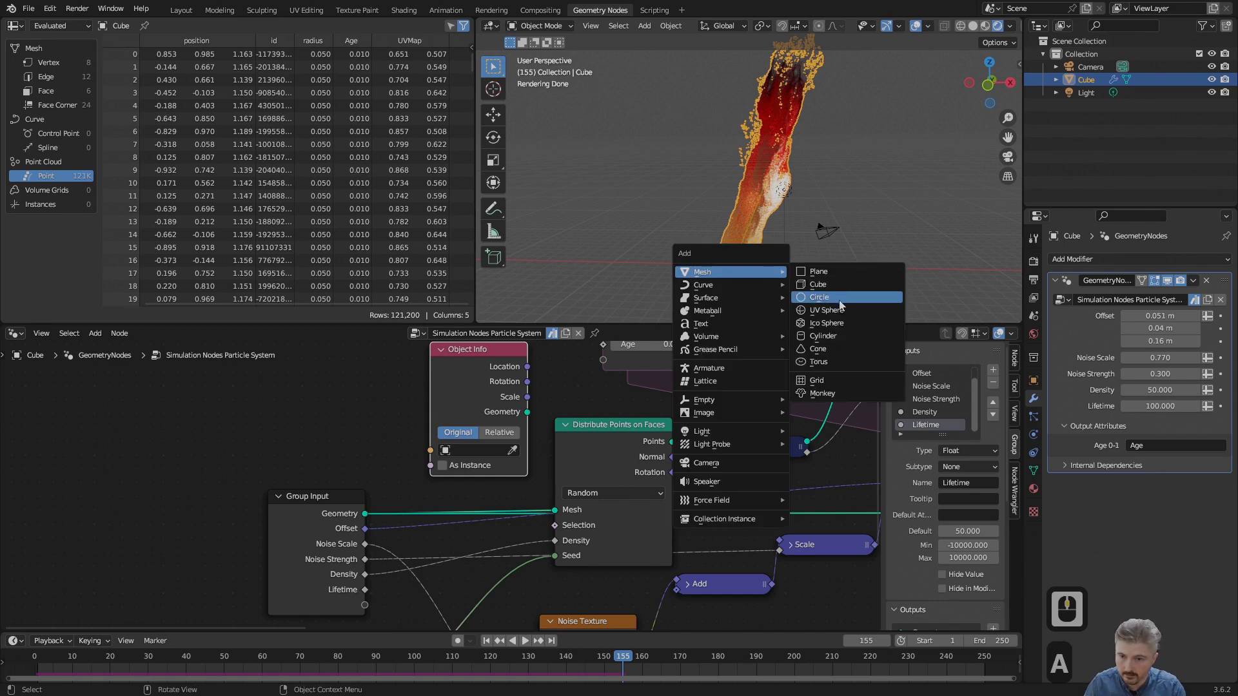
left_click(831, 323)
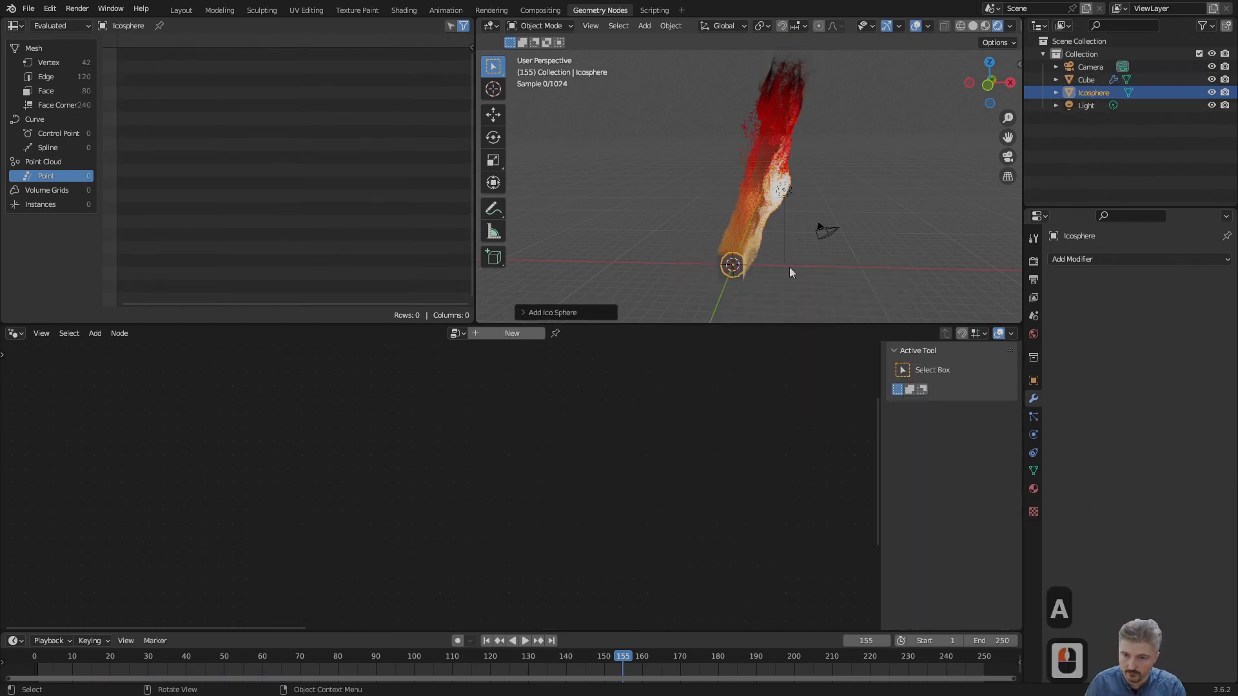
key("g")
key("x")
left_click(909, 271)
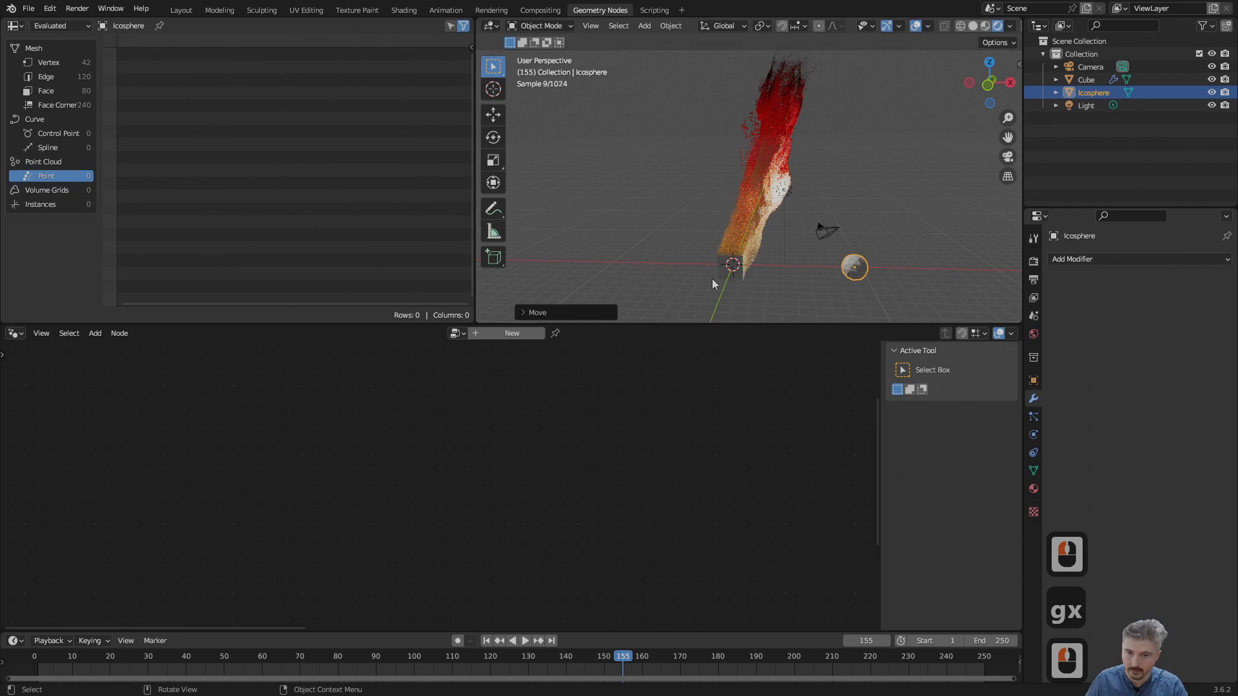
Step: Set the Cube's Object Info node to the Icosphere with Relative transforms
left_click(739, 271)
left_click(512, 450)
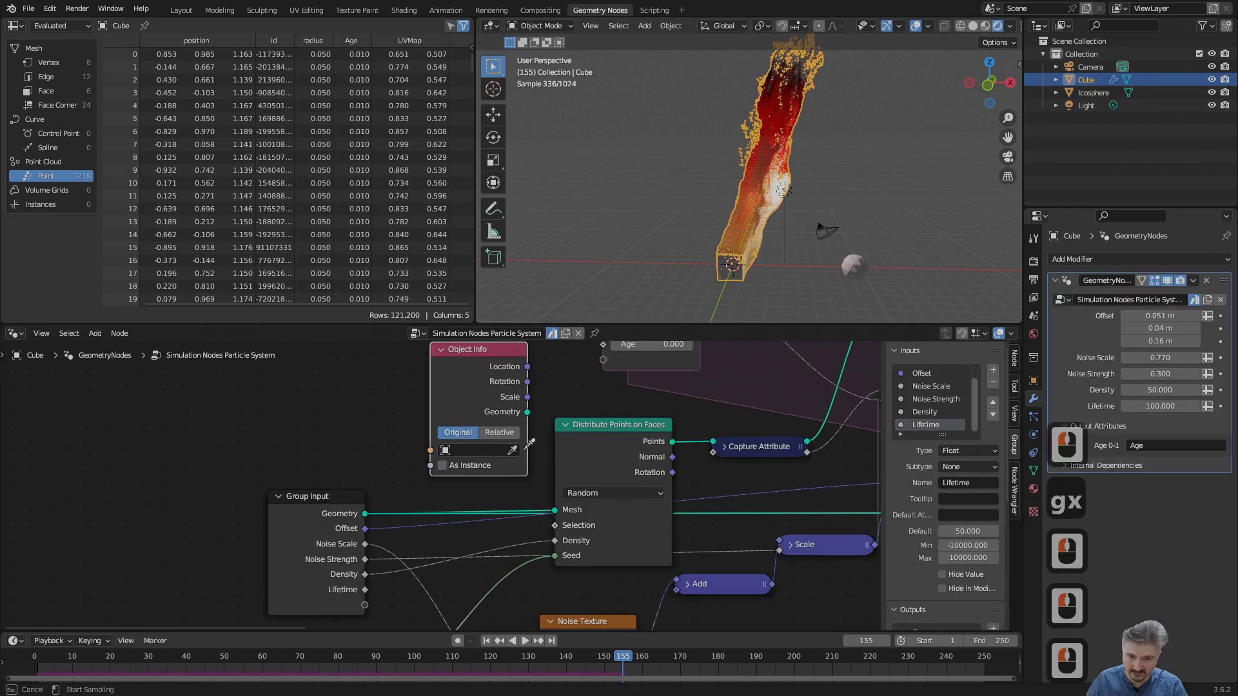
left_click(851, 267)
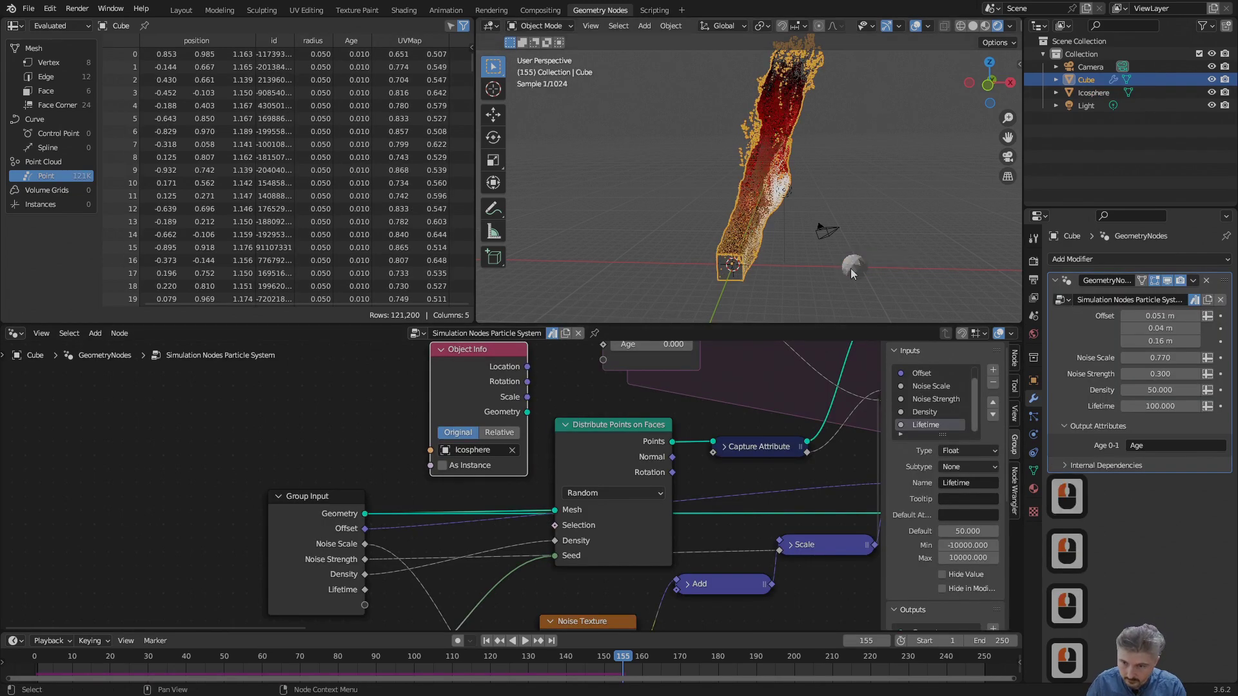
middle_click_drag(882, 289, 814, 272, "shift")
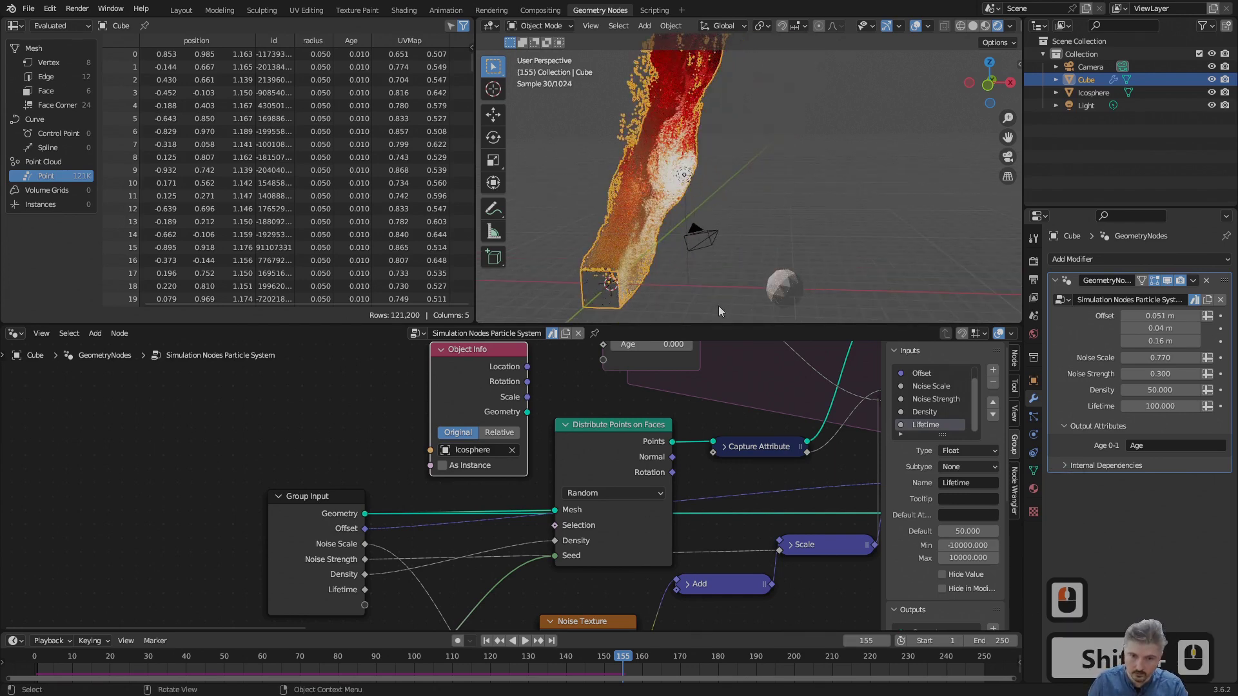
left_click(496, 435)
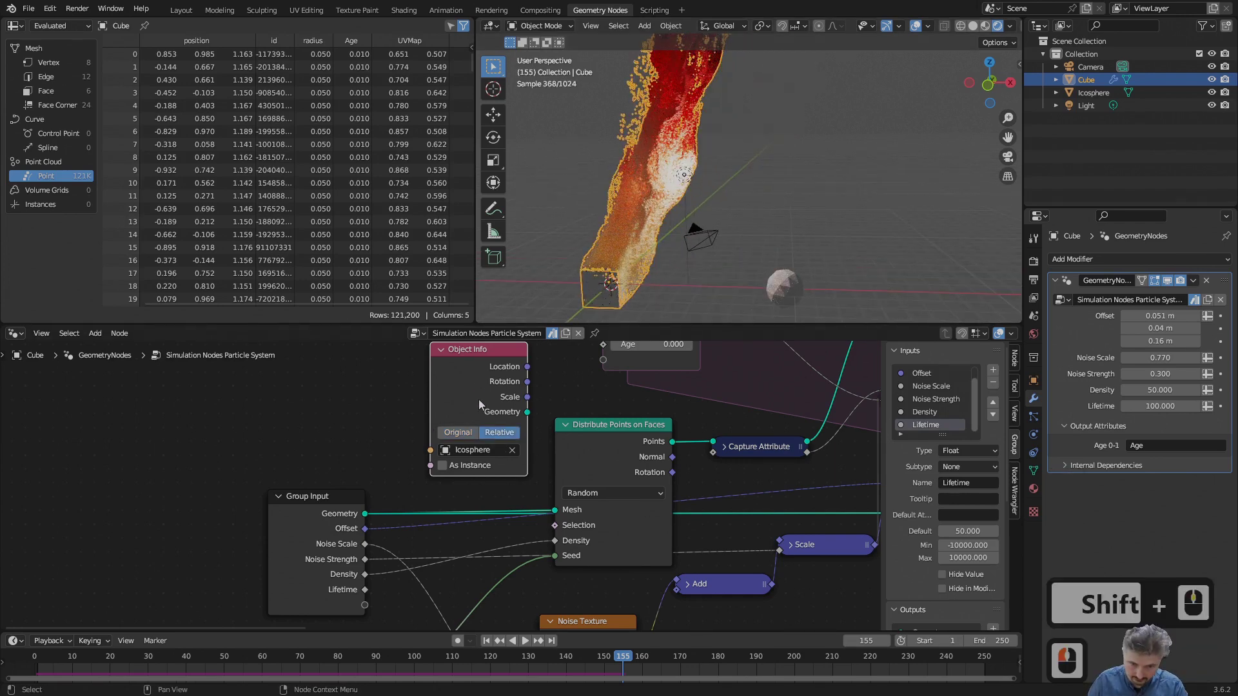
left_click_drag(467, 365, 372, 360)
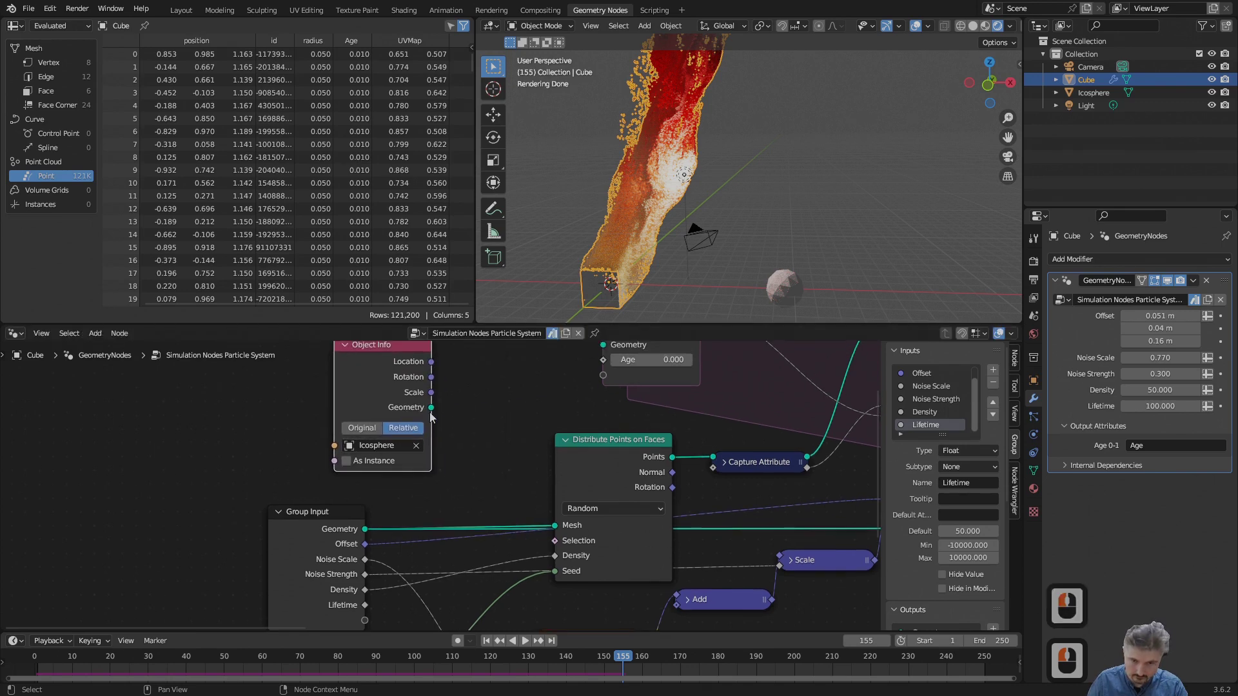
Step: Wire the Object Info Geometry into the Mesh input and into Join Geometry
left_click_drag(556, 523, 555, 524)
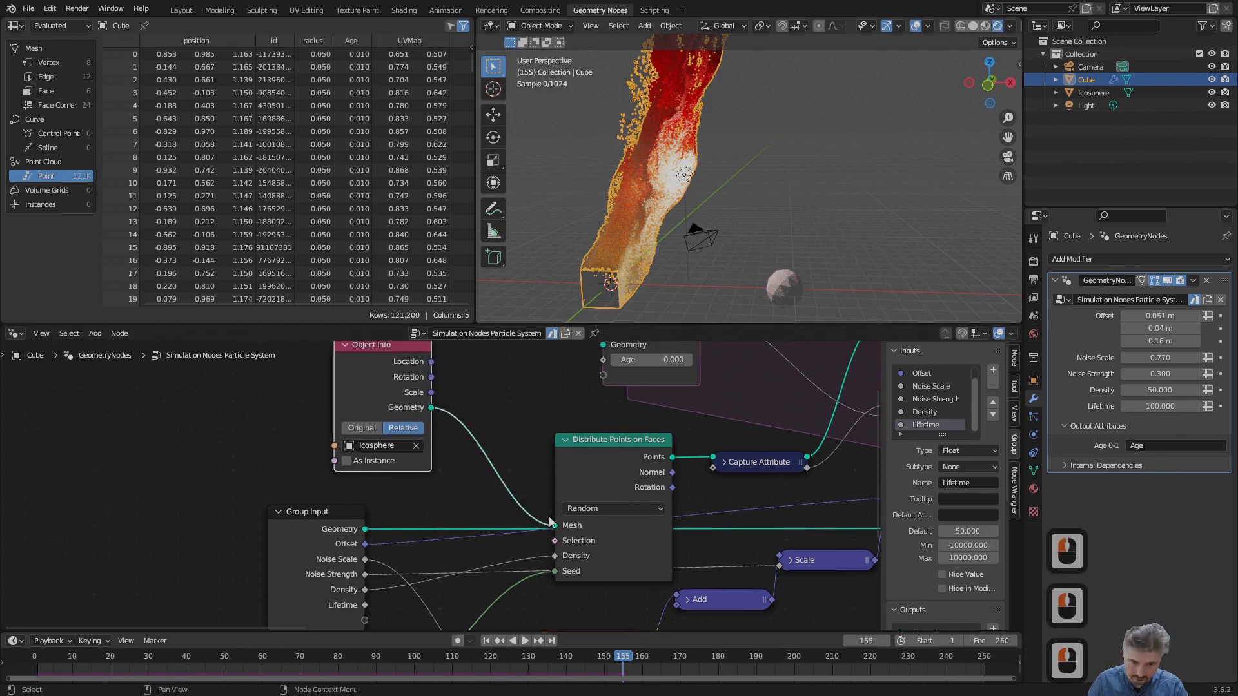
scroll(614, 443, "down", 3)
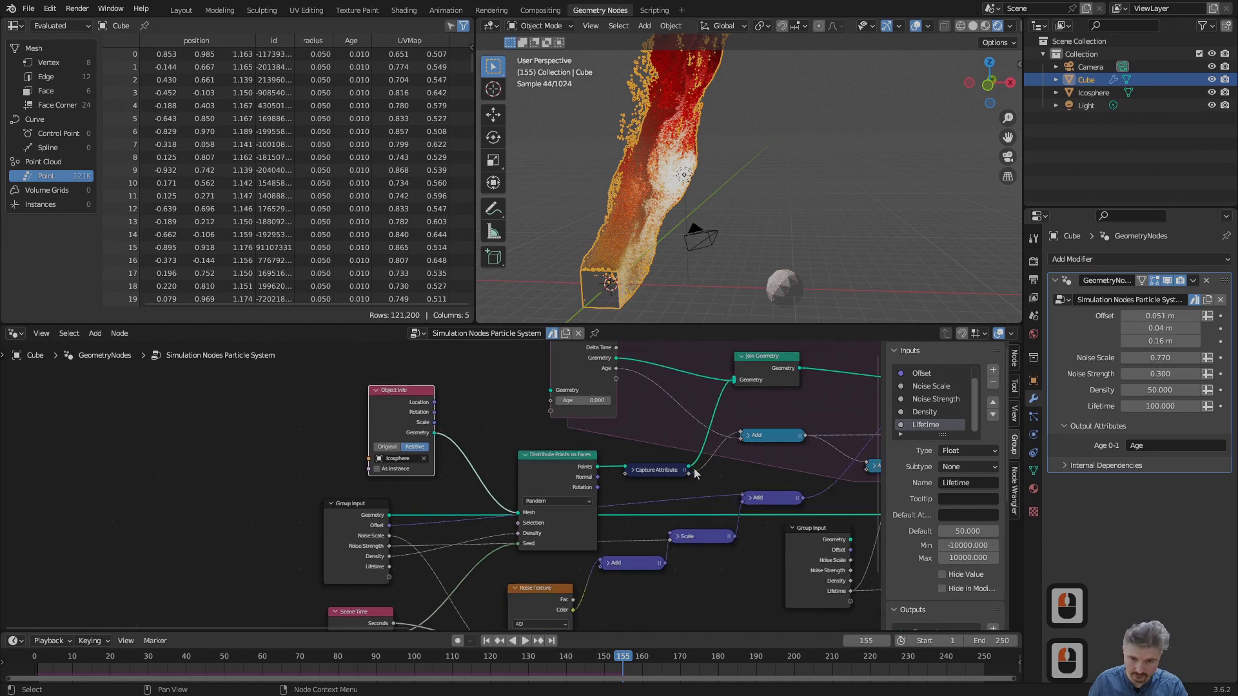
scroll(649, 481, "down", 2)
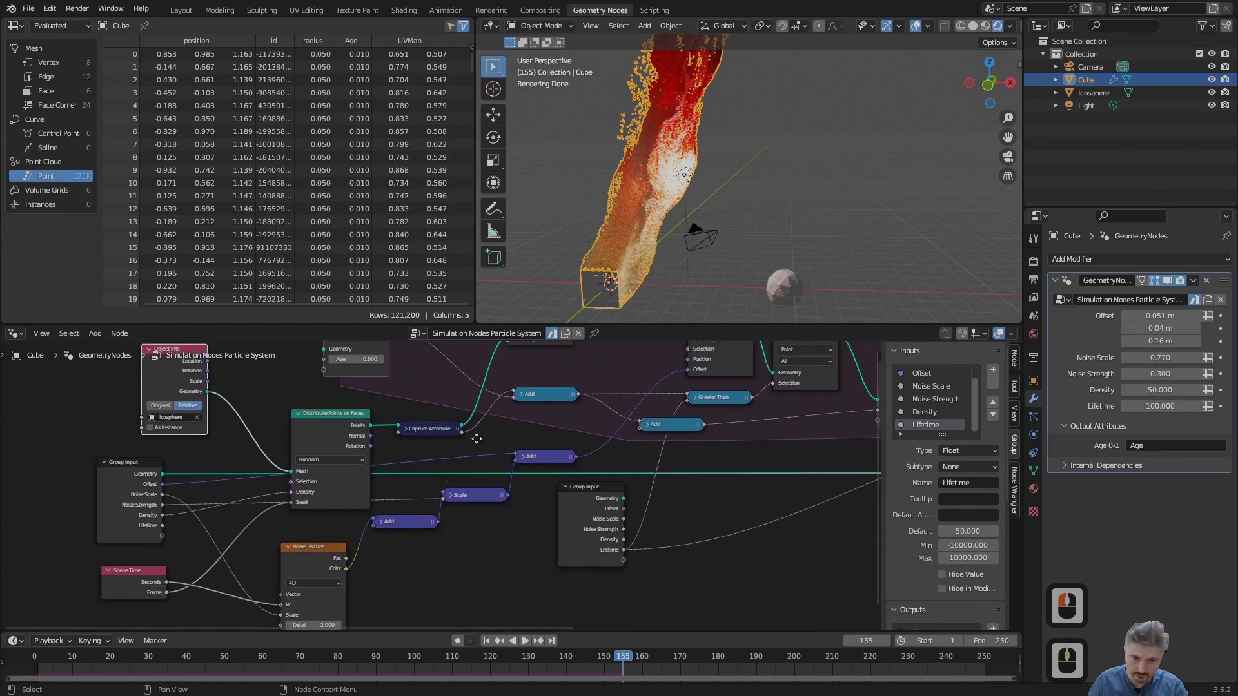
middle_click_drag(649, 480, 497, 456)
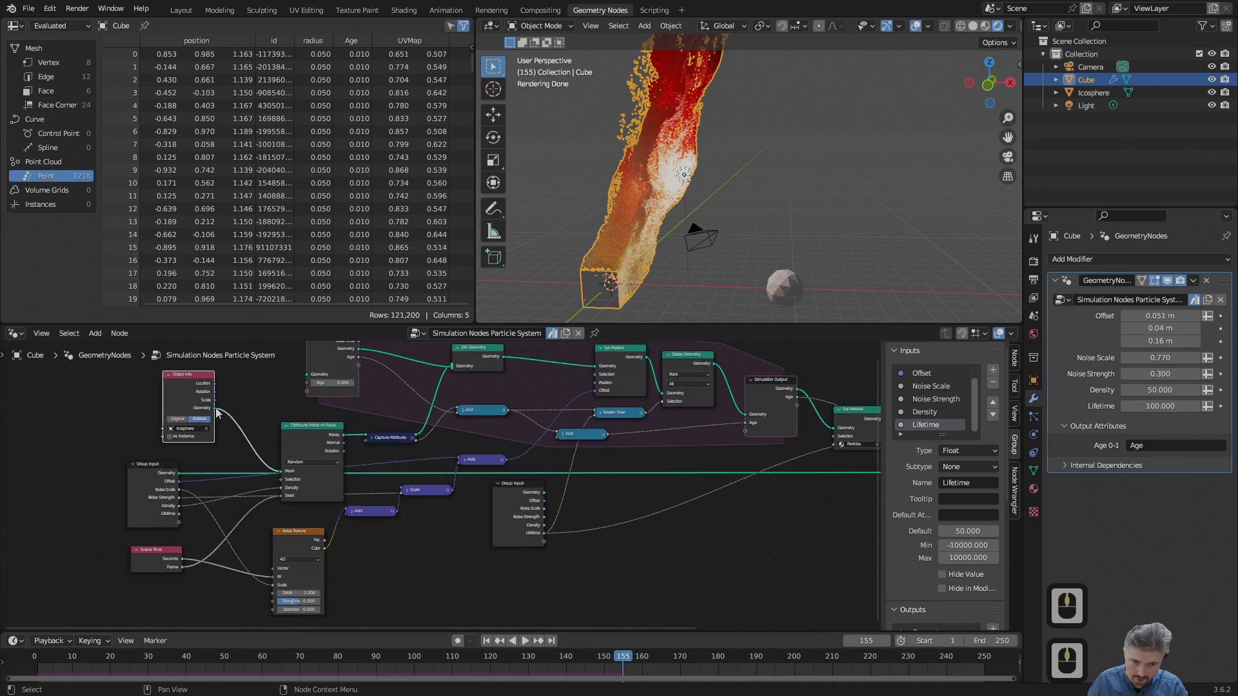
middle_click_drag(810, 559, 730, 554)
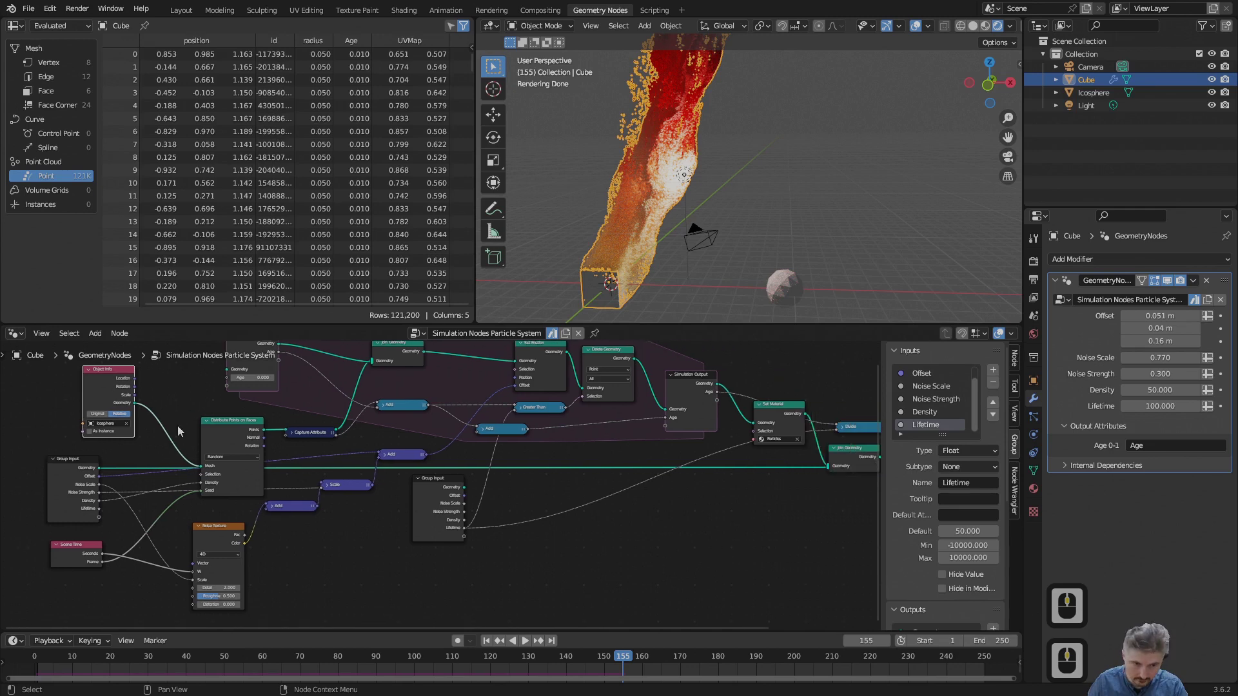
left_click_drag(136, 405, 827, 469)
scroll(807, 530, "up", 5)
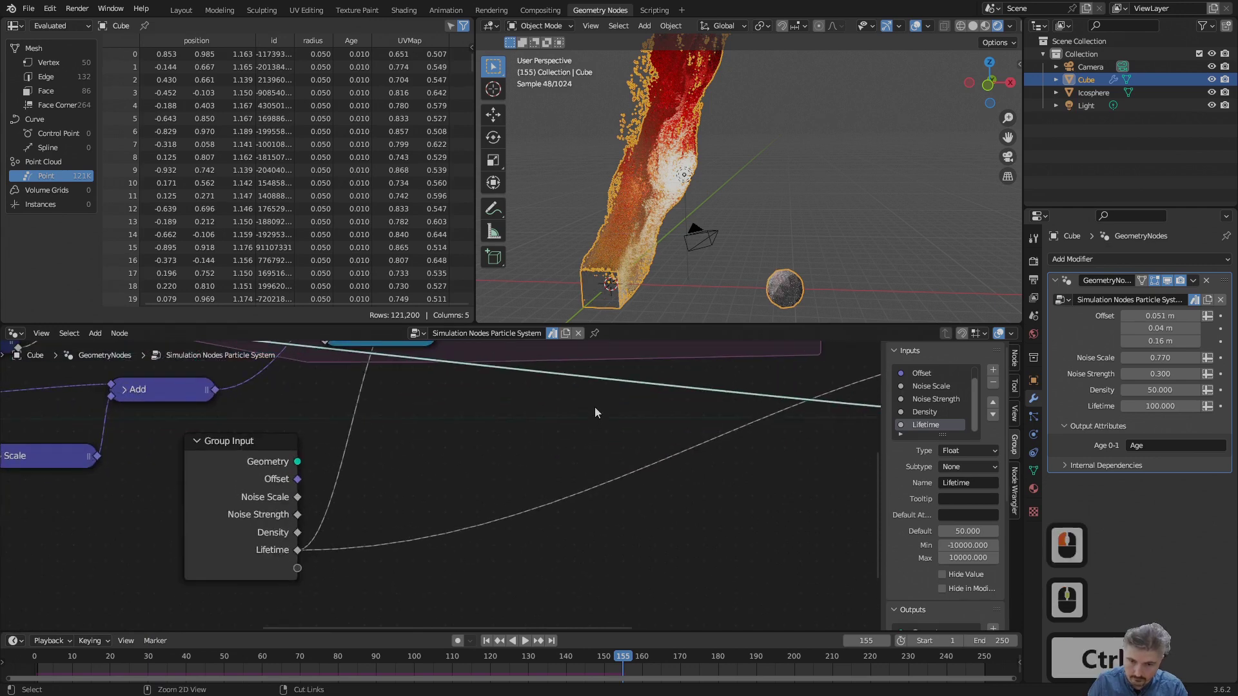
scroll(568, 458, "right", 5, "ctrl")
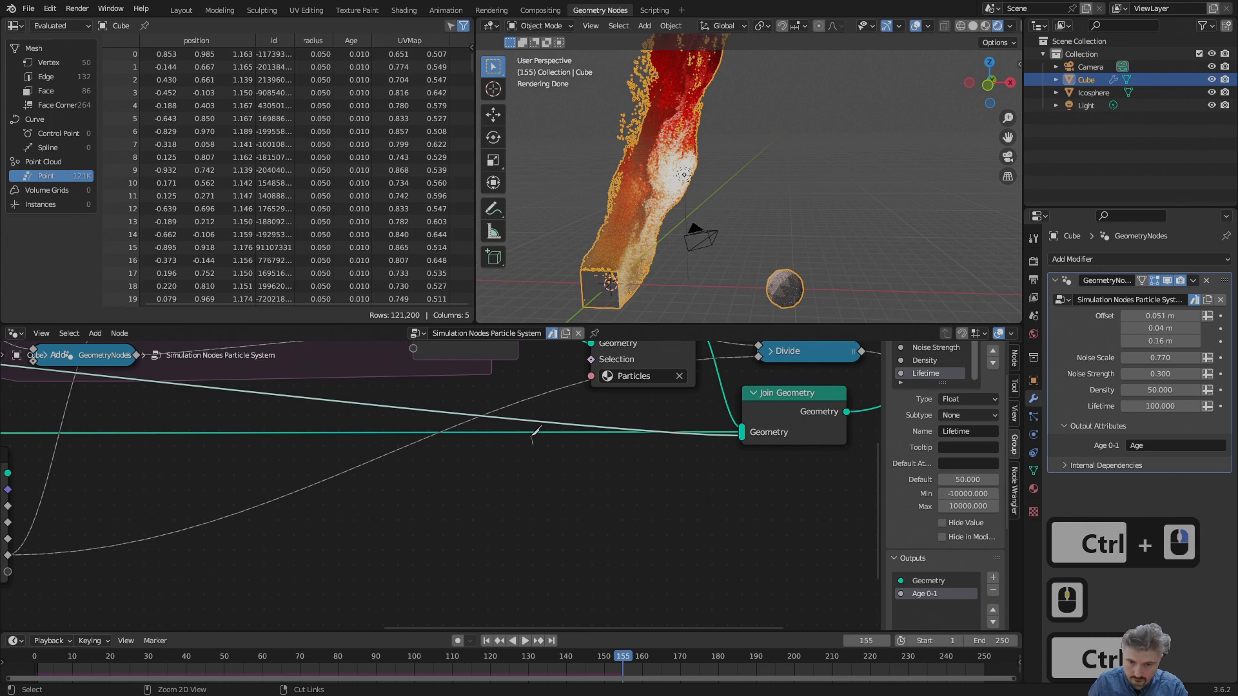
Step: Zoom out and move the Group Input node further left in the node tree
middle_click_drag(523, 429, 423, 481, "ctrl")
scroll(423, 481, "up", 3)
left_click(506, 466)
key("g")
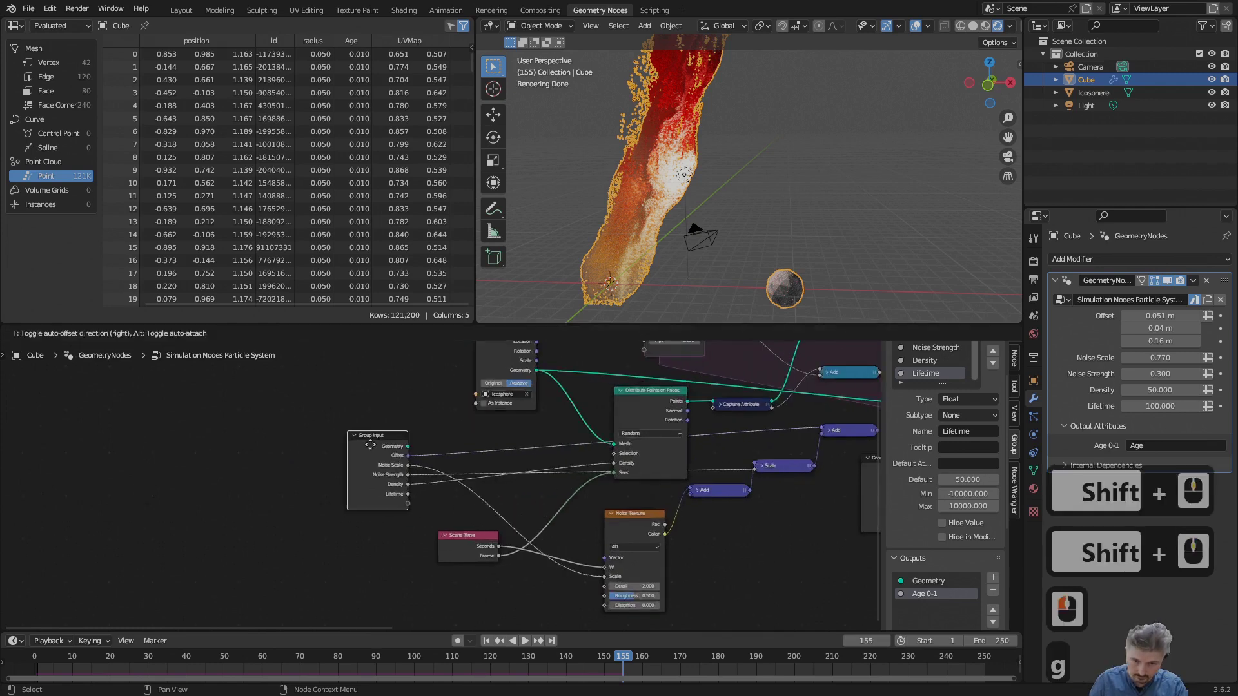
left_click(378, 449)
scroll(387, 448, "up", 1)
middle_click_drag(462, 413, 464, 444, "shift")
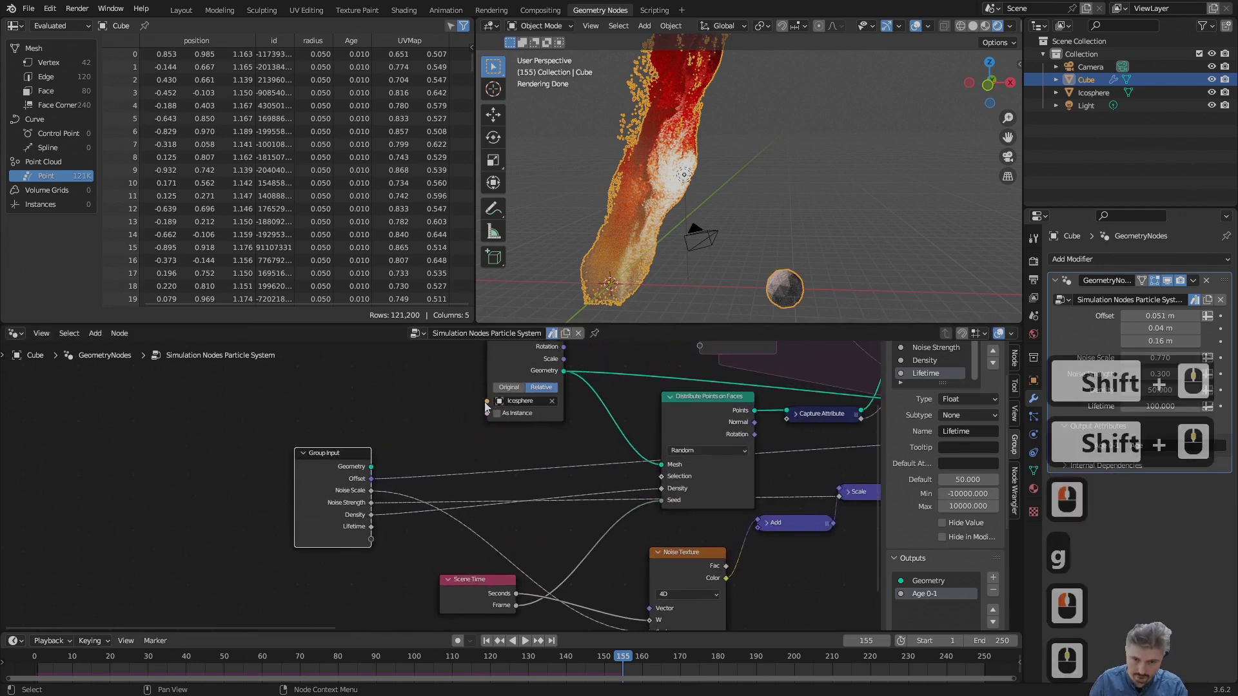
Step: Link the Object Info's Object socket to Group Input as a new Object input, with Icosphere as the emitter
left_click_drag(486, 401, 410, 491)
left_click_drag(377, 540, 371, 539)
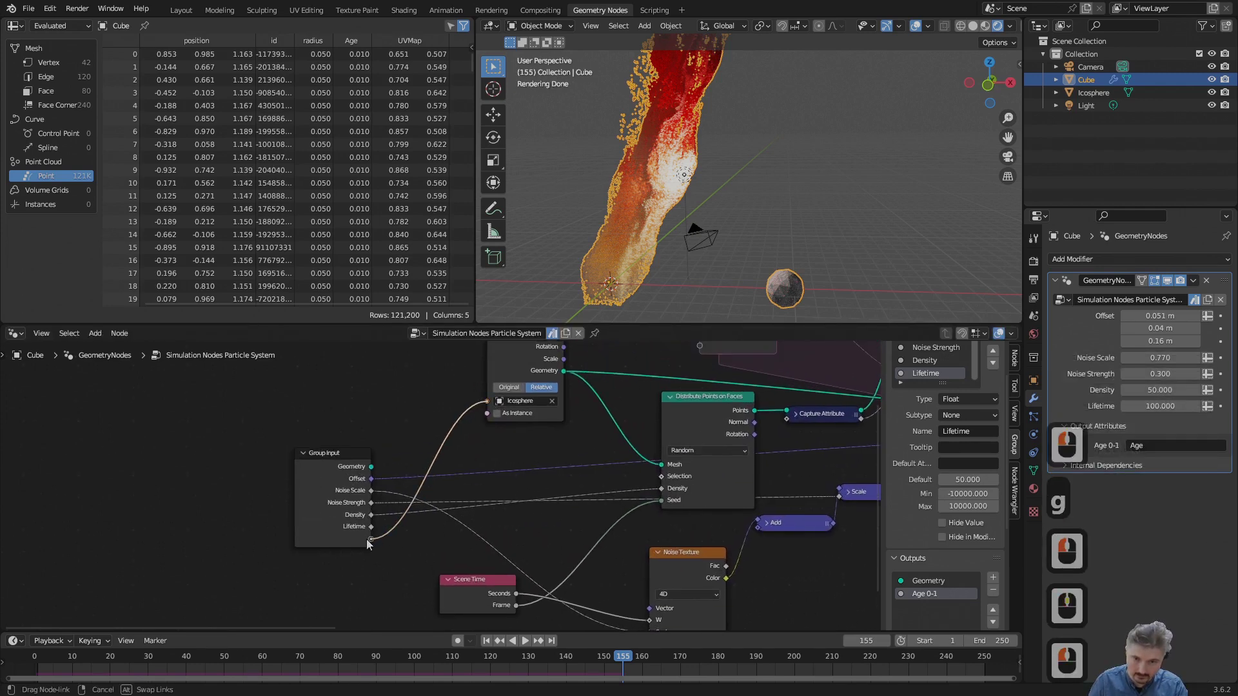
left_click(1093, 94)
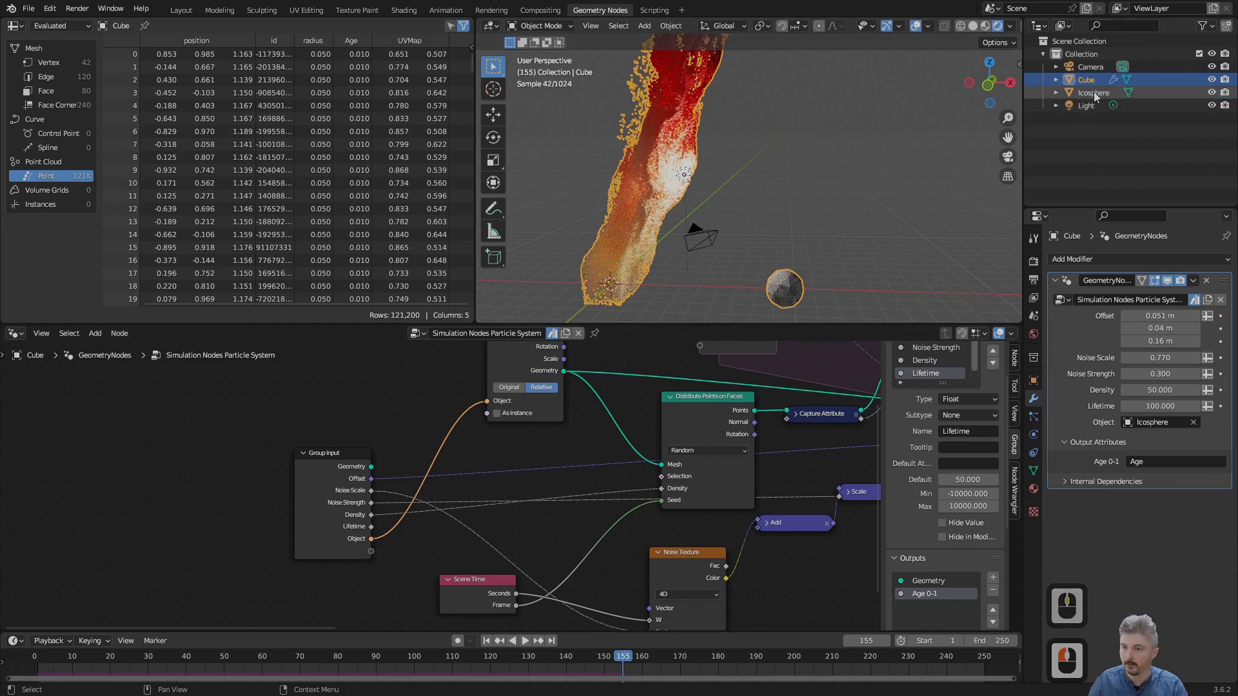
Step: Move the Icosphere emitter left during playback so its particle plume trails behind it
key("space")
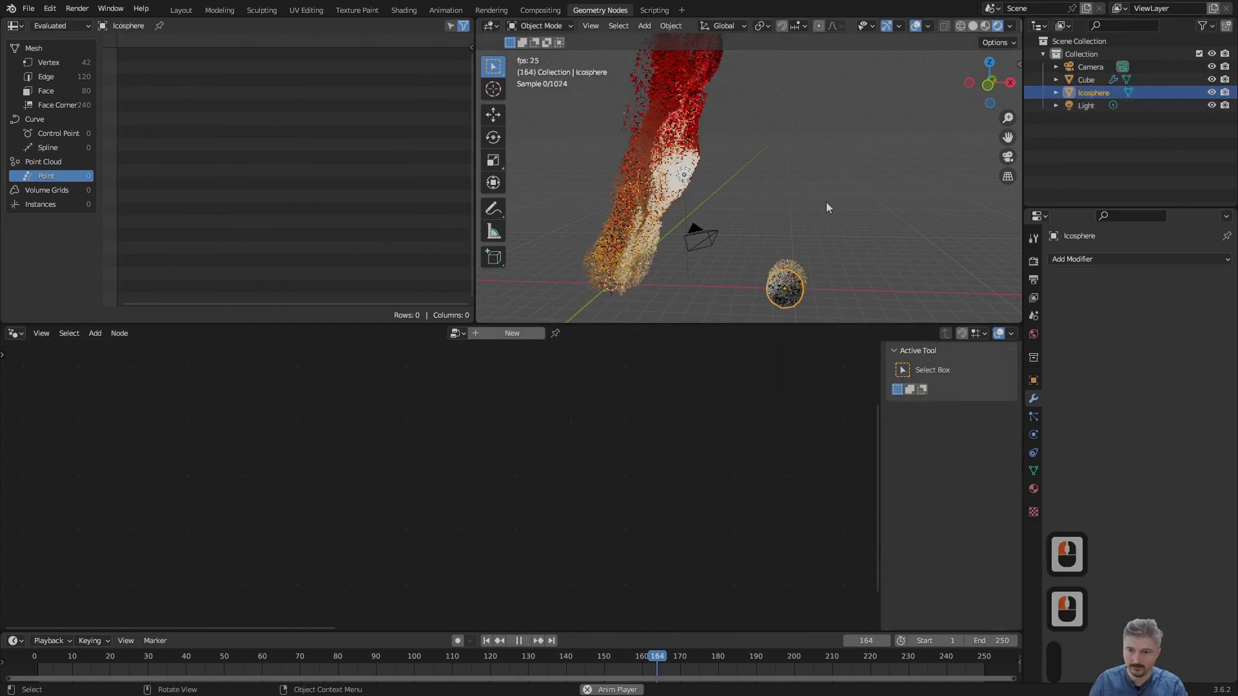
key("g")
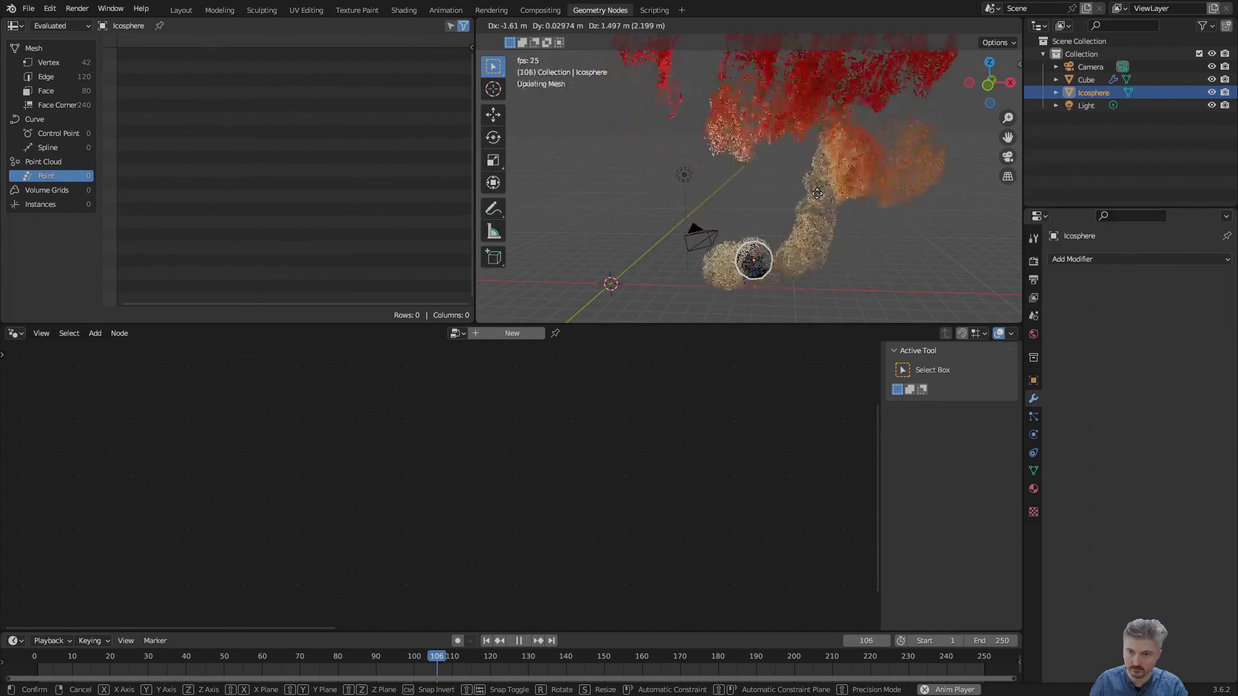
left_click(835, 191)
key("space")
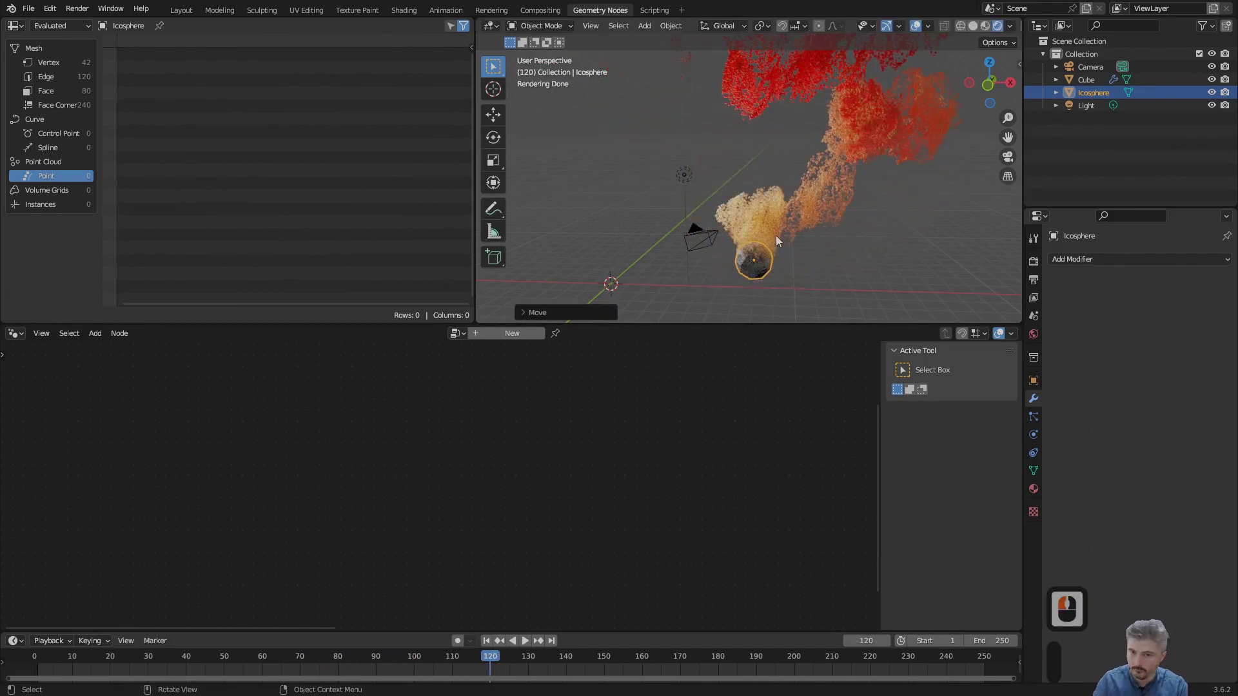
Step: Rename the Cube to 'Particle System Container' in the Outliner
left_click(1084, 81)
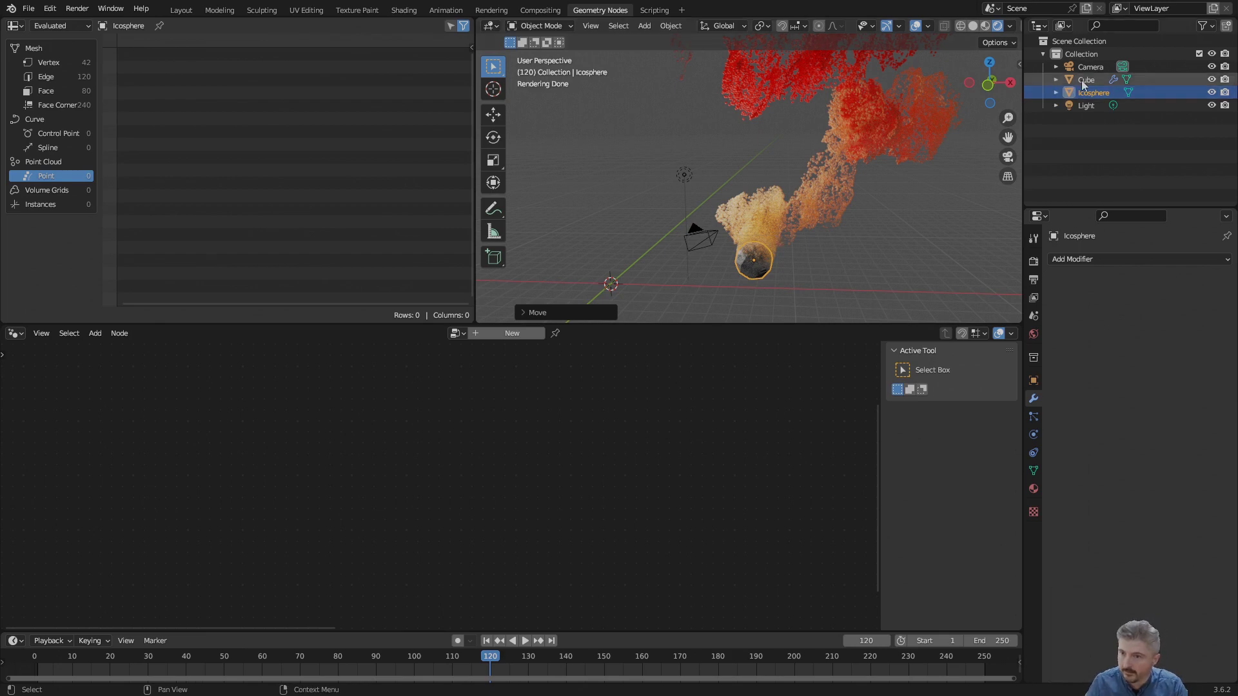
double_click(1084, 81)
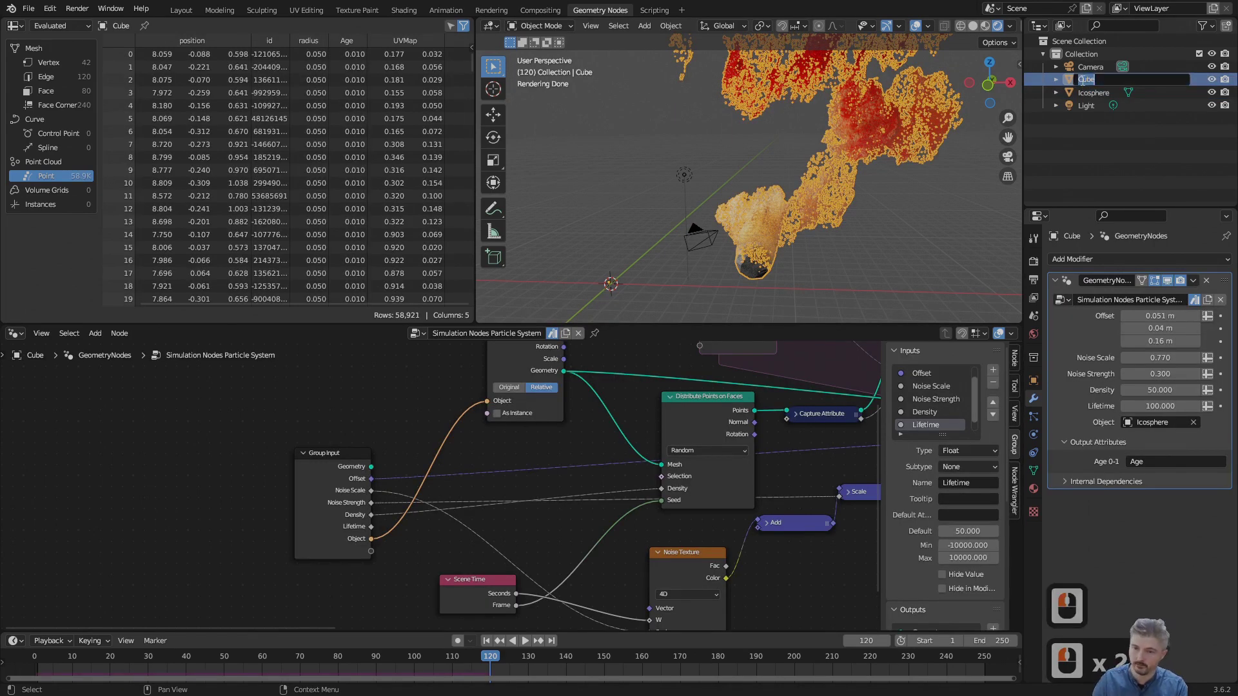
type("Particle")
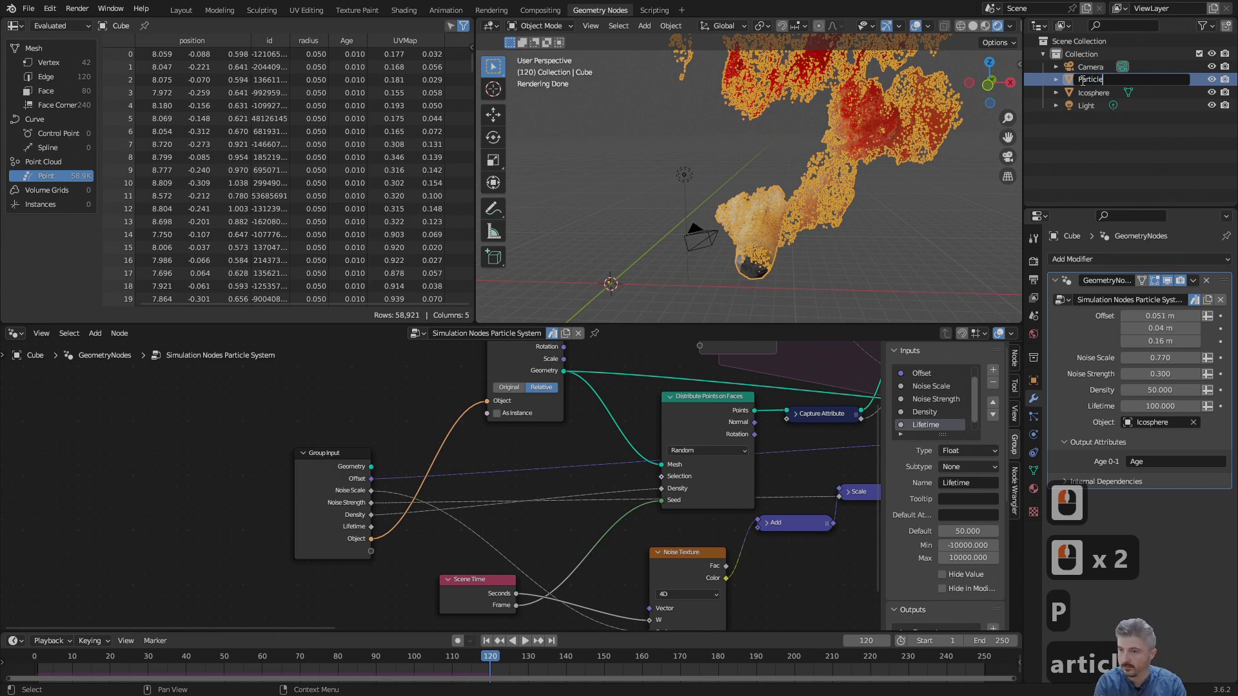
type(" System Conta")
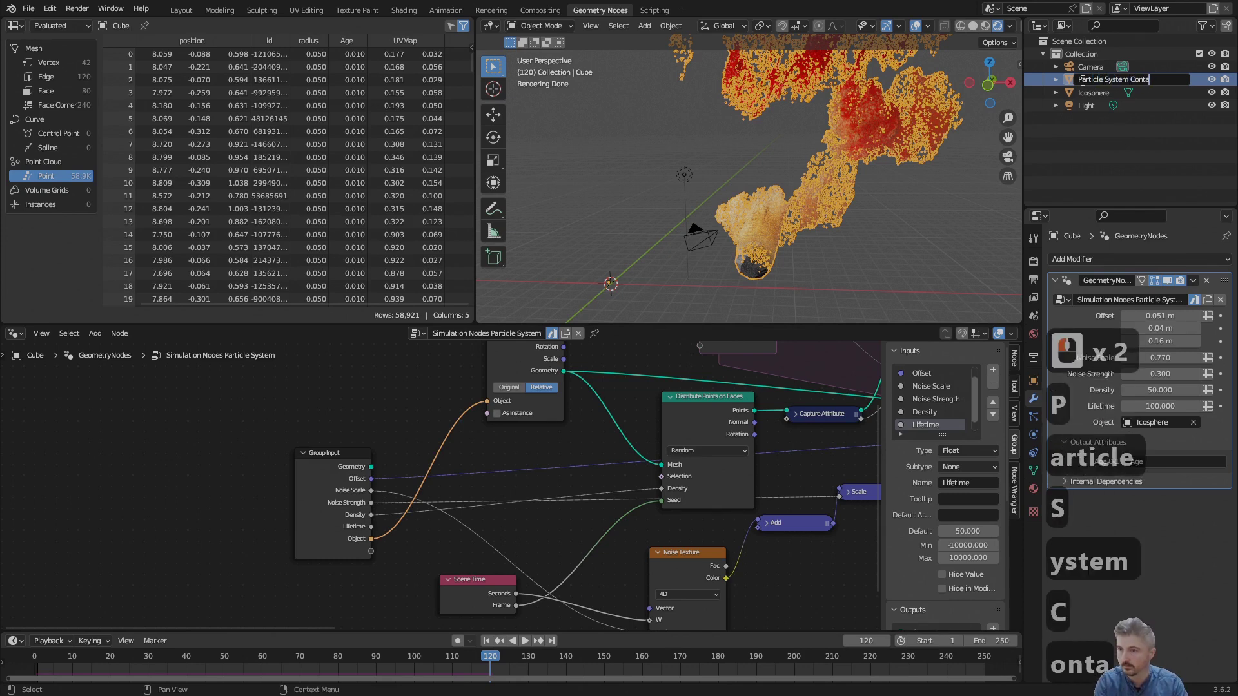
type("iner")
key("Return")
Step: Rename the Icosphere to 'Emitter Object (can be replaced)' in the Outliner
left_click(1084, 81)
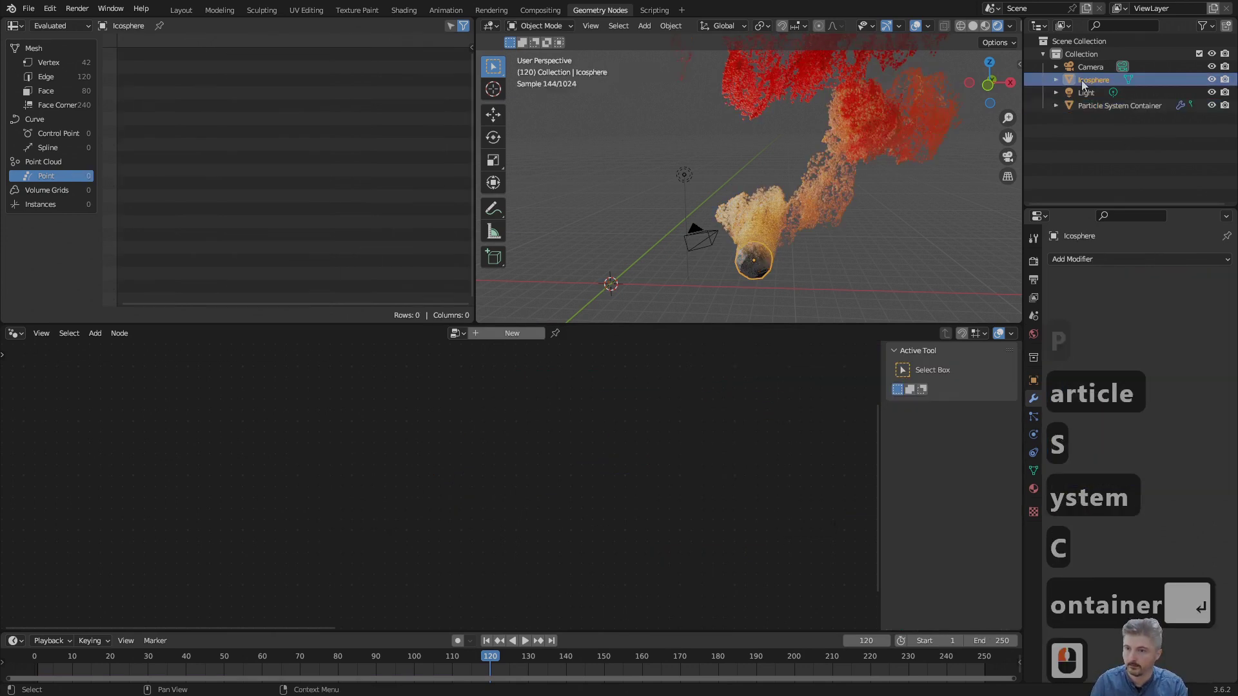
double_click(1083, 81)
type("Emitter O")
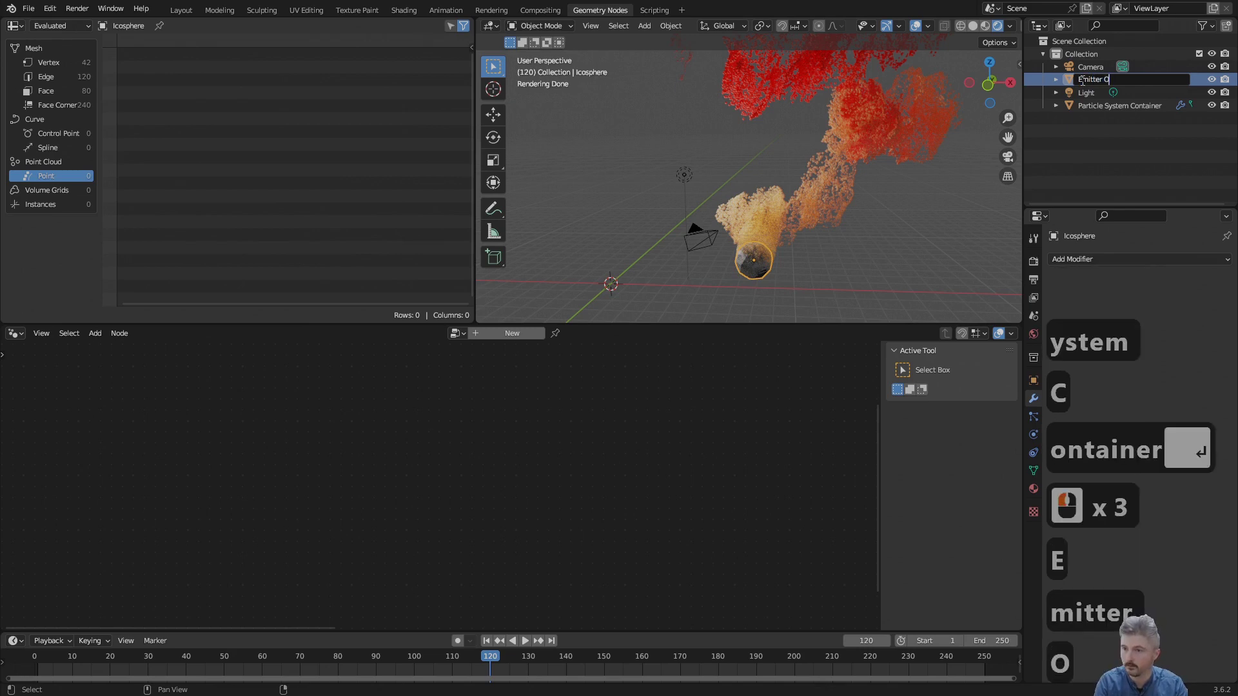
type("bject (can b")
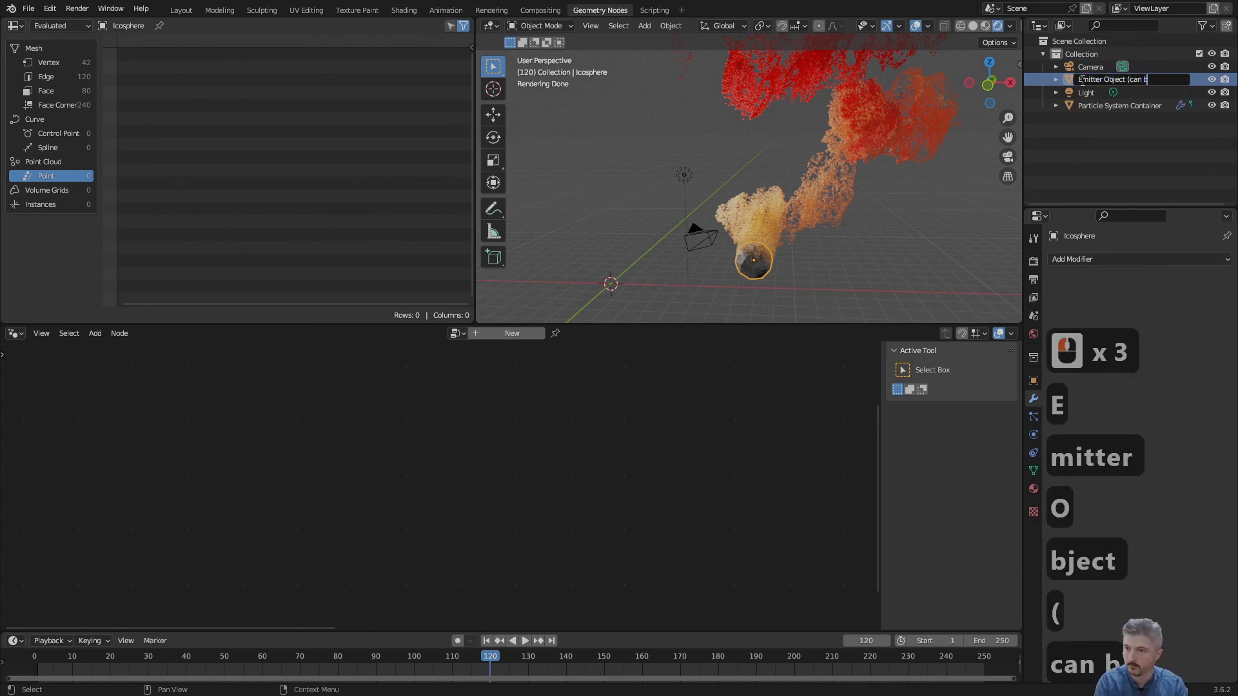
type("e replaced)")
key("Return")
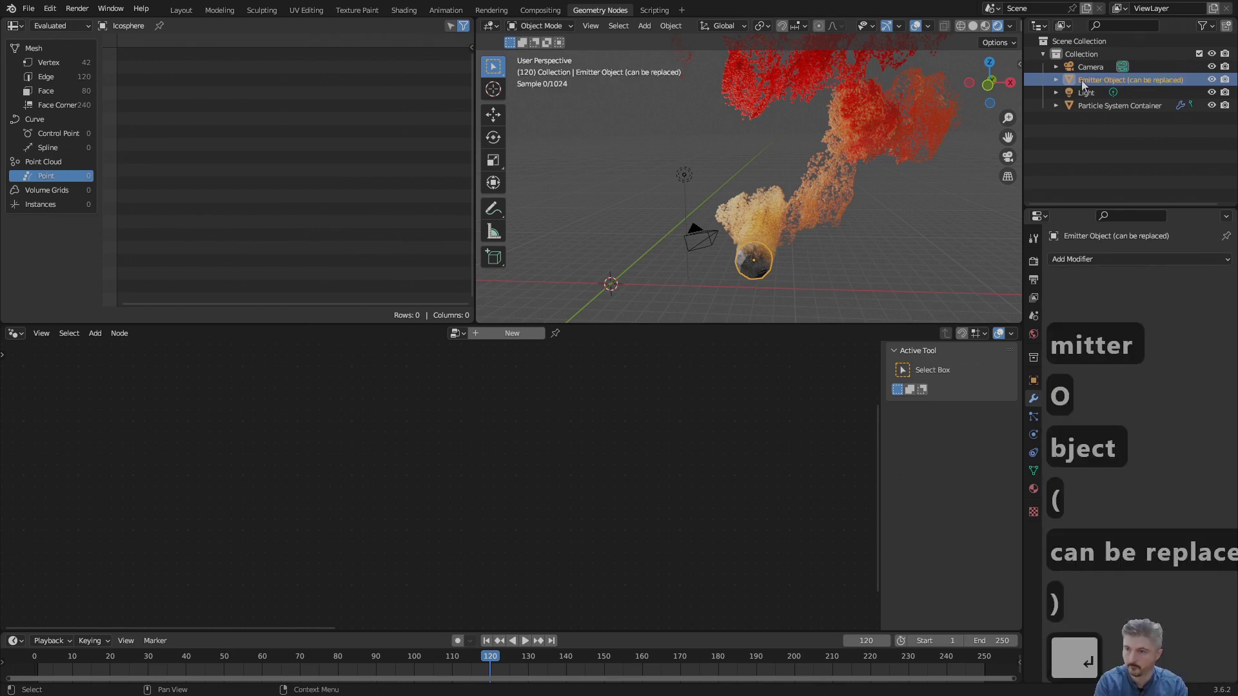
Step: Mark Particle System Container as an asset from its Outliner context menu
left_click(1104, 109)
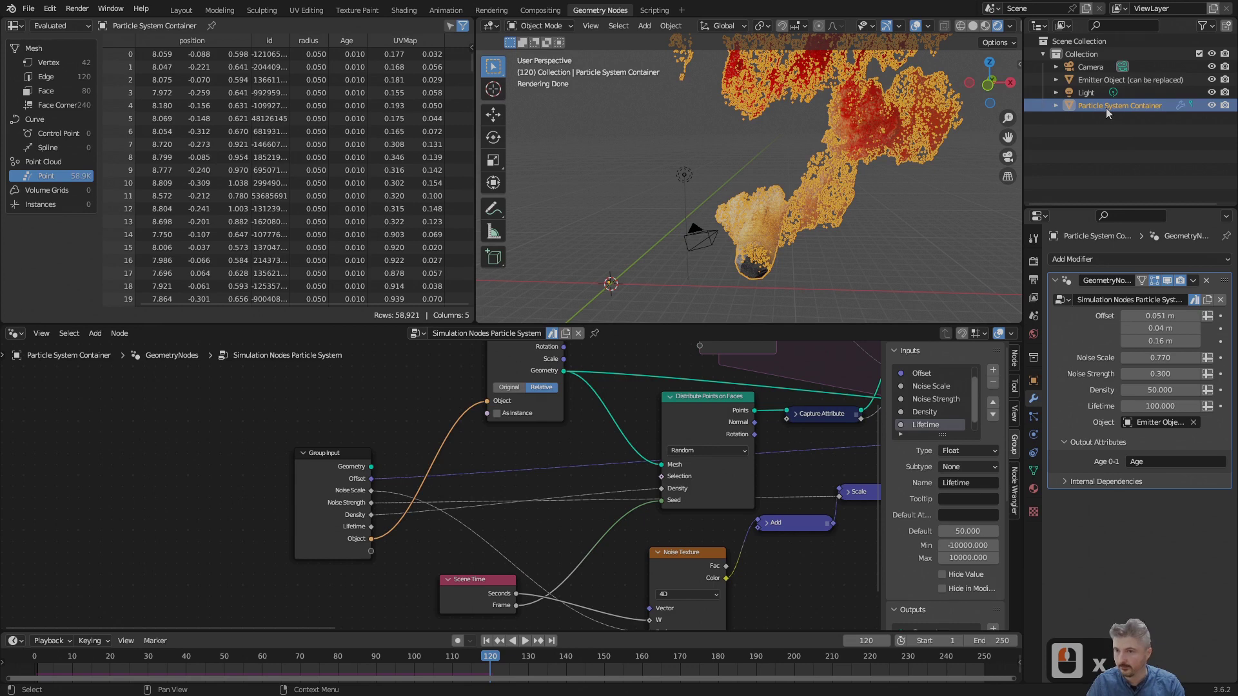
right_click(1107, 113)
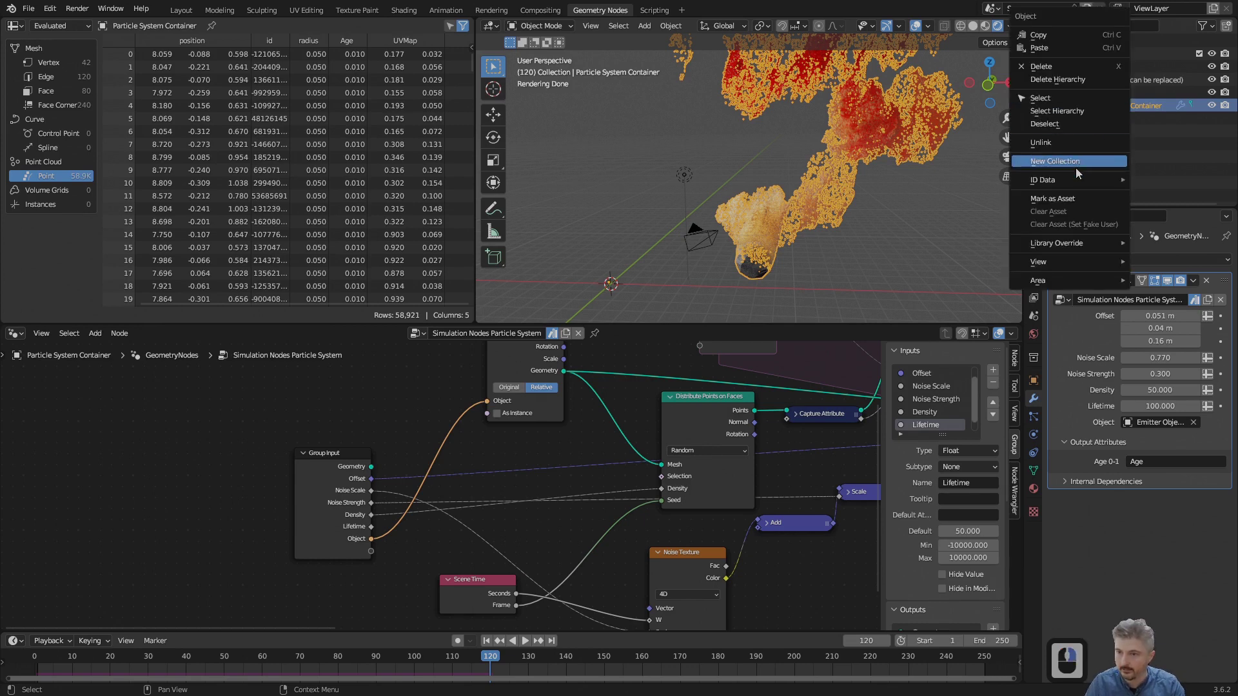
left_click(1053, 200)
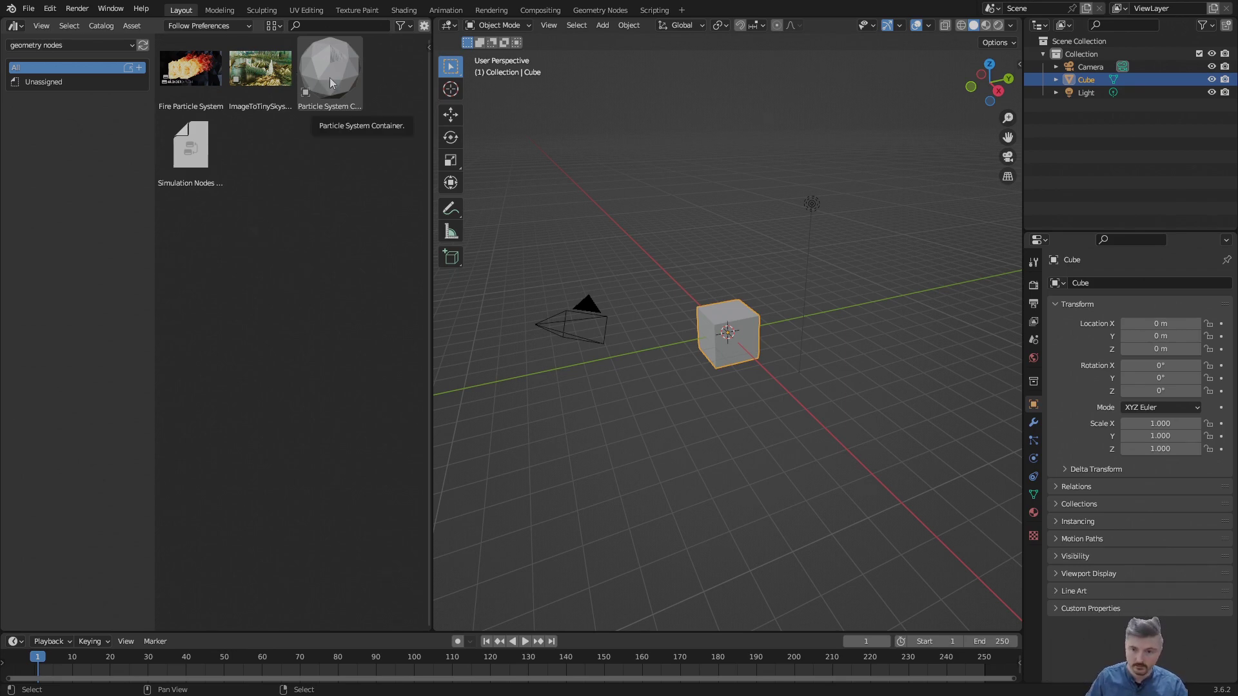
Step: Place the Particle System Container asset in the new scene, preview the plume, and select its objects
left_click_drag(330, 64, 868, 393)
middle_click_drag(868, 394, 834, 397)
key("space")
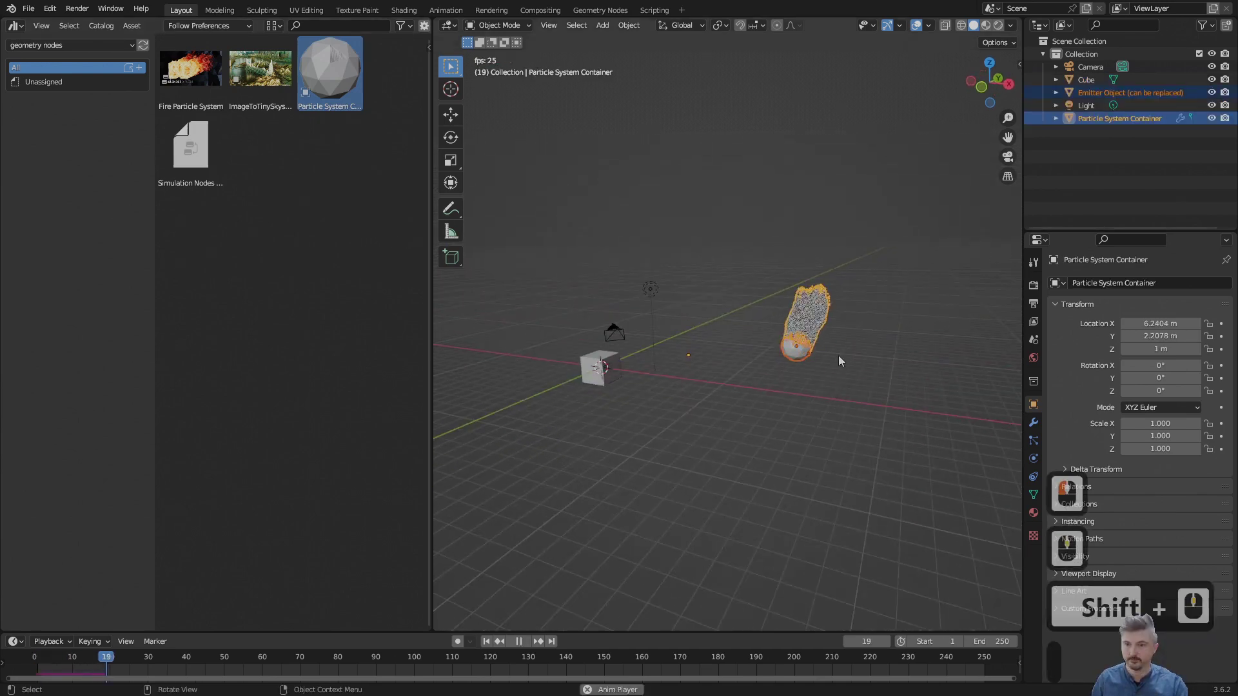
key("space")
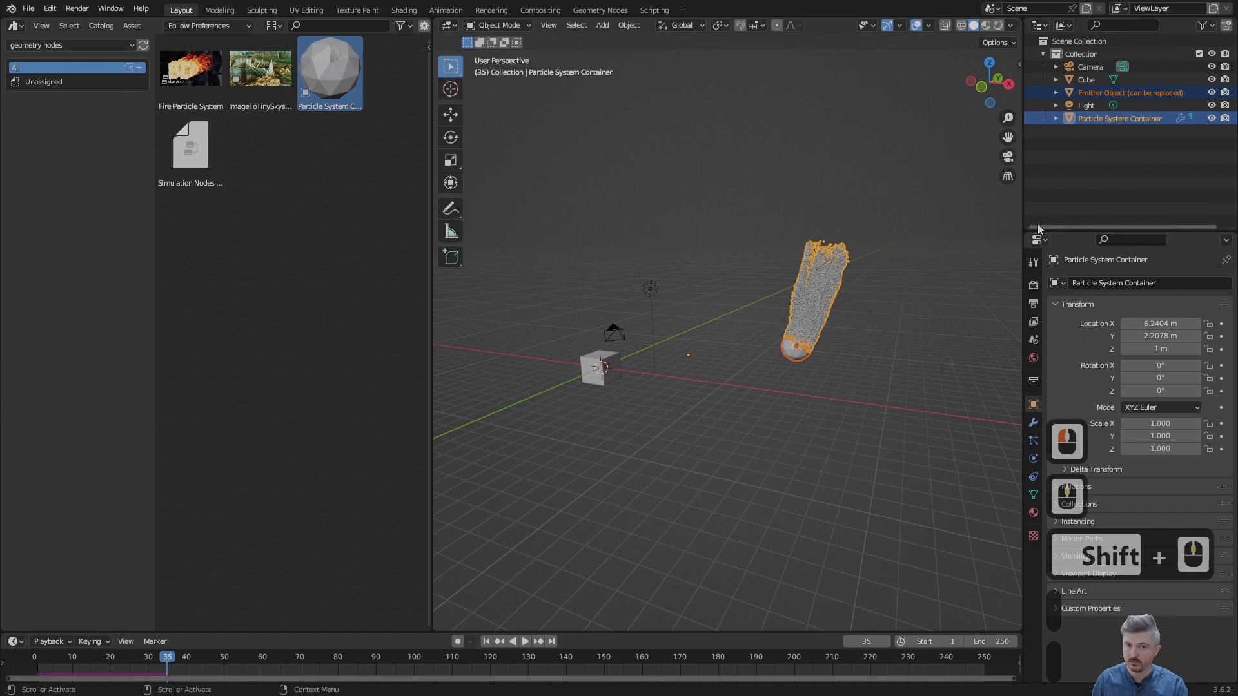
left_click(1123, 120)
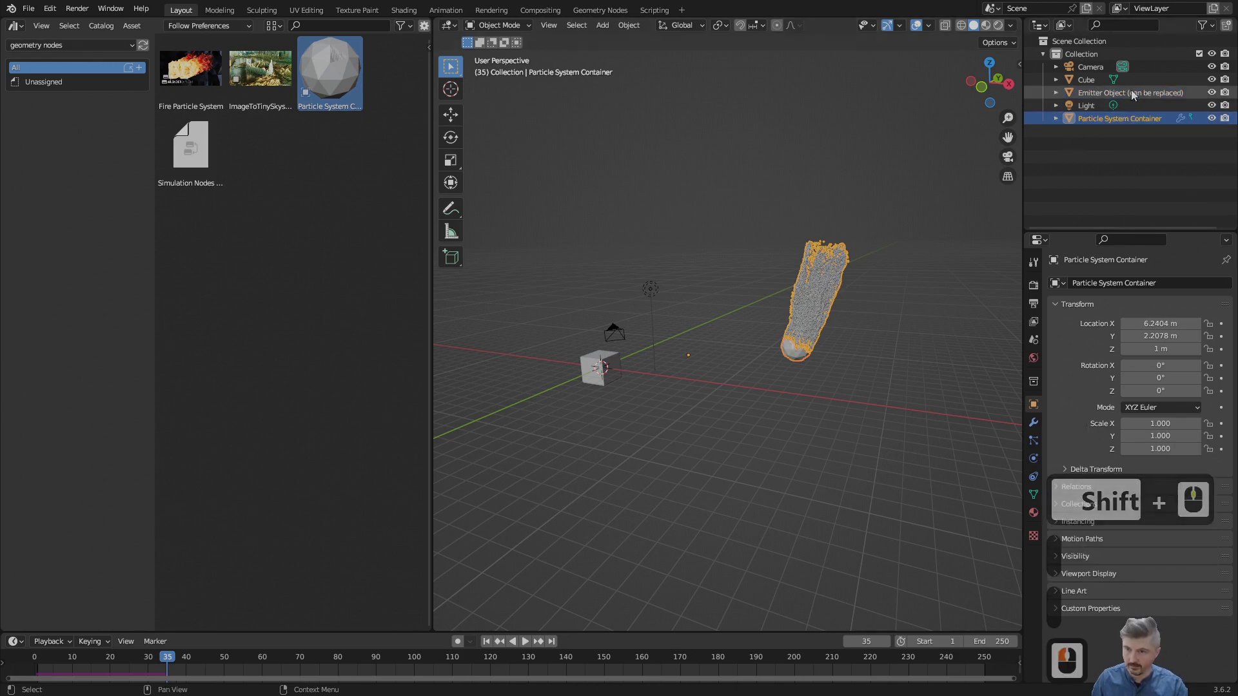
left_click(1131, 92)
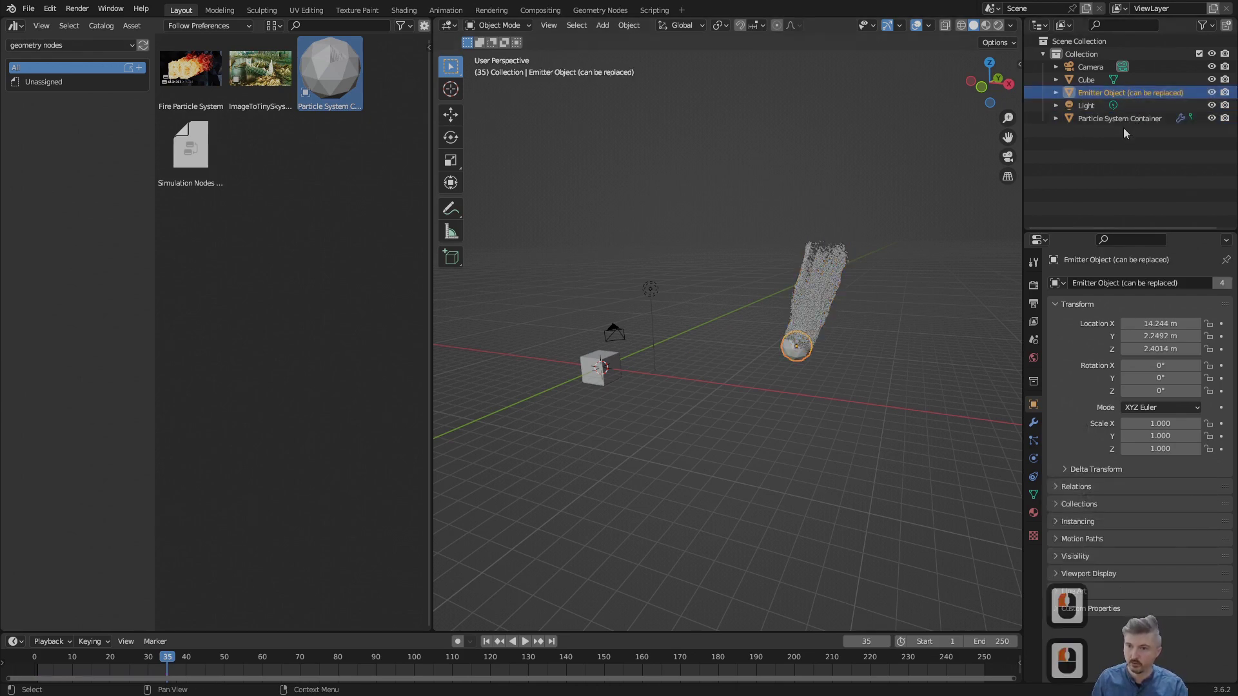
left_click(1125, 120)
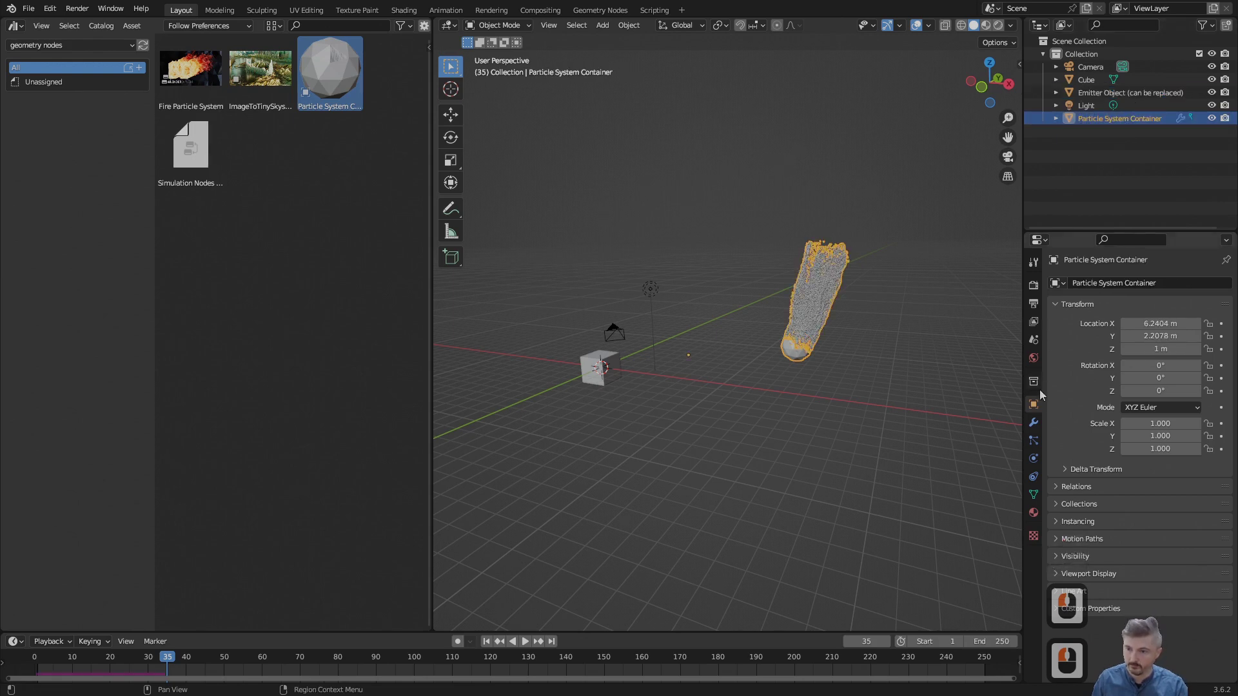
Step: Set the container modifier's emitter Object field to Cube
left_click(1034, 422)
left_click(1170, 446)
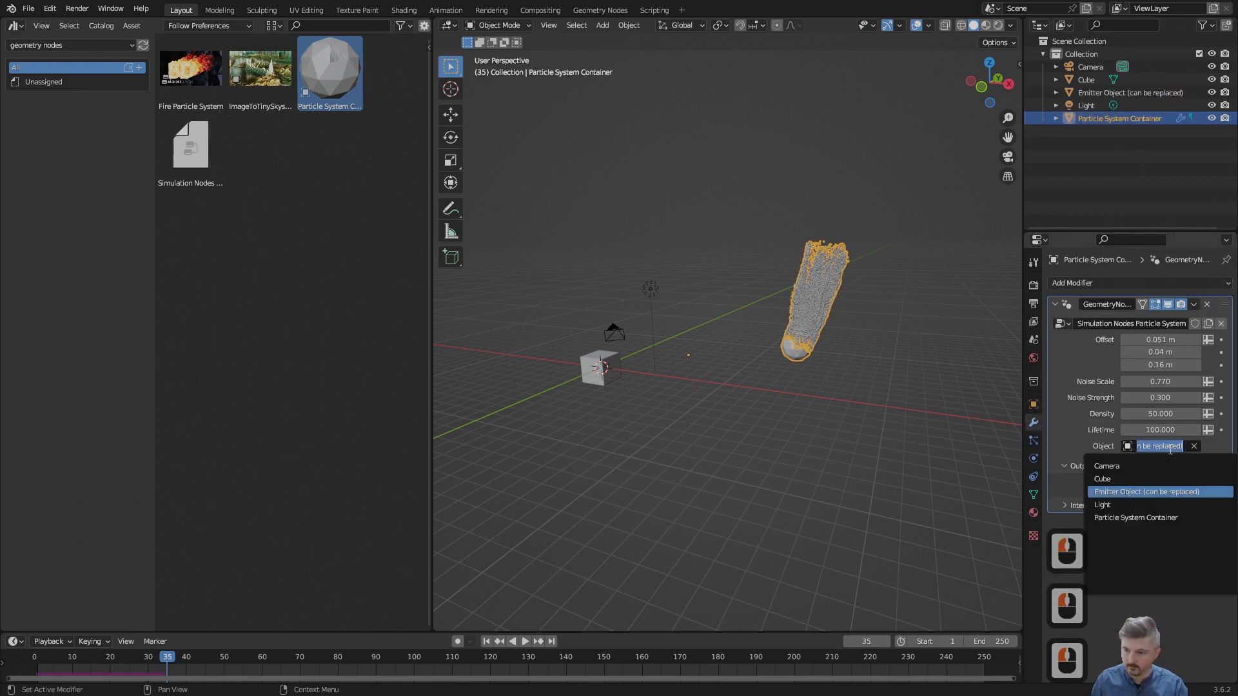
left_click(1104, 479)
Step: Move the Cube to a new position during playback so particles trail after it
key("space")
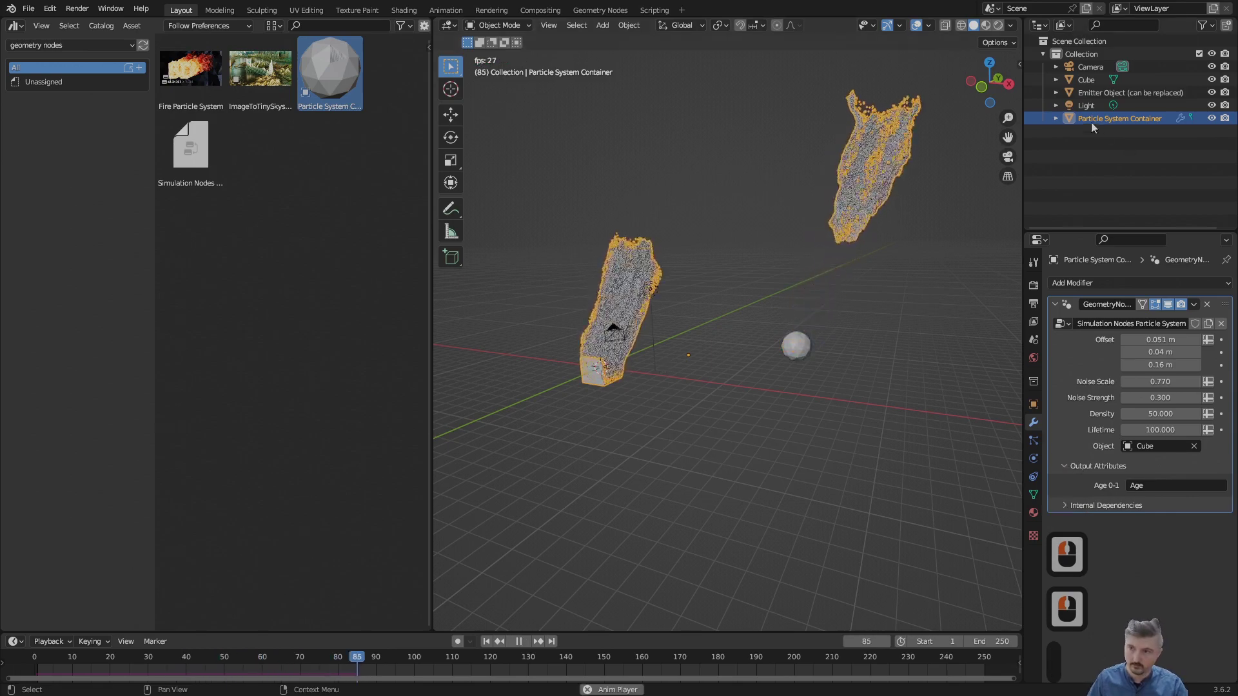
left_click(1086, 79)
key("g")
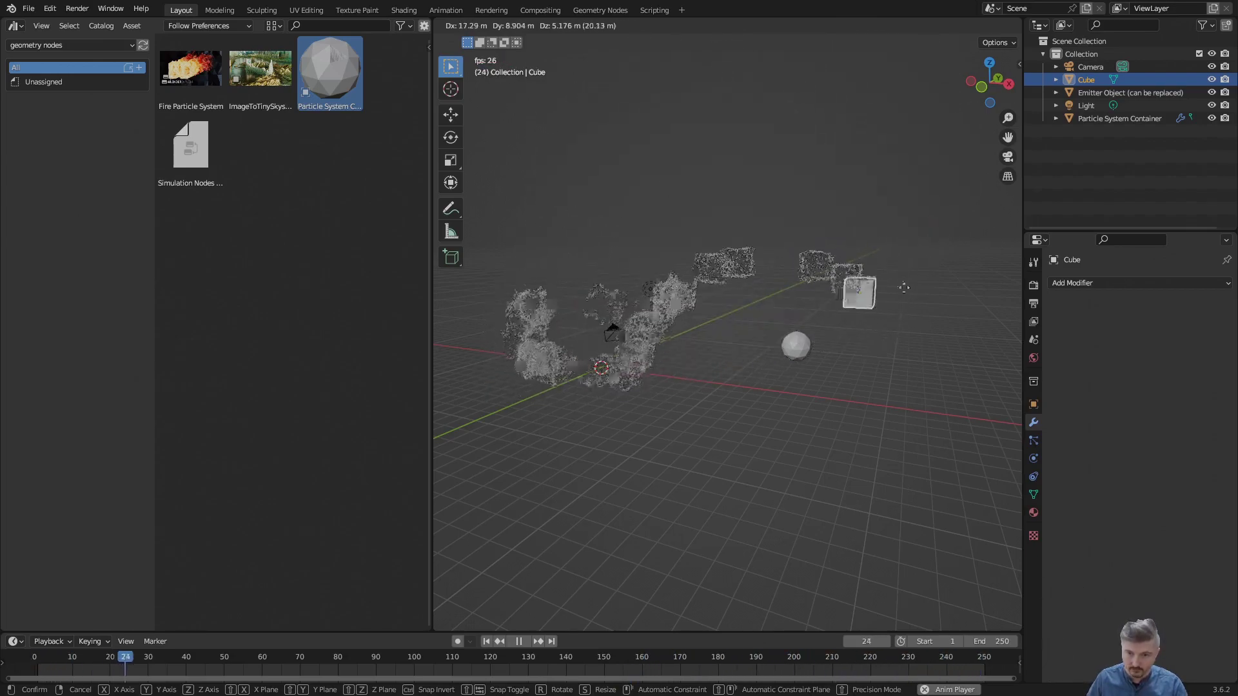
left_click(726, 306)
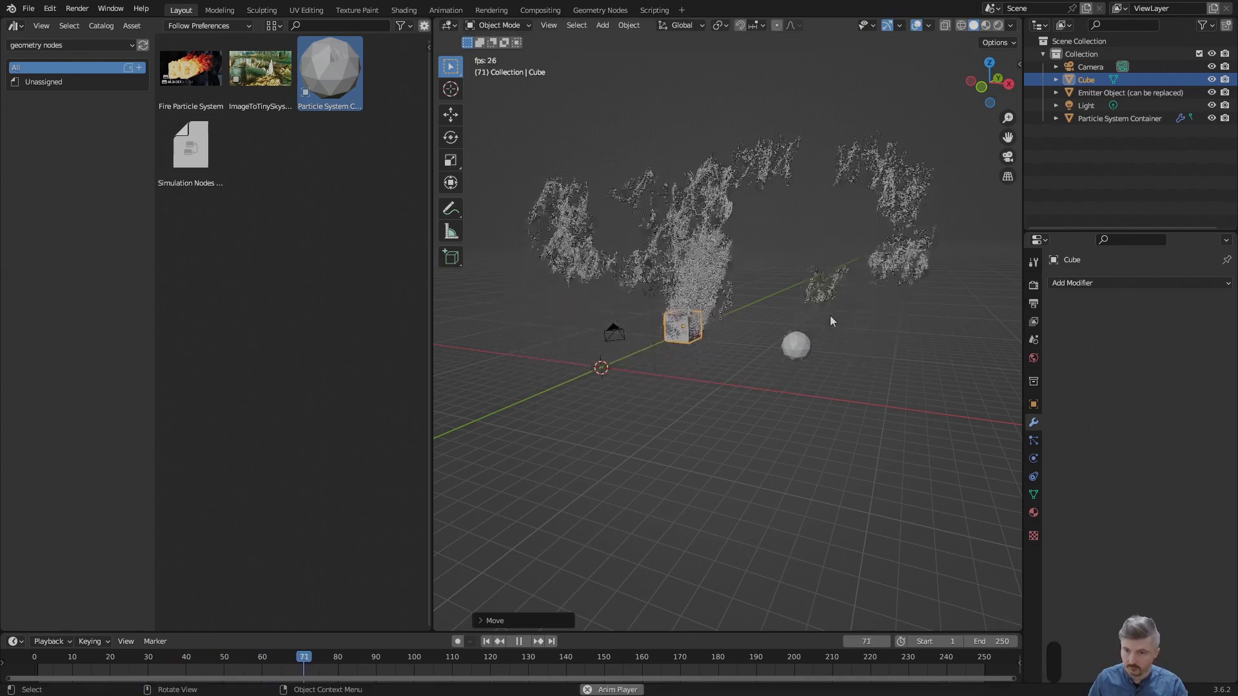
key("space")
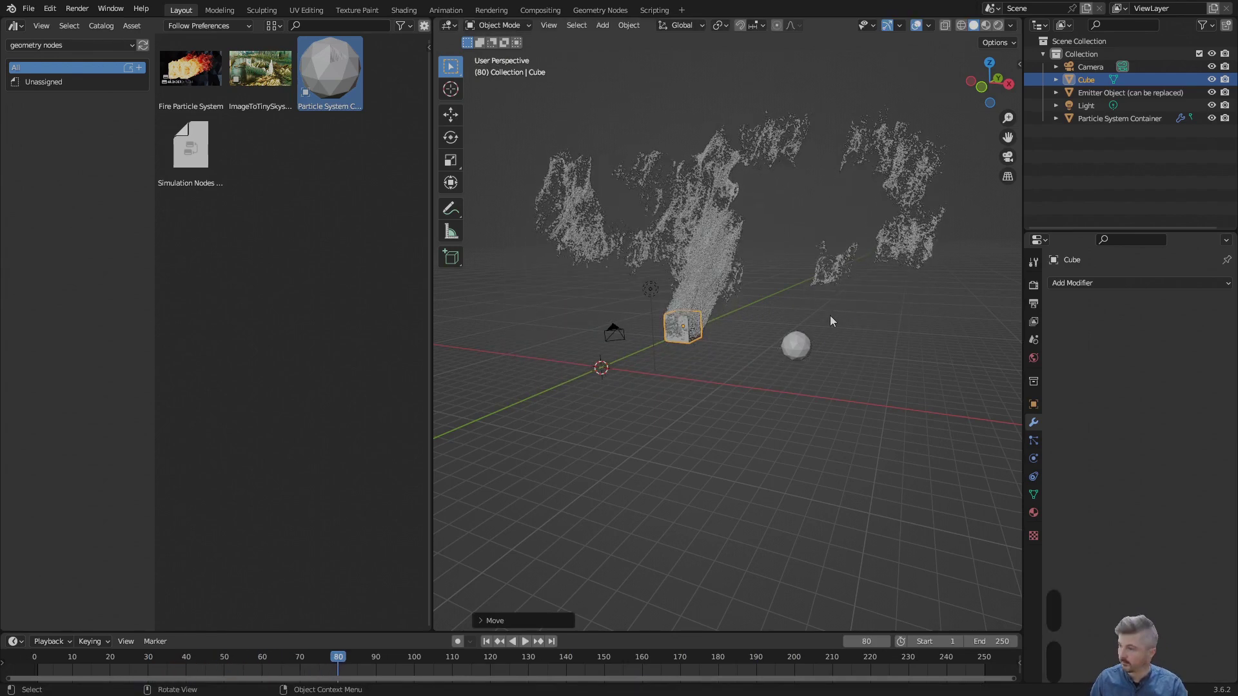